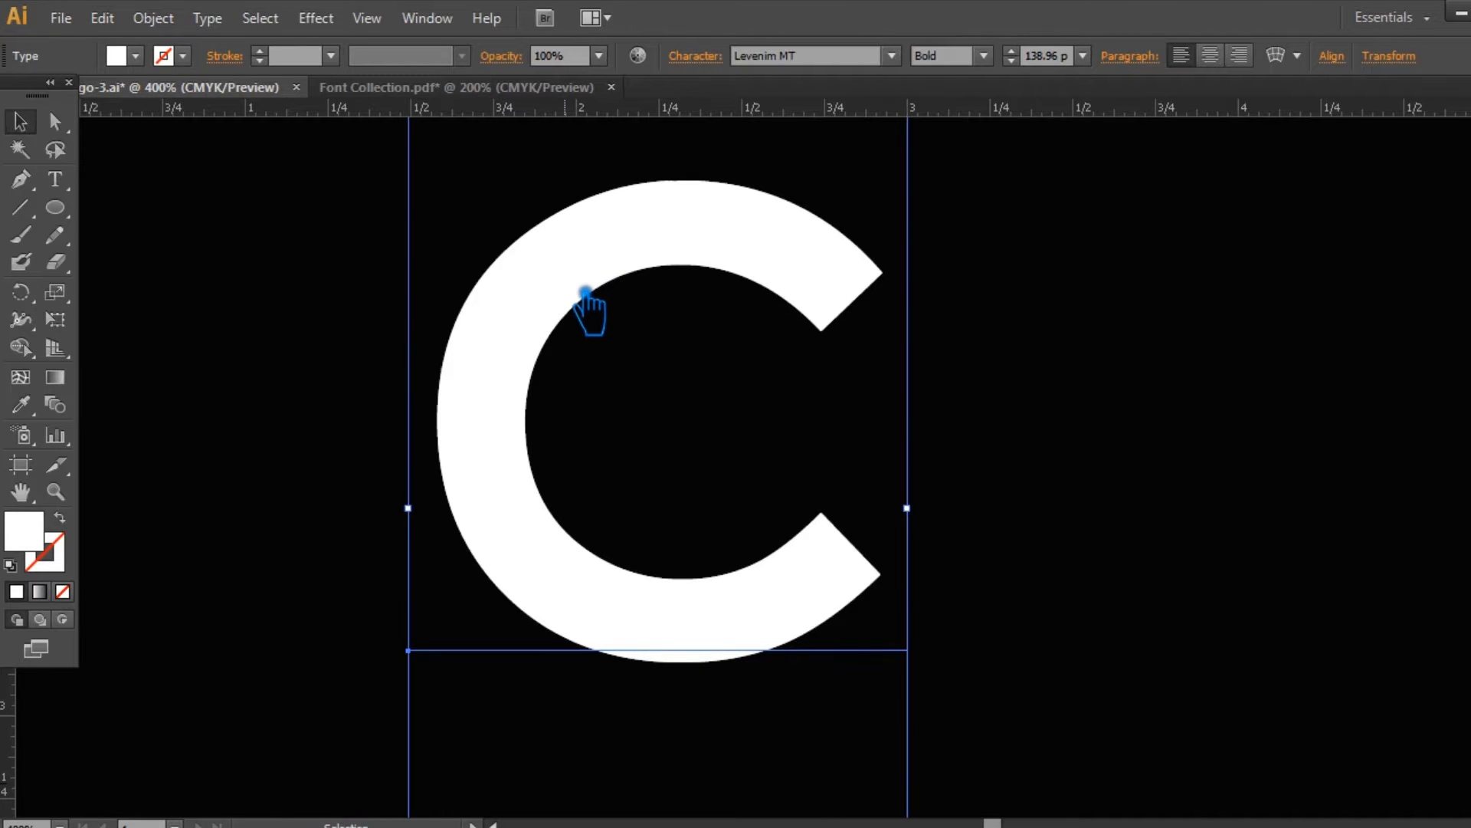
# Convert the letter C text to outlines and swap its fill and stroke colours
pyautogui.press('ctrl')
pyautogui.hotkey('ctrl', 'shift', 'o')
pyautogui.hotkey('shift', 'x')
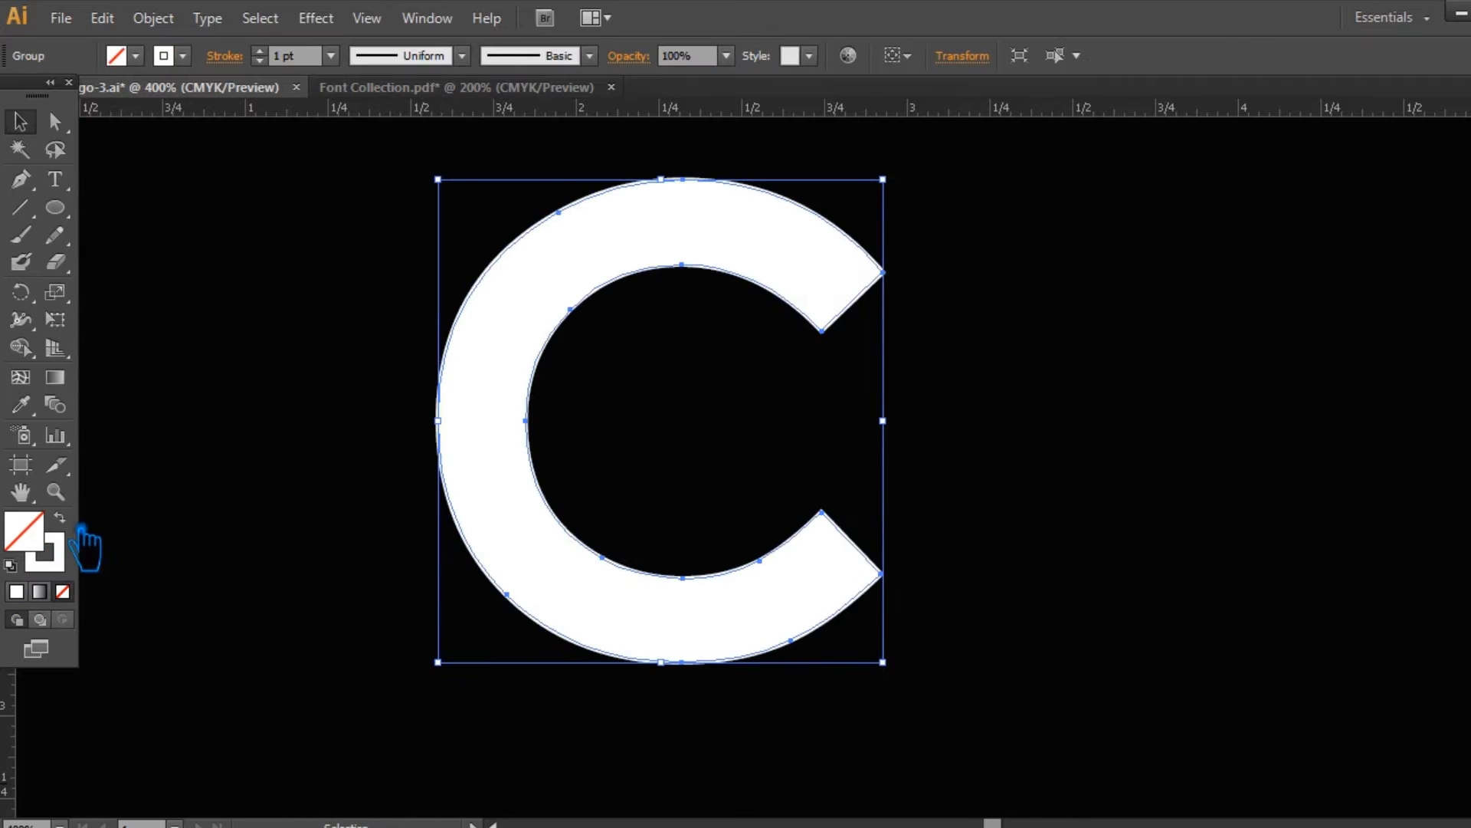
# Give the C outline a grey stroke with a 2 pt weight and save the file
pyautogui.doubleClick(43, 563)
pyautogui.press('Return')
pyautogui.click(1114, 338)
pyautogui.click(891, 272)
pyautogui.press('Up')
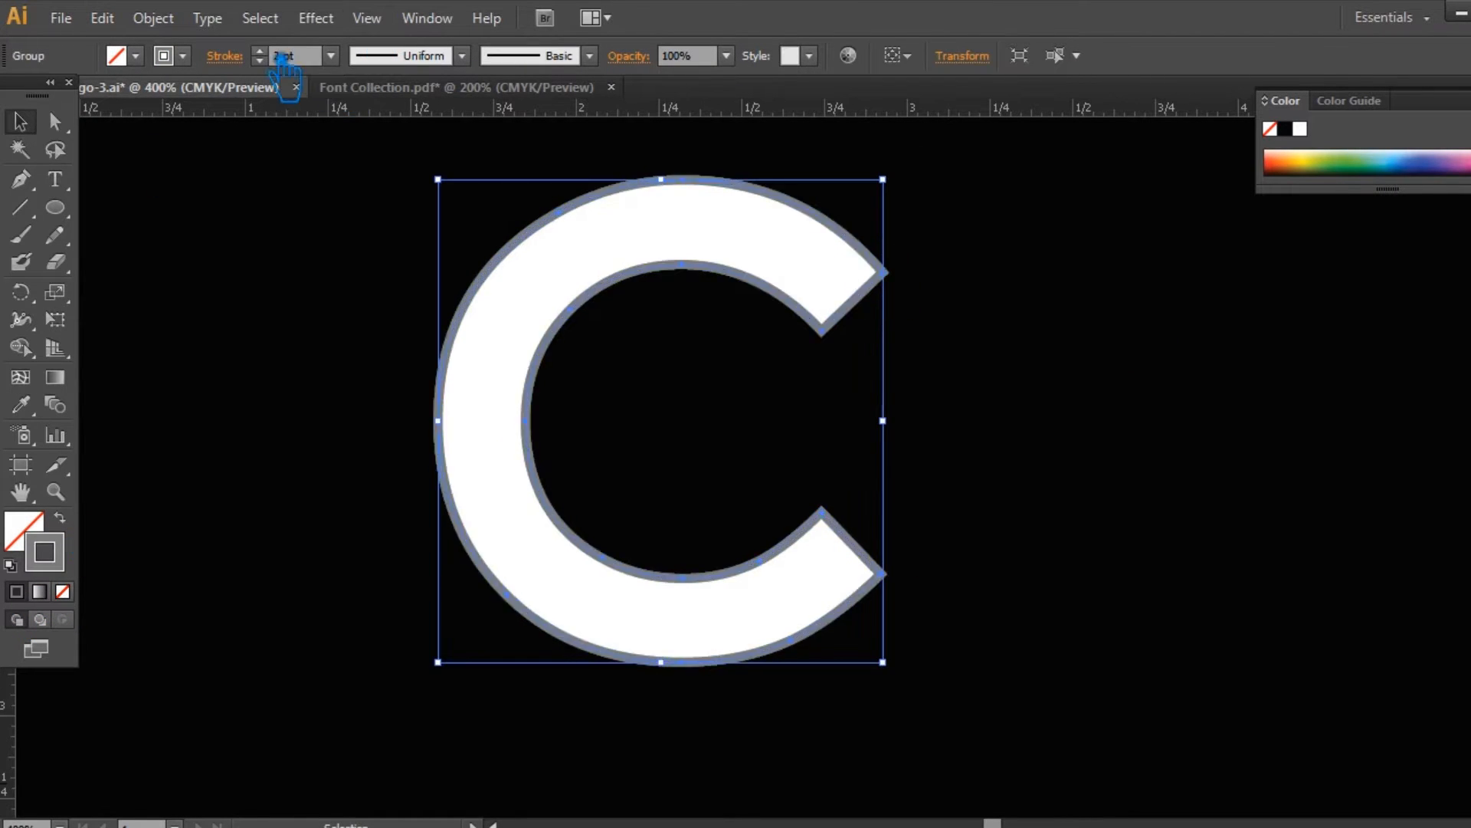
pyautogui.click(1011, 364)
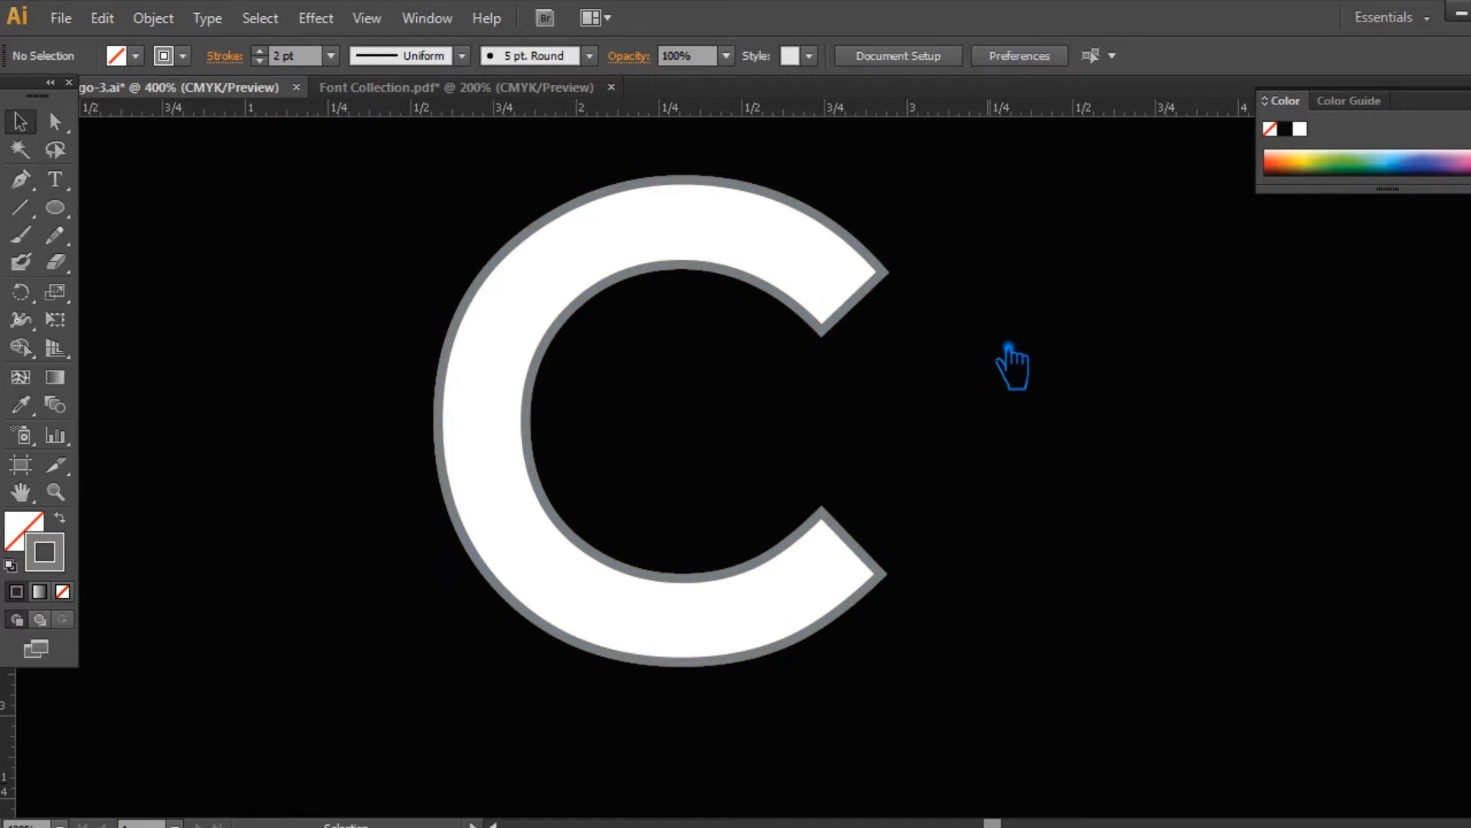
pyautogui.hotkey('ctrl', 's')
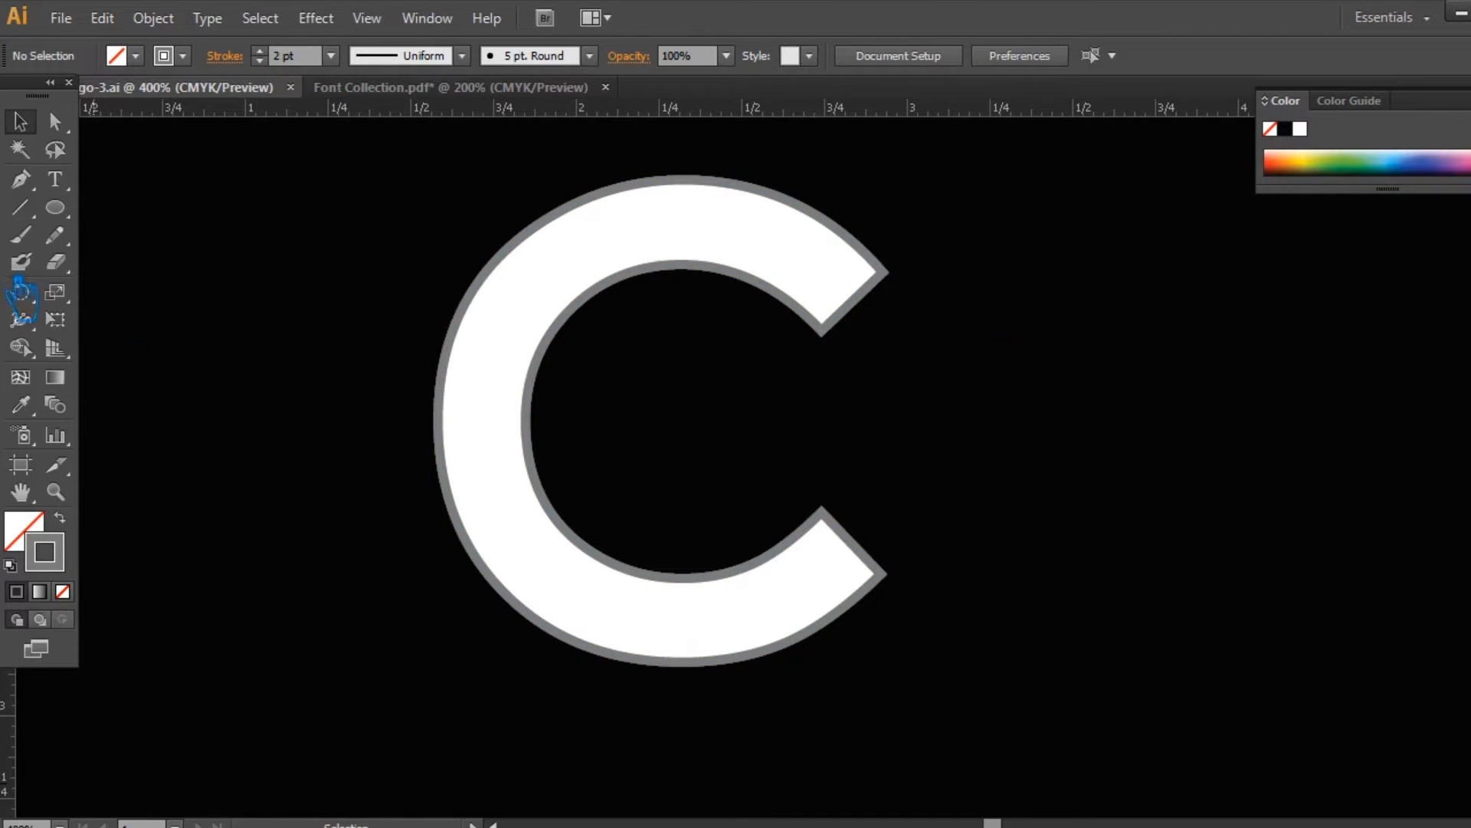
# Draw a small grey-filled circle without stroke against the inner corner of the C's upper end
pyautogui.moveTo(64, 218); pyautogui.dragTo(164, 256)
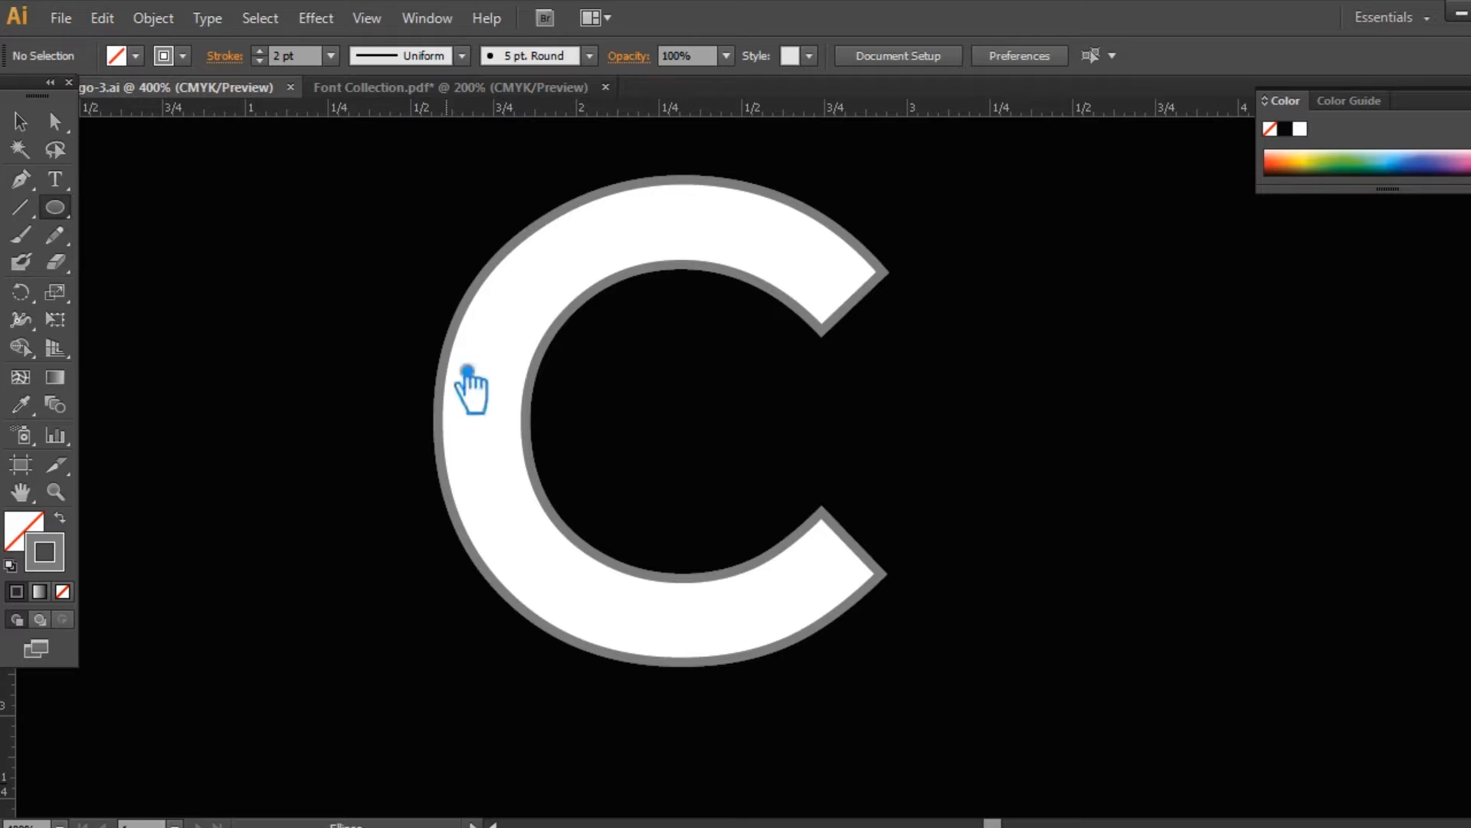
pyautogui.moveTo(818, 273); pyautogui.dragTo(840, 297)
pyautogui.click(820, 287)
pyautogui.press('Escape')
pyautogui.click(61, 519)
pyautogui.click(21, 121)
pyautogui.click(1123, 384)
pyautogui.moveTo(843, 302)
pyautogui.mouseDown()
pyautogui.moveTo(853, 338)
pyautogui.moveTo(832, 312)
pyautogui.mouseUp()
# Delete the grey outline around the letter C, keeping the white letter and the circle
pyautogui.click(552, 338)
pyautogui.press('Delete')
pyautogui.click(1023, 381)
# Place a copy of the grey circle at the outer corner of the C's upper end
pyautogui.hotkey('ctrl', '+')
pyautogui.hotkey('ctrl', '+')
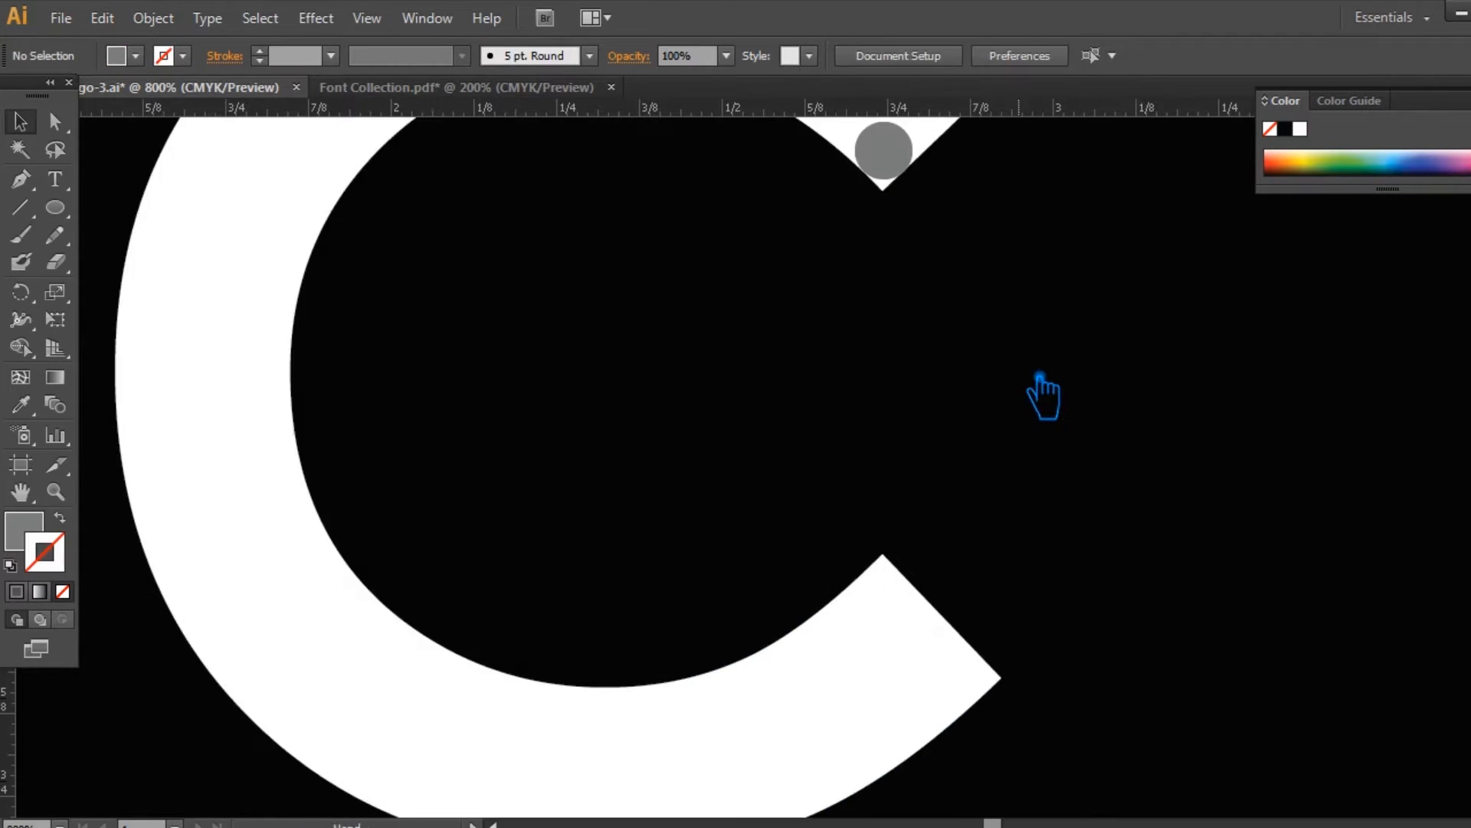
pyautogui.moveTo(1037, 379); pyautogui.dragTo(999, 537)
pyautogui.click(858, 314)
pyautogui.click(1049, 389)
pyautogui.moveTo(1050, 387); pyautogui.dragTo(984, 519)
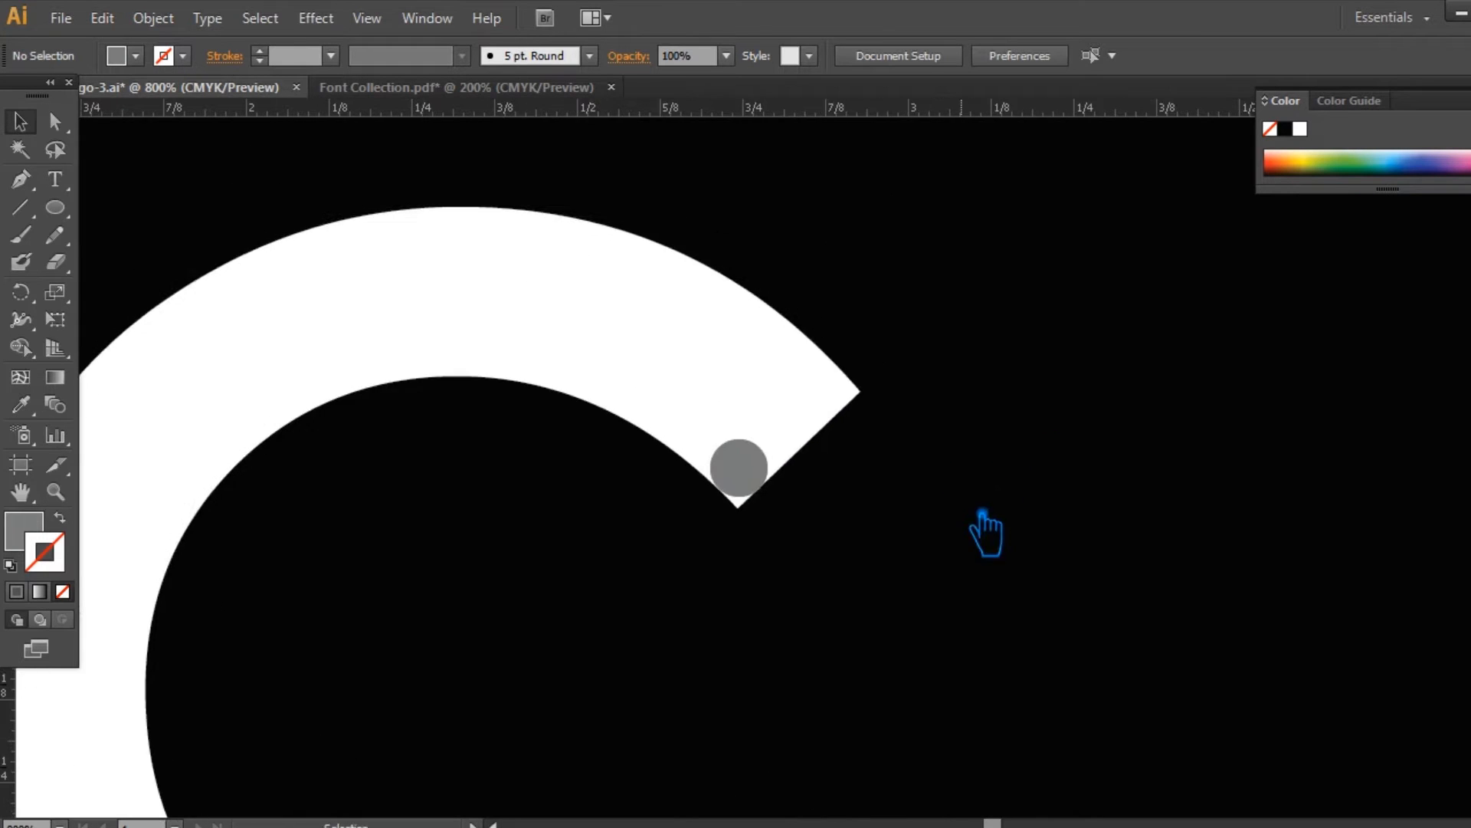
pyautogui.hotkey('ctrl', '+')
pyautogui.hotkey('ctrl', '+')
pyautogui.hotkey('ctrl', '+')
pyautogui.hotkey('ctrl', '+')
pyautogui.hotkey('ctrl', '+')
pyautogui.click(1200, 492)
pyautogui.moveTo(1203, 507); pyautogui.dragTo(942, 732)
pyautogui.hotkey('ctrl', '-')
pyautogui.hotkey('ctrl', '-')
pyautogui.hotkey('ctrl', '-')
pyautogui.hotkey('ctrl', '-')
pyautogui.hotkey('ctrl', '-')
pyautogui.hotkey('ctrl', '-')
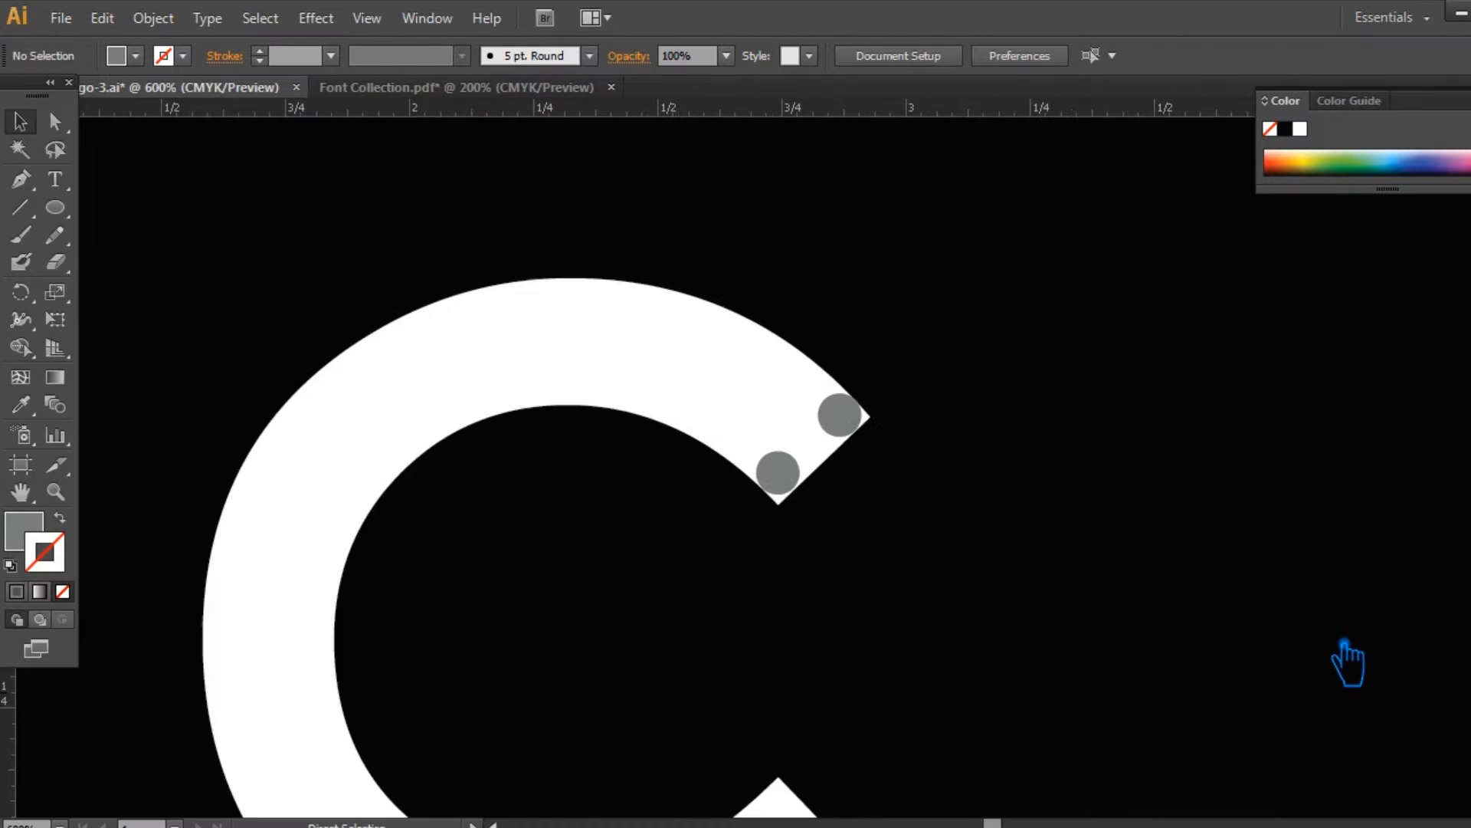
# Group the two circles and rotate a copy counterclockwise around the guide intersection at the C's centre
pyautogui.moveTo(959, 591); pyautogui.dragTo(851, 448)
pyautogui.click(1000, 521)
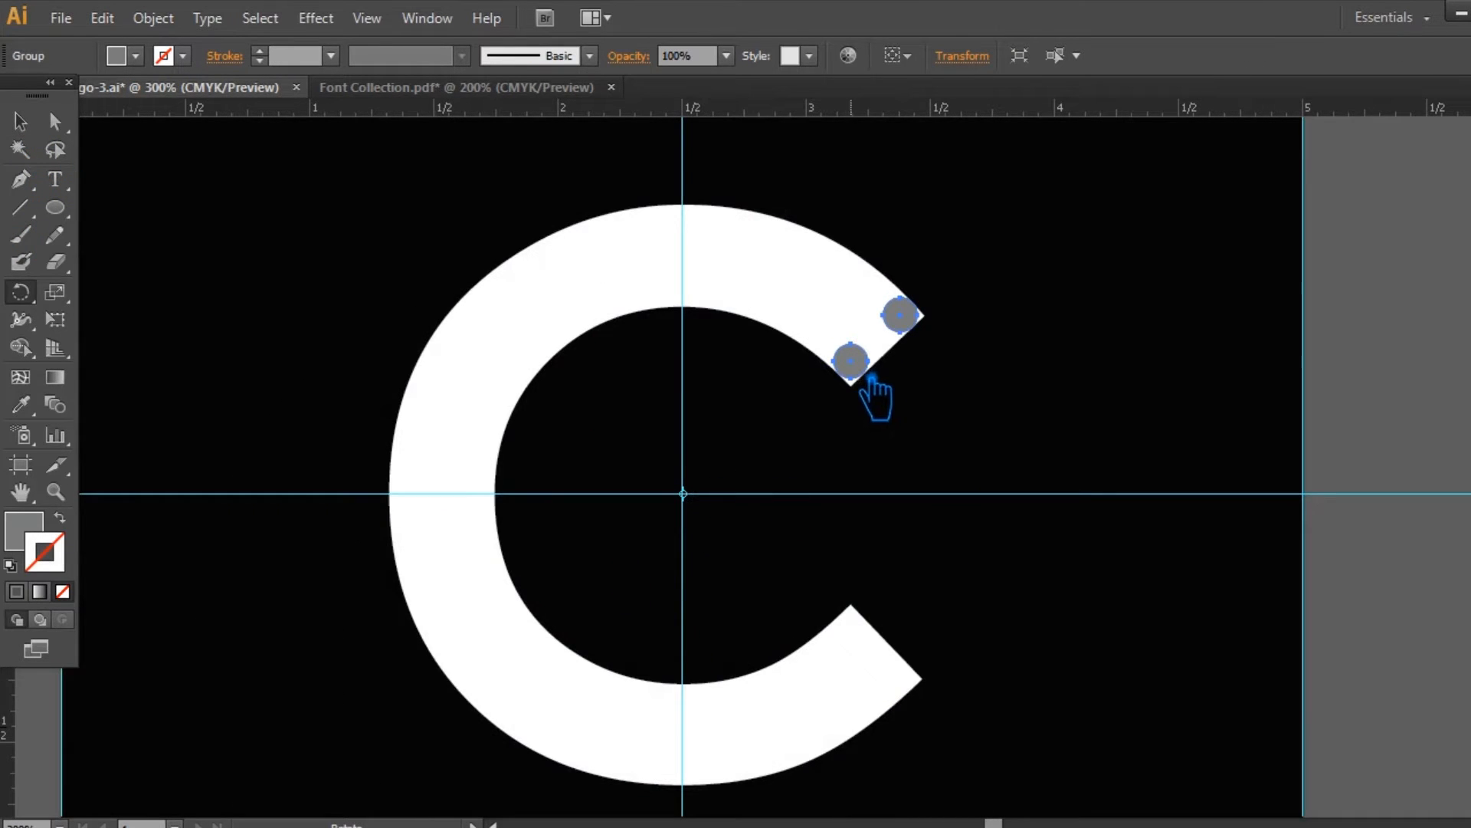
pyautogui.moveTo(875, 376); pyautogui.dragTo(828, 328)
pyautogui.press('super')
pyautogui.click(939, 11)
# Repeat the rotated copy of the circle pair around the whole C, down to its lower end
pyautogui.hotkey('ctrl', 'd')
pyautogui.hotkey('ctrl', 'd')
pyautogui.hotkey('ctrl', 'z')
pyautogui.hotkey('ctrl', 'd')
pyautogui.hotkey('ctrl', 'd')
pyautogui.hotkey('ctrl', 'd')
pyautogui.hotkey('ctrl', 'd')
pyautogui.hotkey('ctrl', 'd')
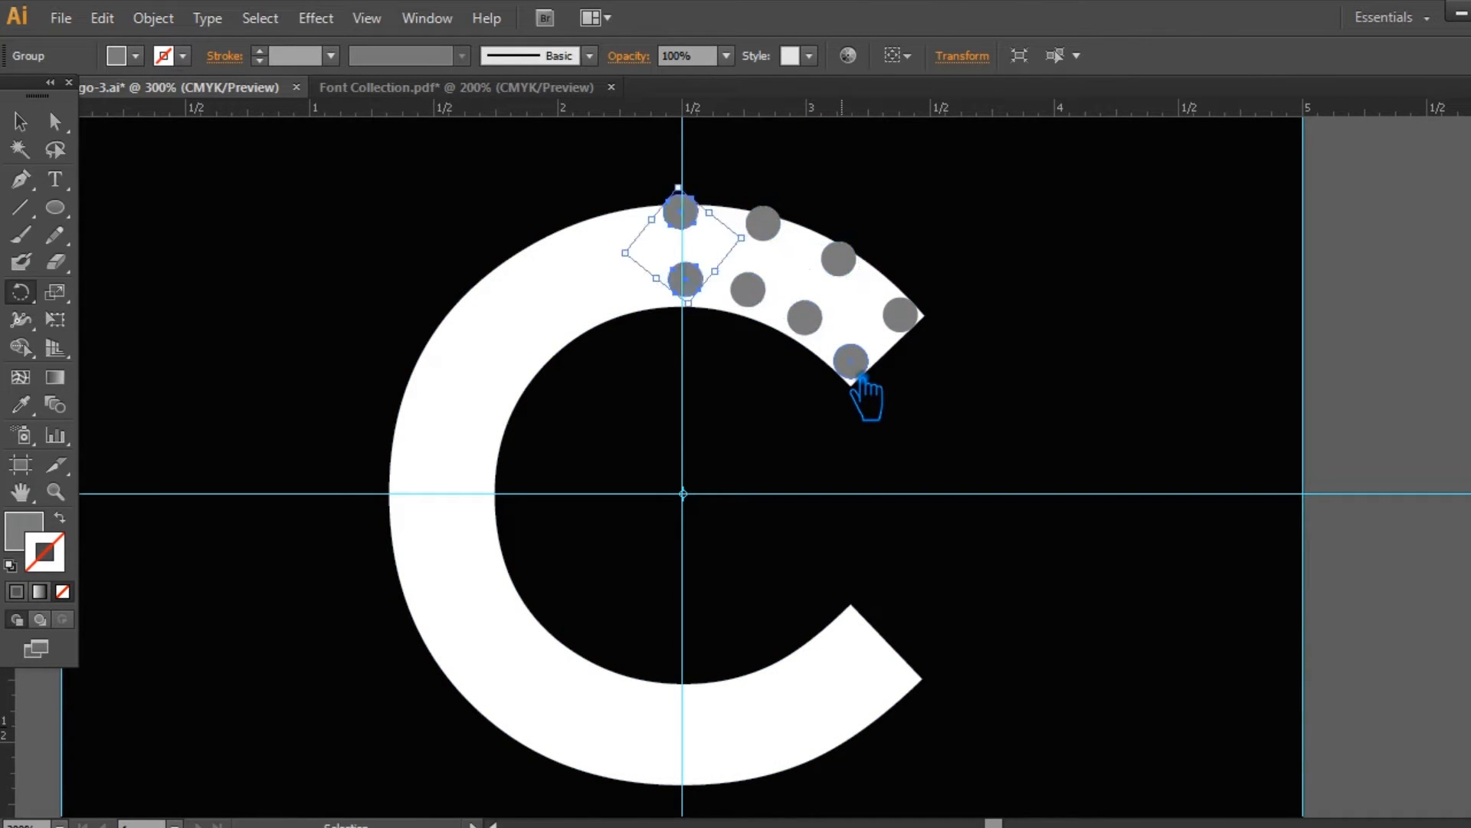
pyautogui.hotkey('ctrl', 'd')
pyautogui.hotkey('ctrl', 'd')
pyautogui.hotkey('ctrl', 'd')
pyautogui.hotkey('ctrl', 'd')
pyautogui.hotkey('ctrl', 'd')
pyautogui.hotkey('ctrl', 'd')
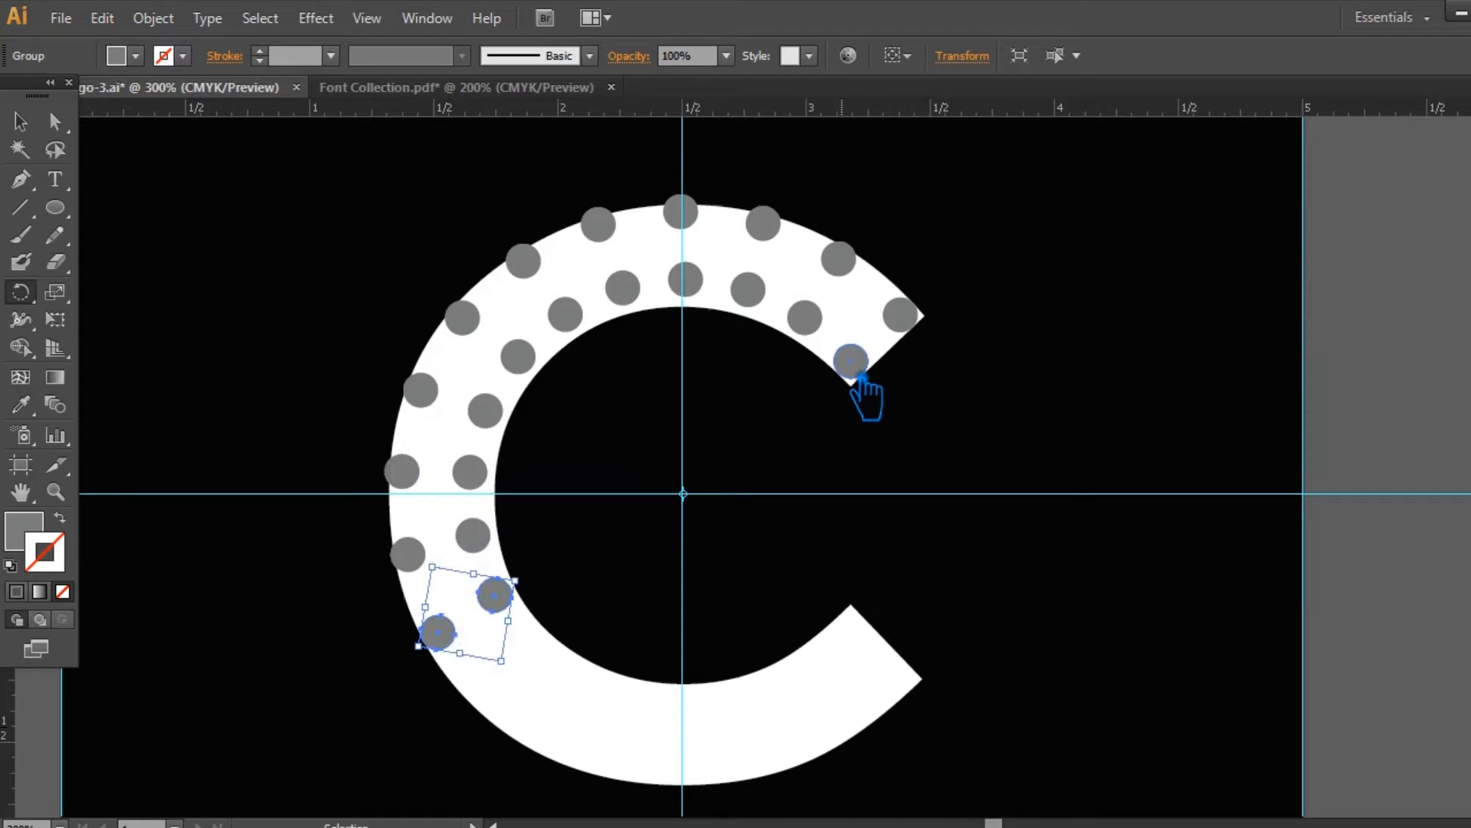
pyautogui.hotkey('ctrl', 'd')
pyautogui.hotkey('ctrl', 'd')
pyautogui.hotkey('ctrl', 'd')
pyautogui.hotkey('ctrl', 'd')
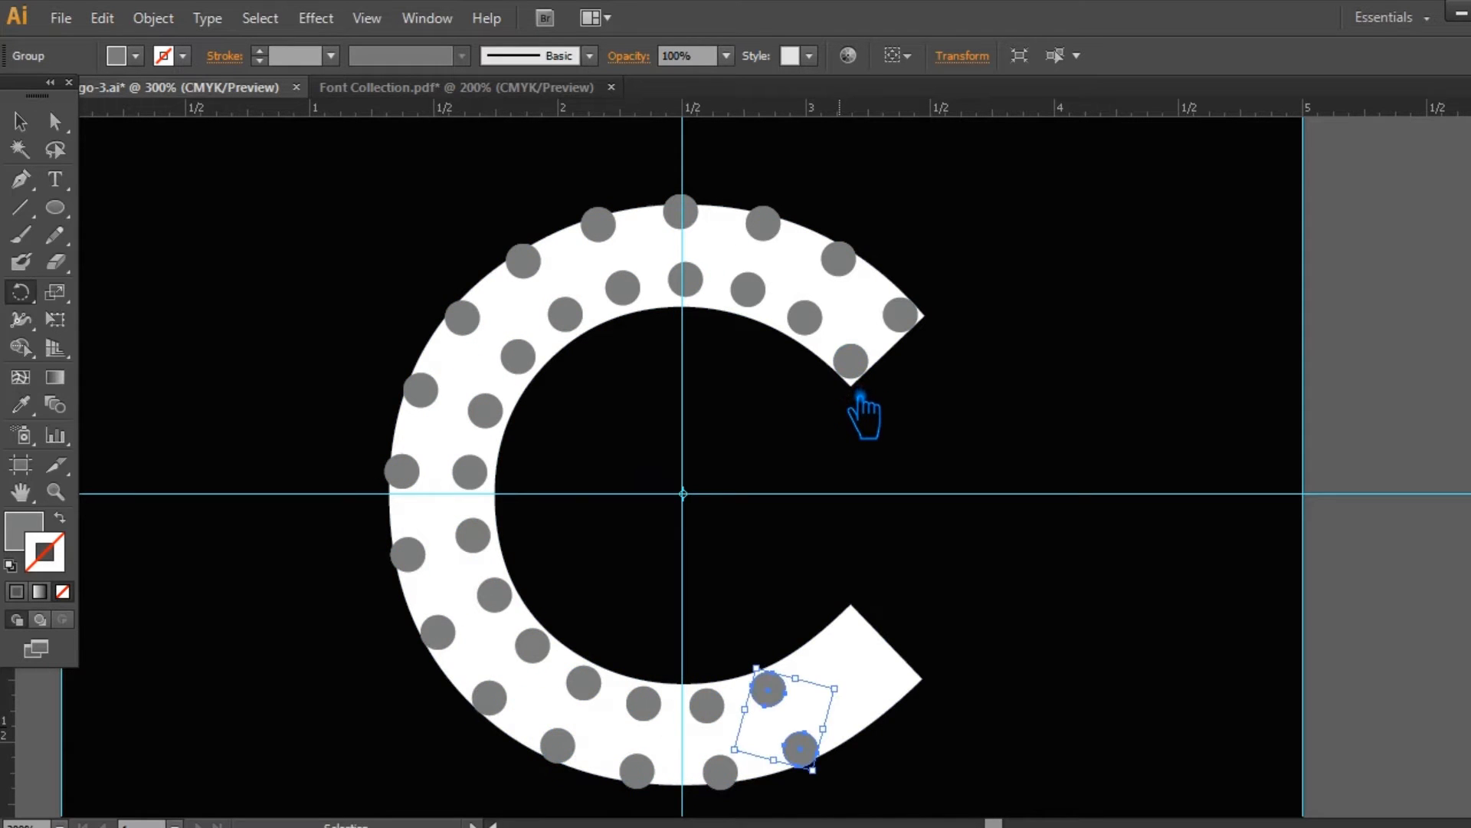
pyautogui.hotkey('ctrl', 'd')
# Delete the white letter C behind the circles and save the file
pyautogui.press('v')
pyautogui.click(509, 220)
pyautogui.click(897, 349)
pyautogui.press('Delete')
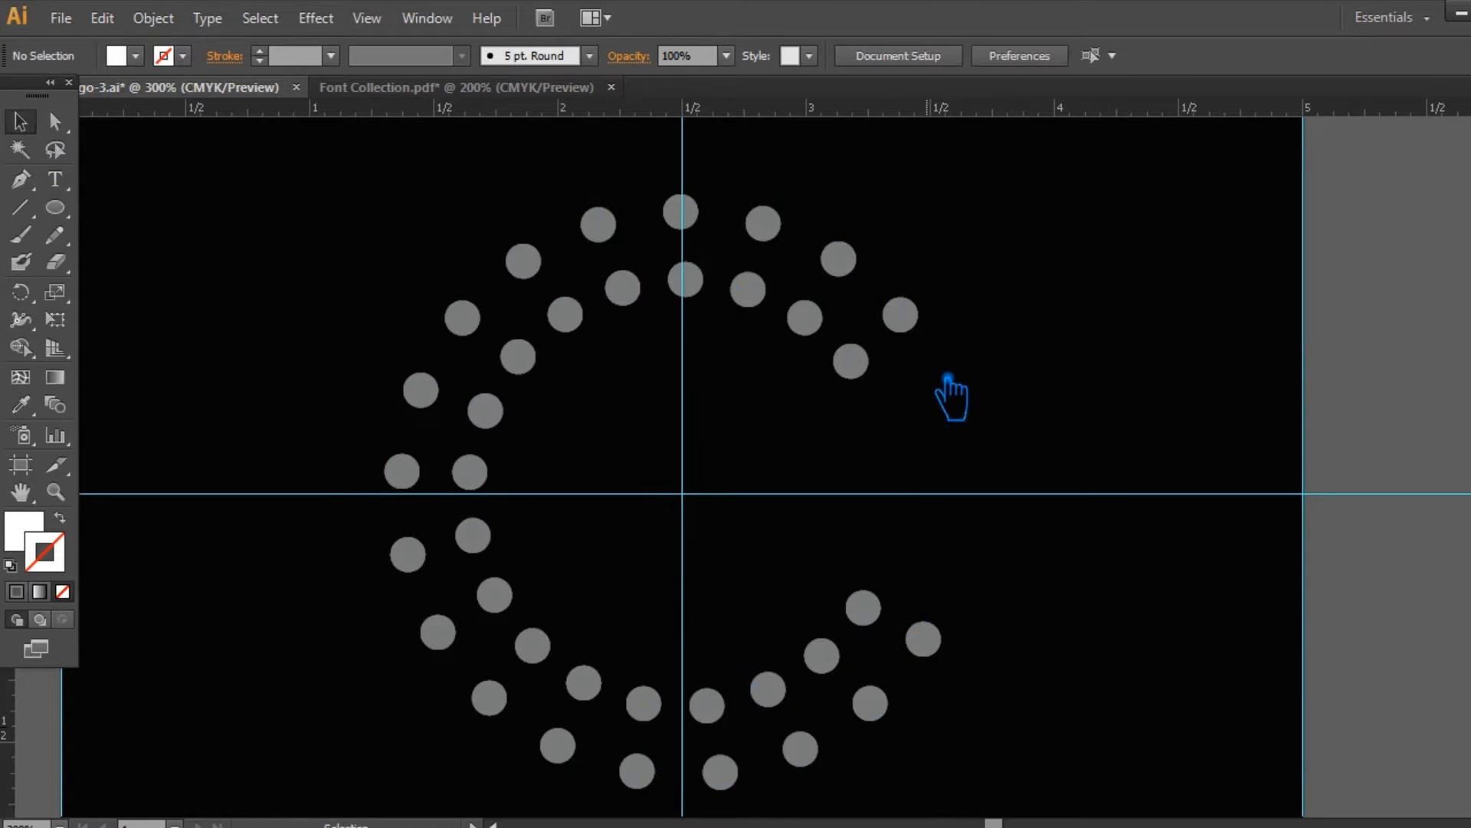
pyautogui.hotkey('ctrl', 's')
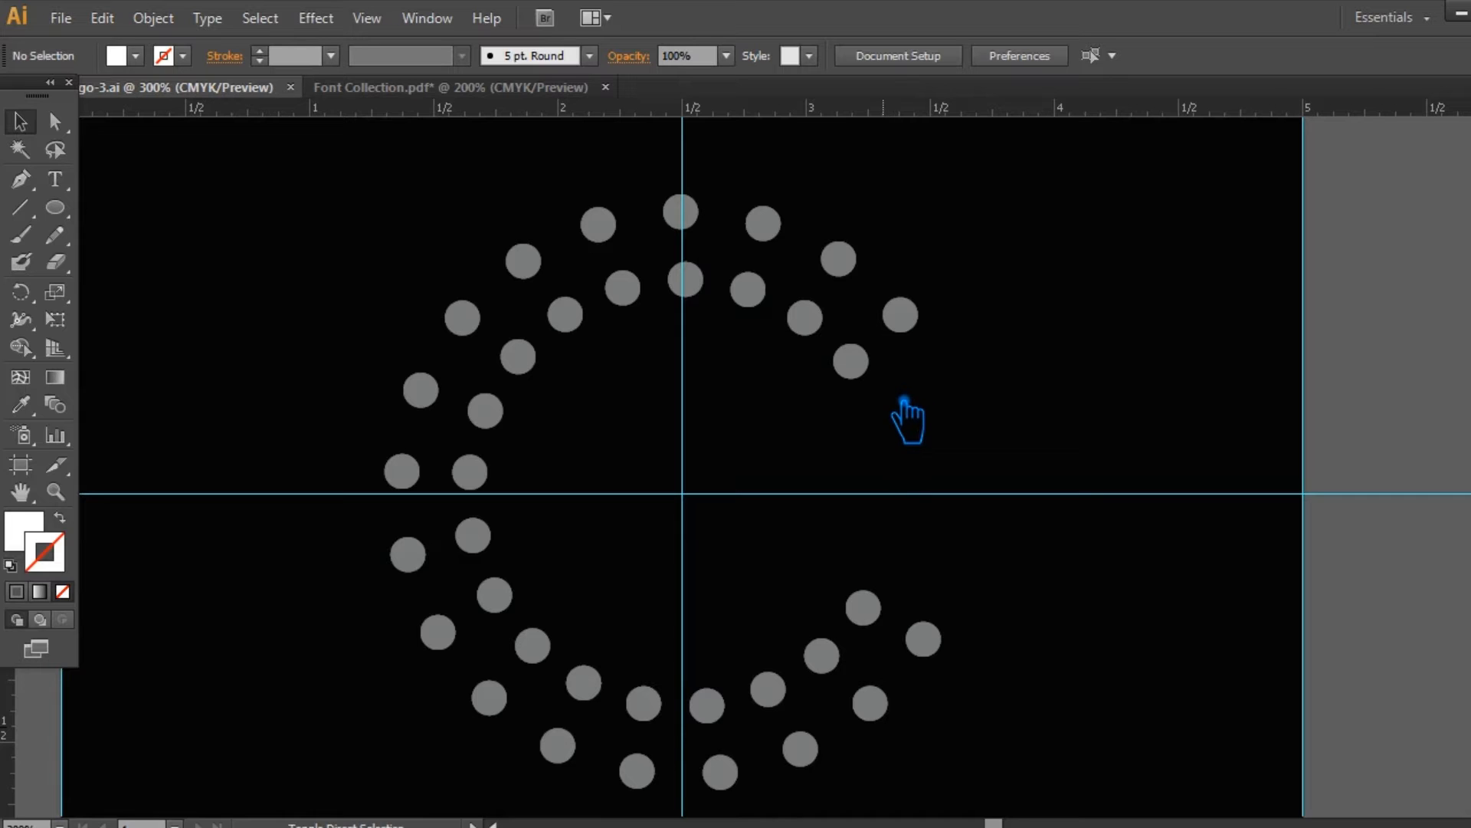
# Save a copy of the artwork in Adobe PDF format as CLARITY Logo-3.pdf in the CLARITY Logo folder
pyautogui.hotkey('ctrl', 'shift', 's')
pyautogui.click(427, 580)
pyautogui.click(427, 630)
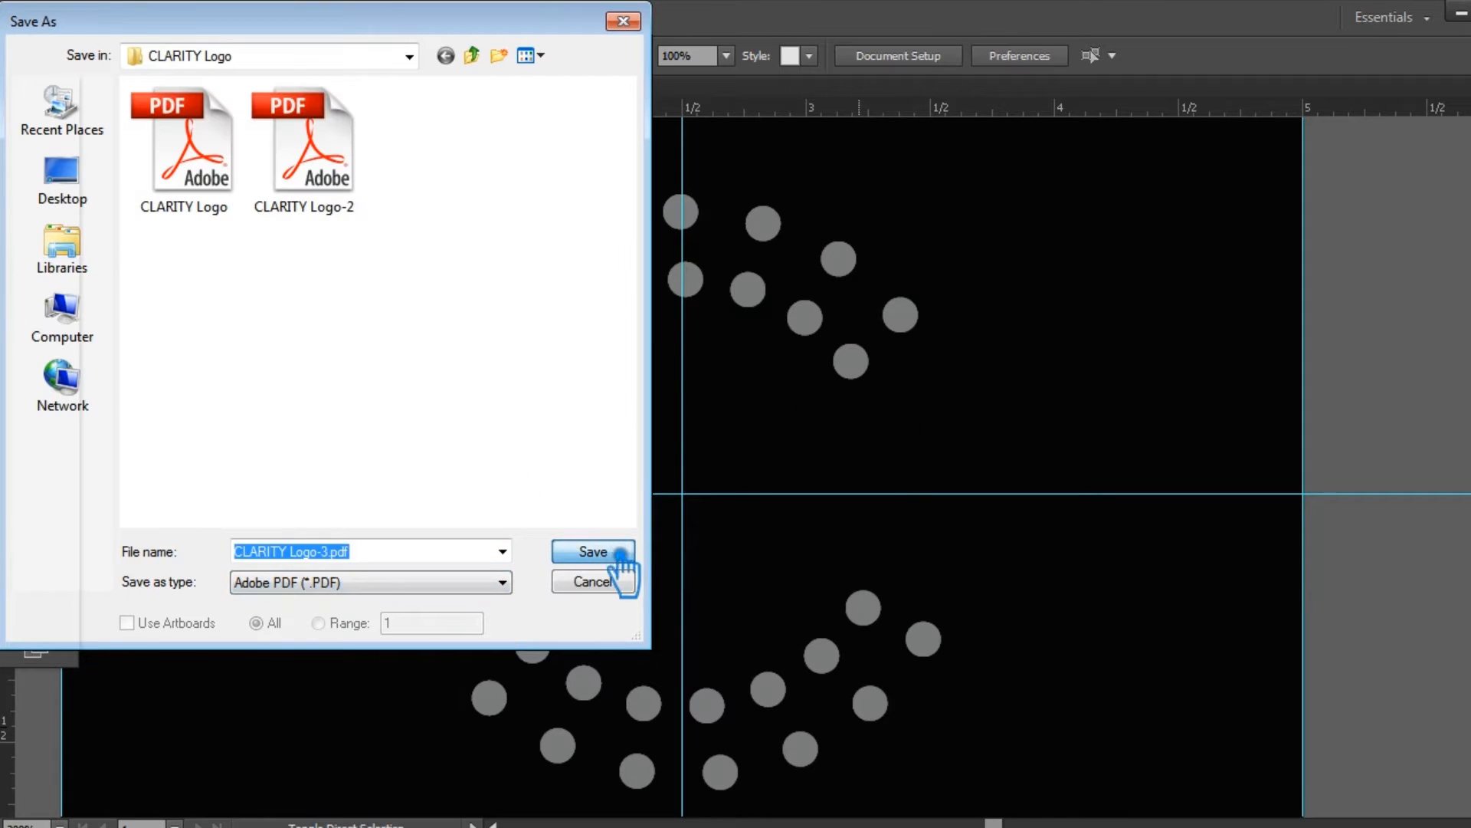
pyautogui.click(625, 556)
pyautogui.click(1039, 725)
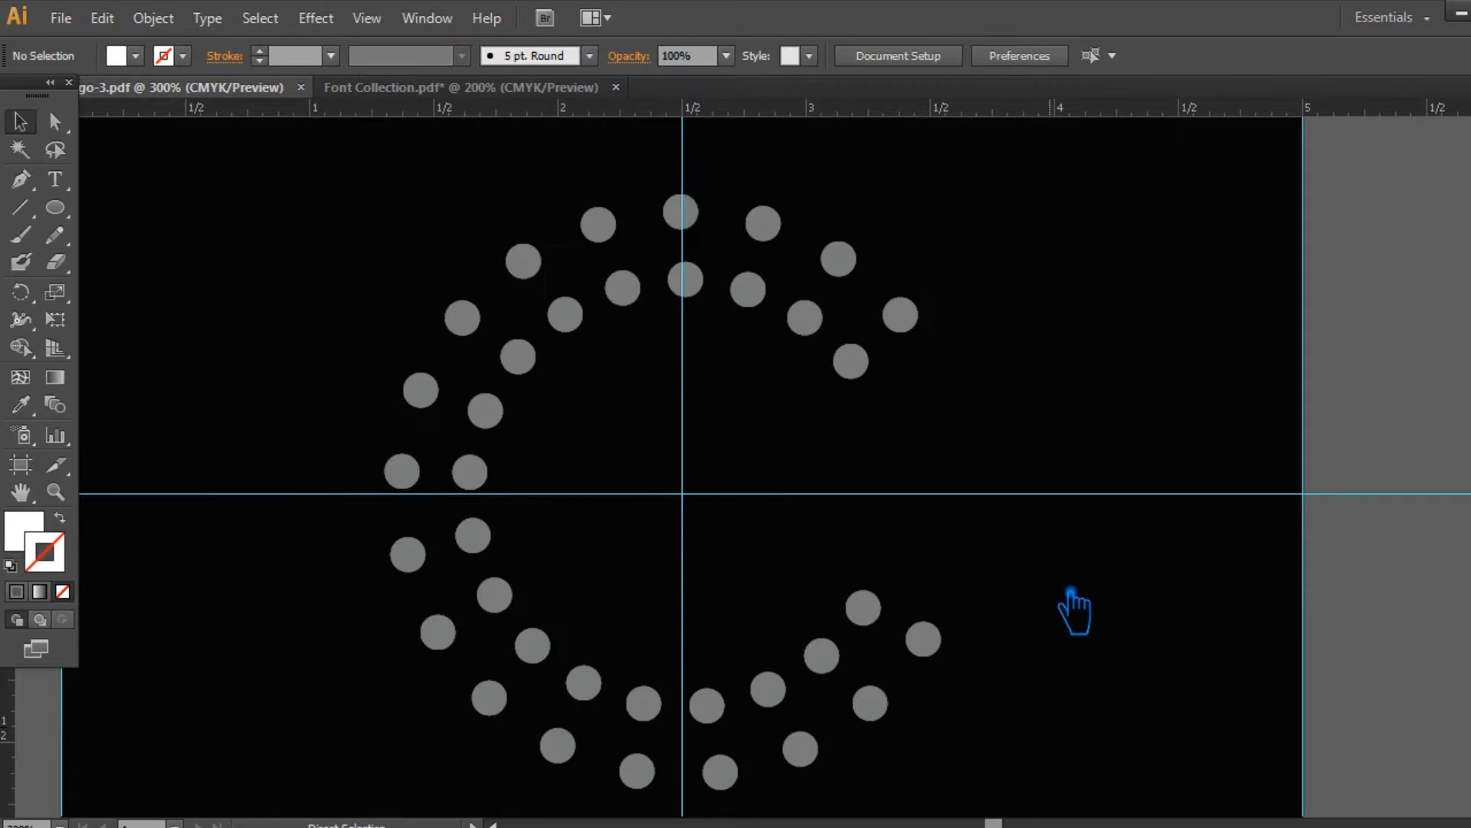
# Save the artwork back in Adobe Illustrator format as CLARITY Logo-3.ai
pyautogui.hotkey('ctrl', 'shift', 's')
pyautogui.click(450, 590)
pyautogui.click(430, 605)
pyautogui.click(613, 563)
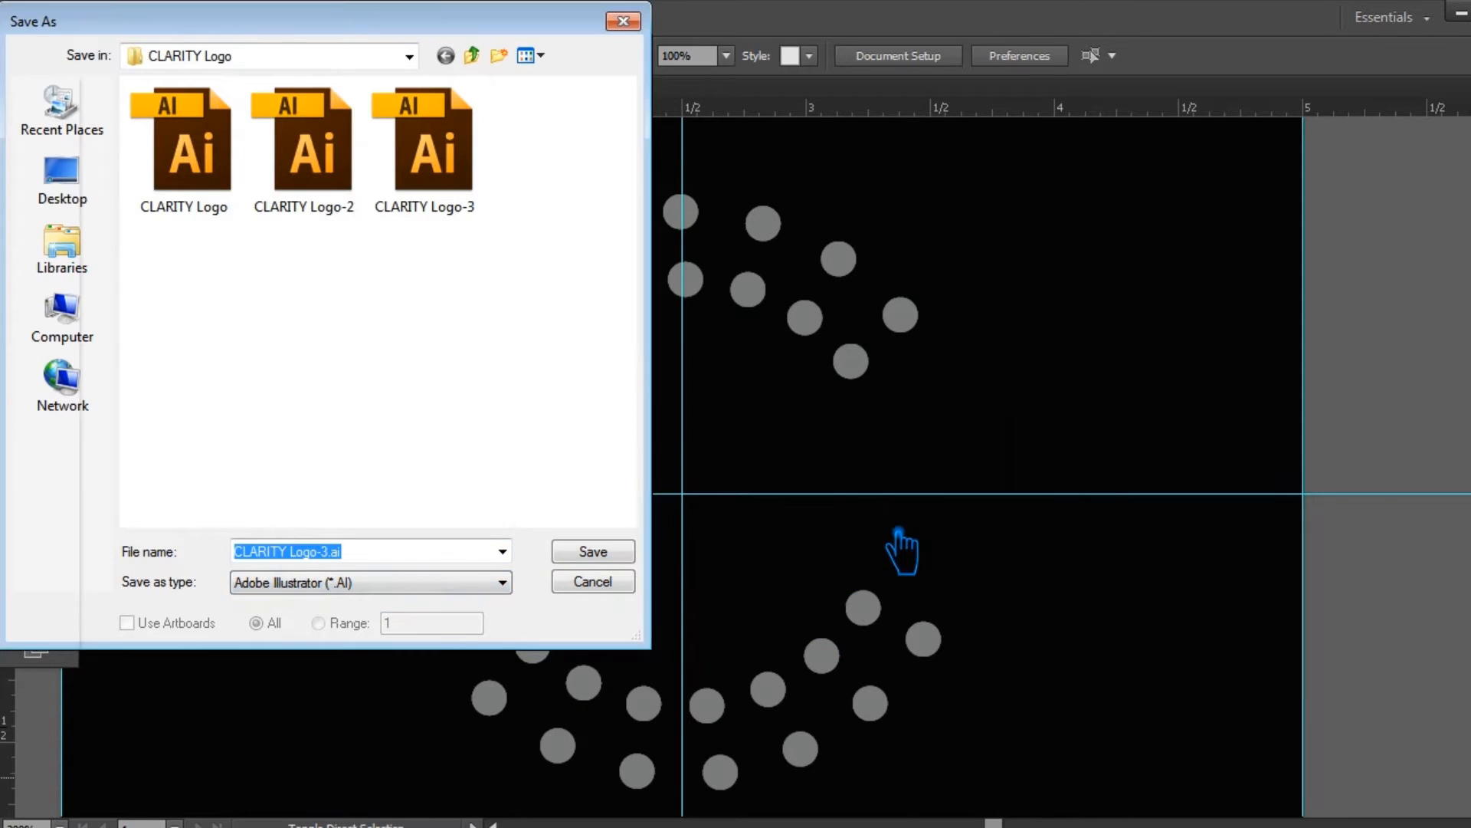
pyautogui.click(869, 753)
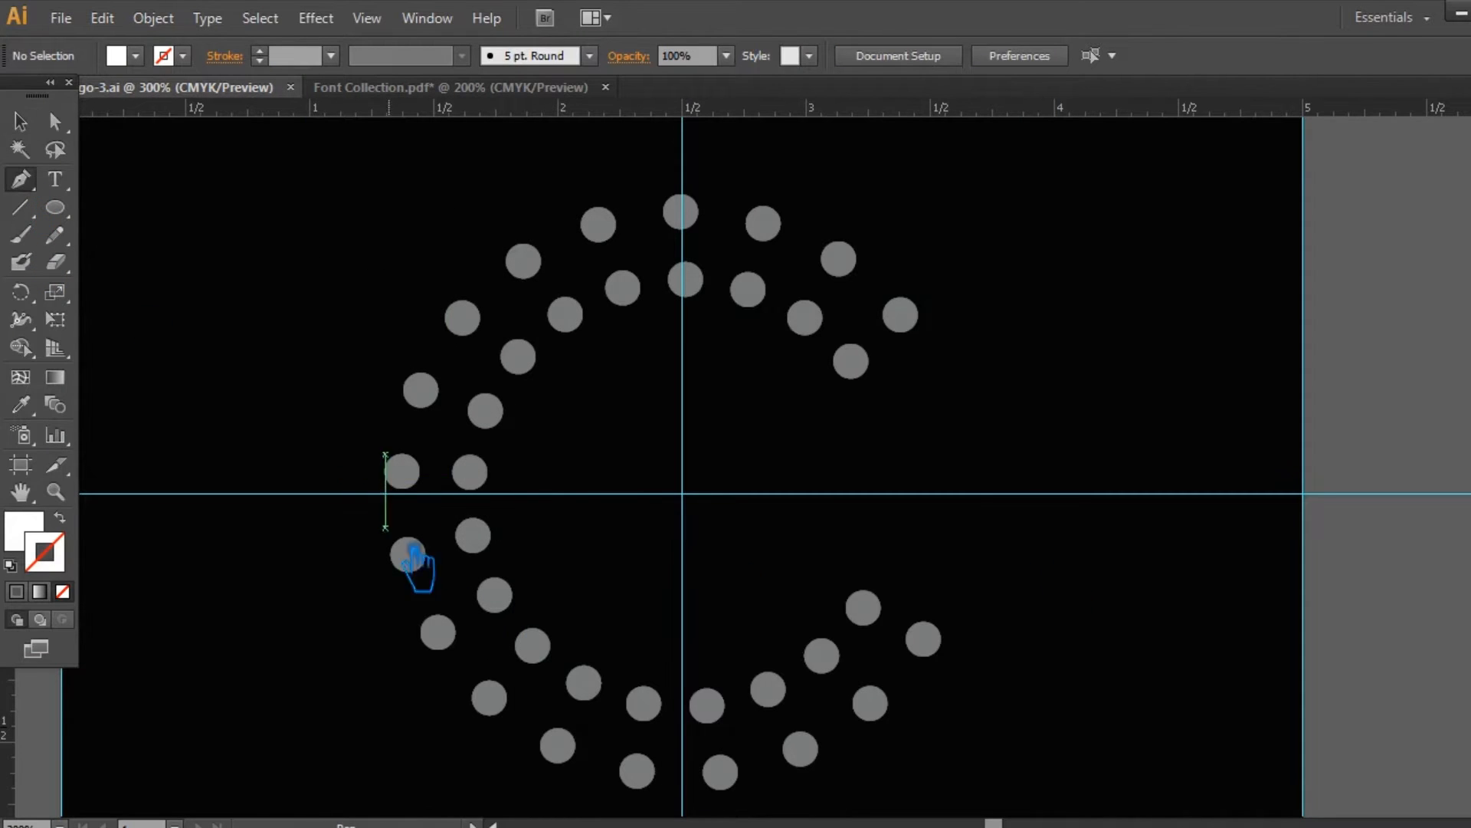
# Draw a straight Pen path from the outer circle at the C's lower end to the neighbouring pair's inner circle
pyautogui.click(925, 639)
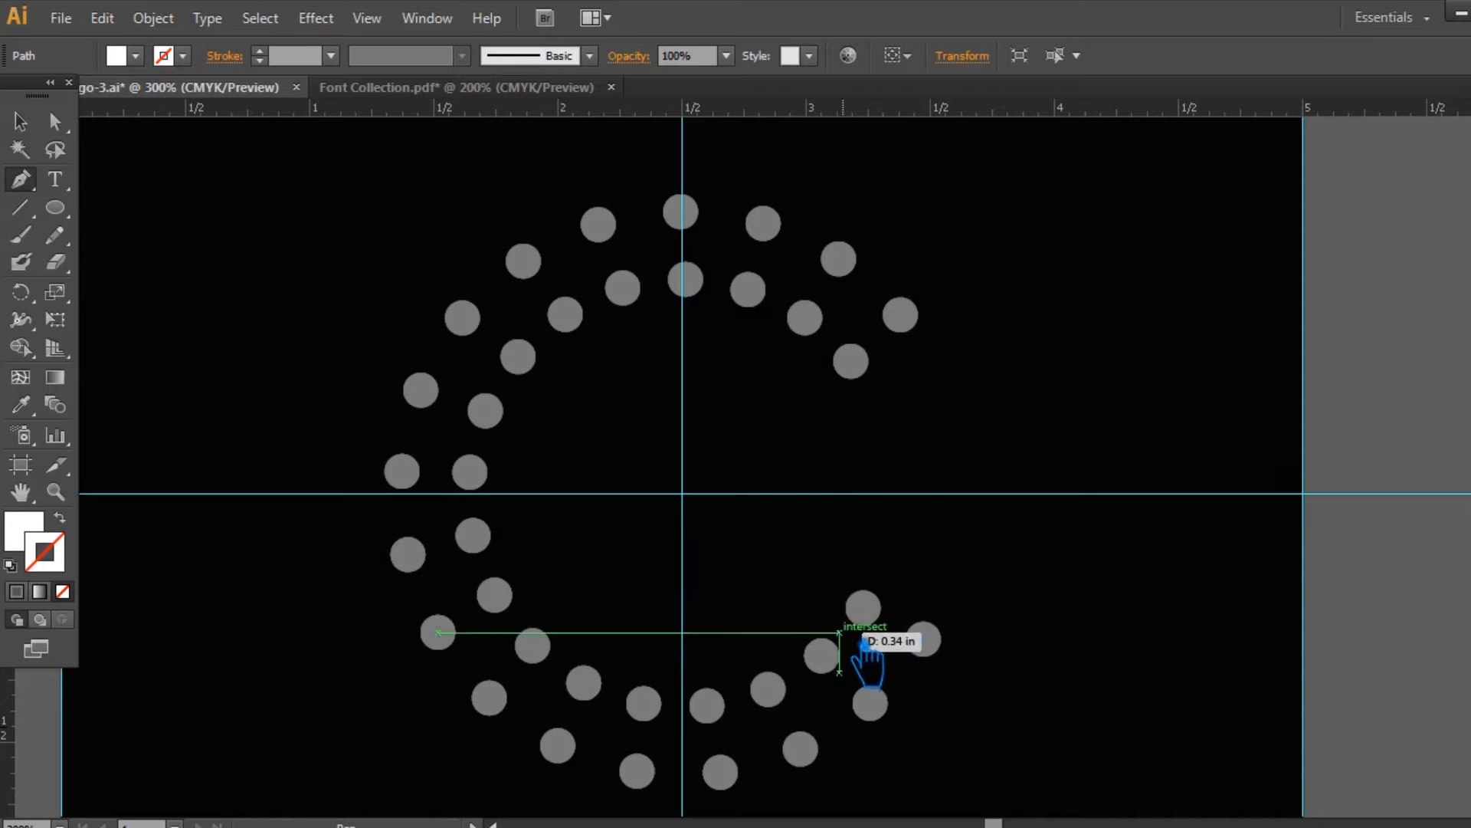
pyautogui.click(822, 657)
pyautogui.hotkey('ctrl', 'z')
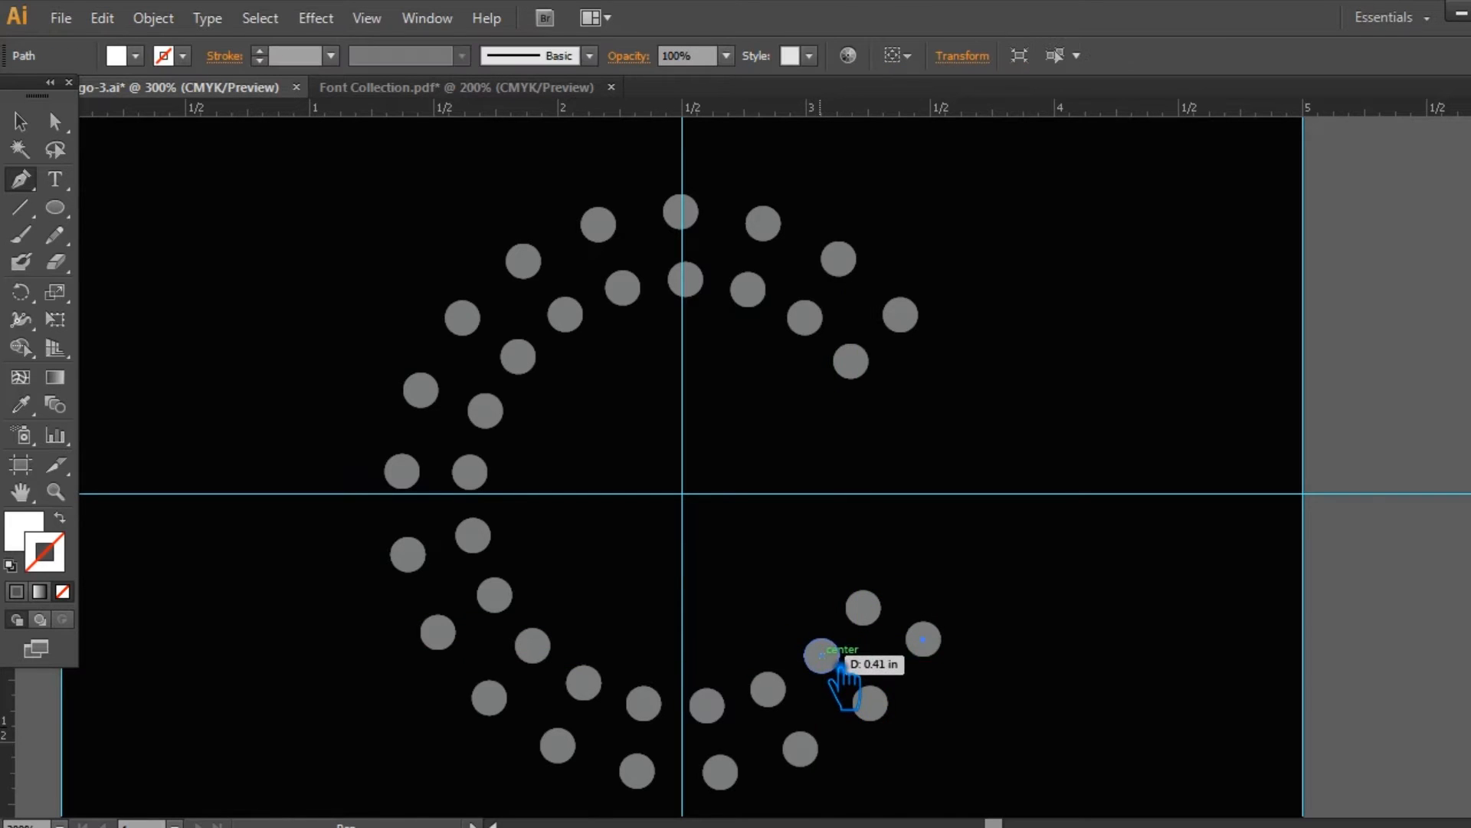
pyautogui.click(822, 656)
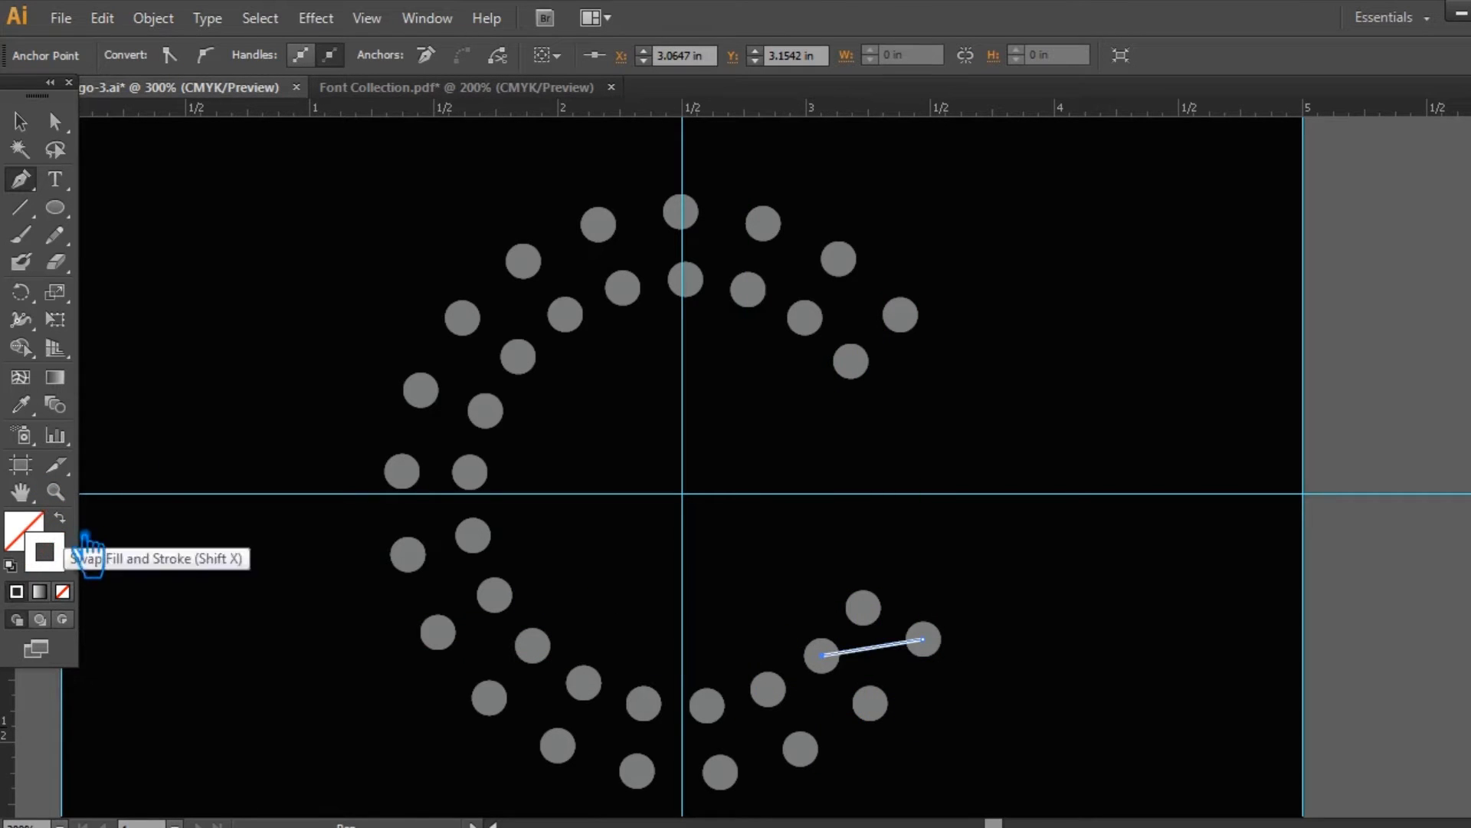
# Set the white connecting line's stroke weight to 3 pt and save the file
pyautogui.click(21, 122)
pyautogui.click(893, 660)
pyautogui.click(887, 646)
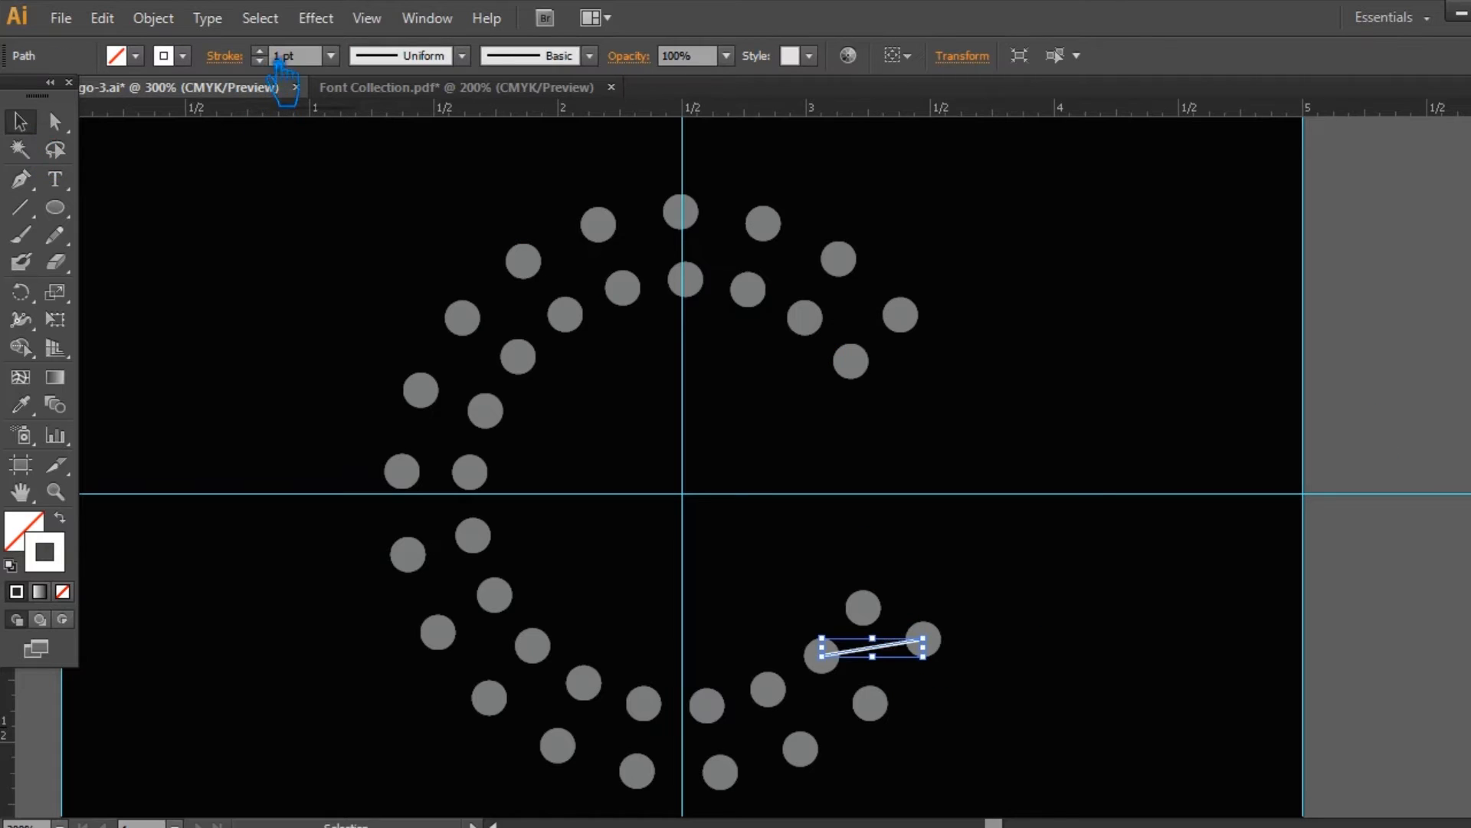
pyautogui.scroll(-1, 283, 66)
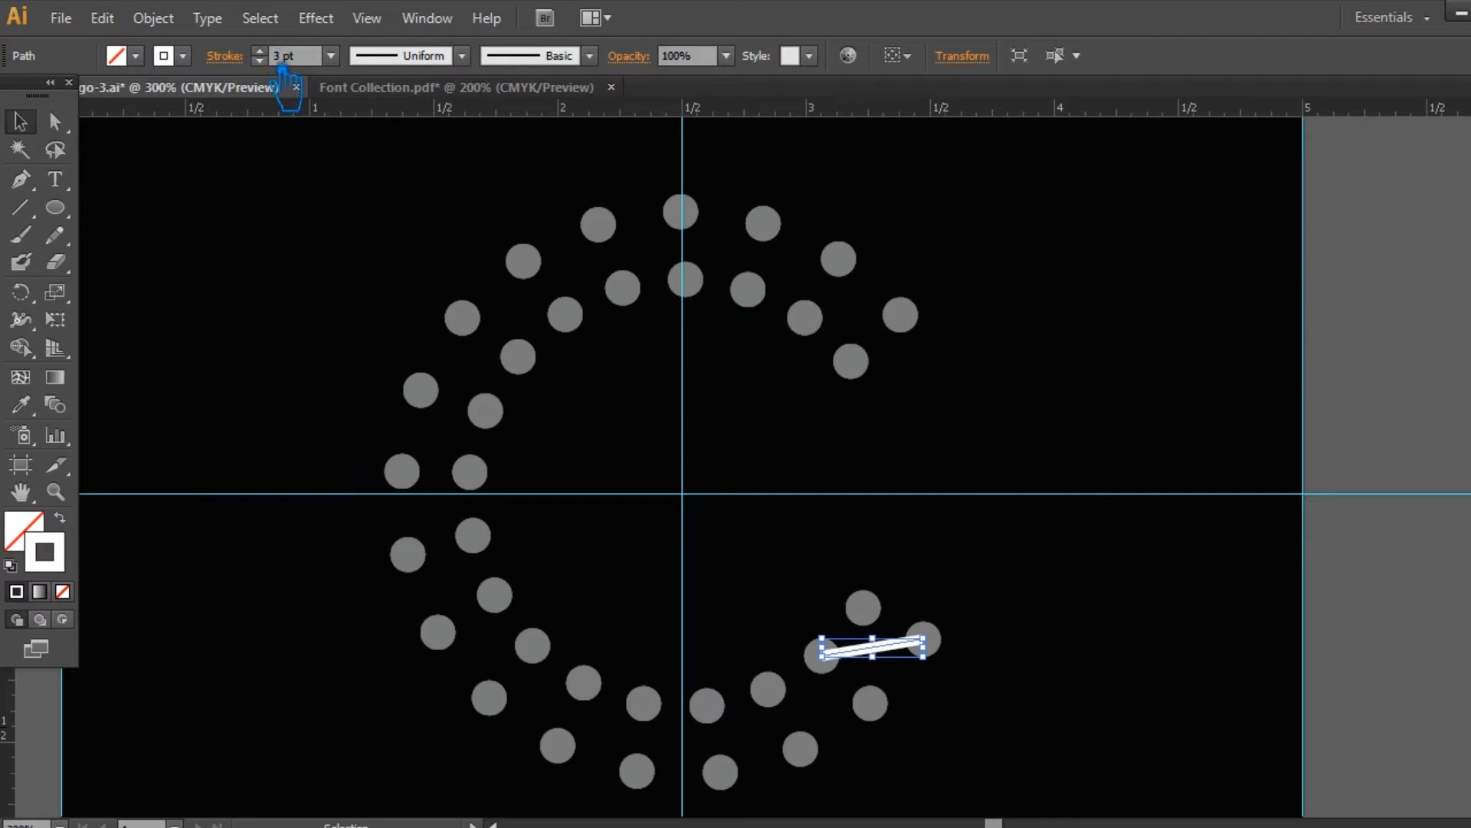
pyautogui.click(391, 121)
pyautogui.hotkey('ctrl', 's')
# Sample the circles' grey onto the connecting line's stroke and set its weight to 3 pt
pyautogui.click(881, 649)
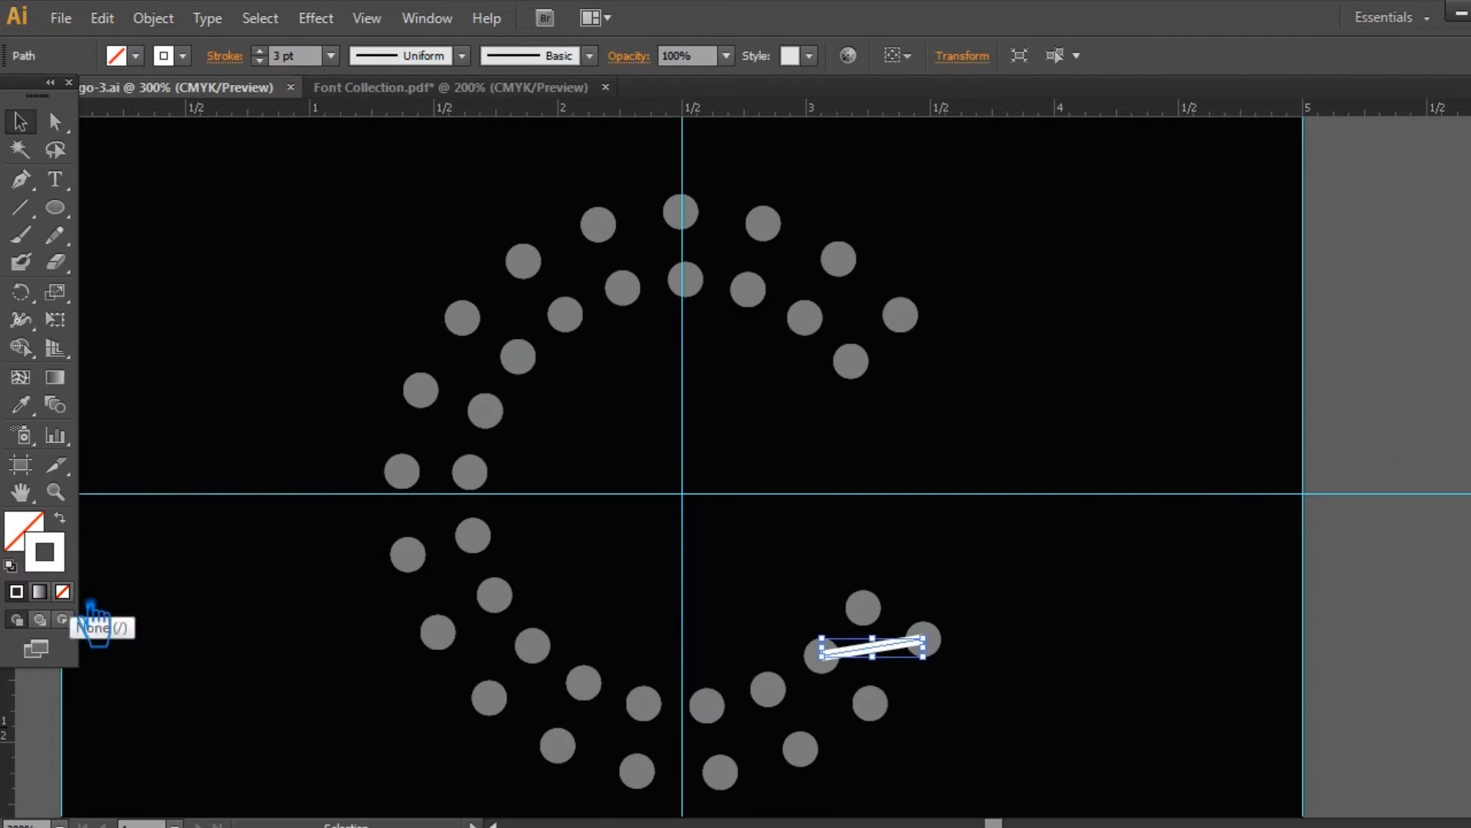
pyautogui.click(21, 404)
pyautogui.click(412, 433)
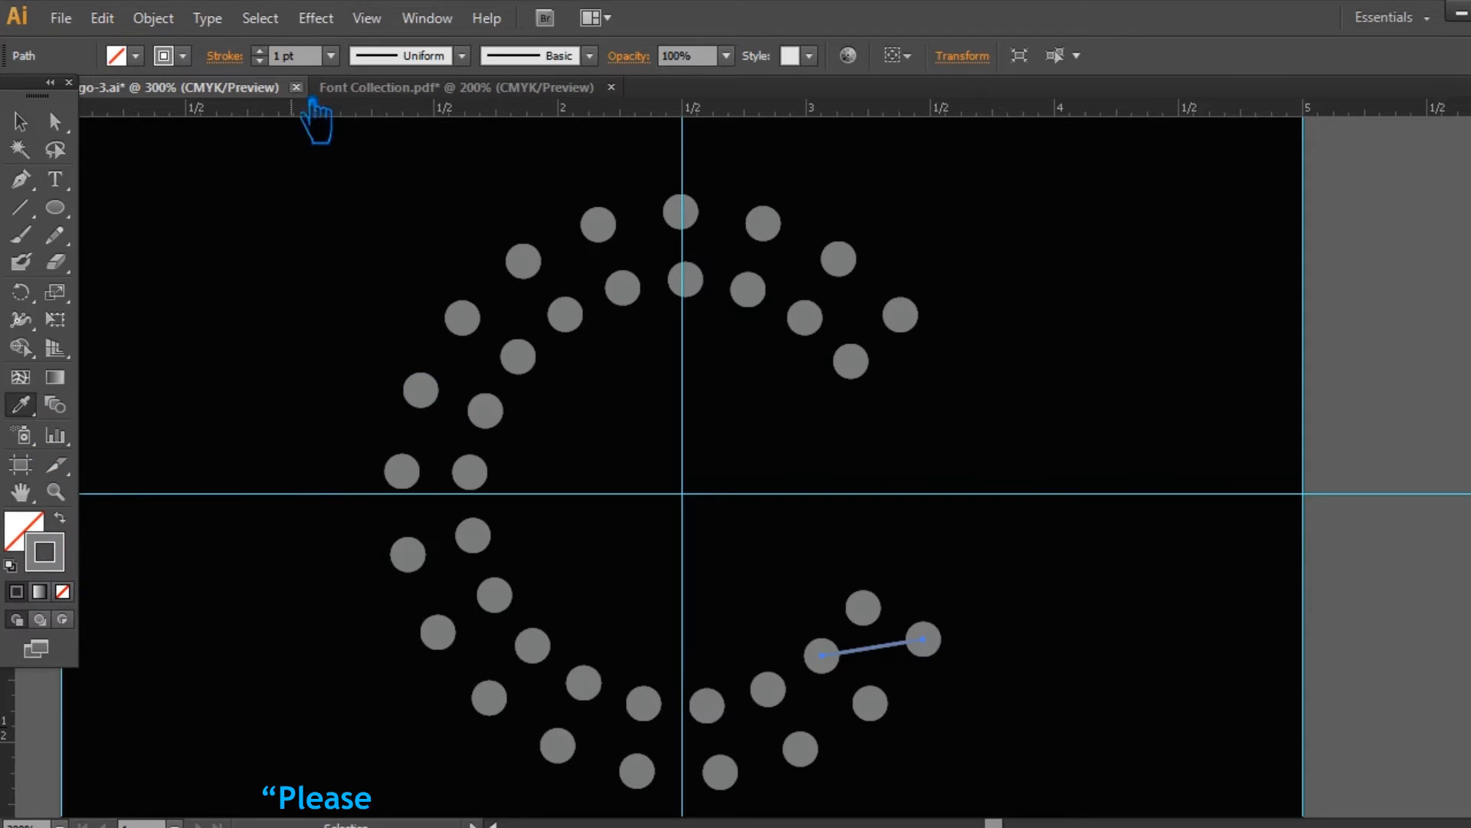
pyautogui.scroll(2, 284, 66)
pyautogui.click(21, 122)
pyautogui.click(1011, 410)
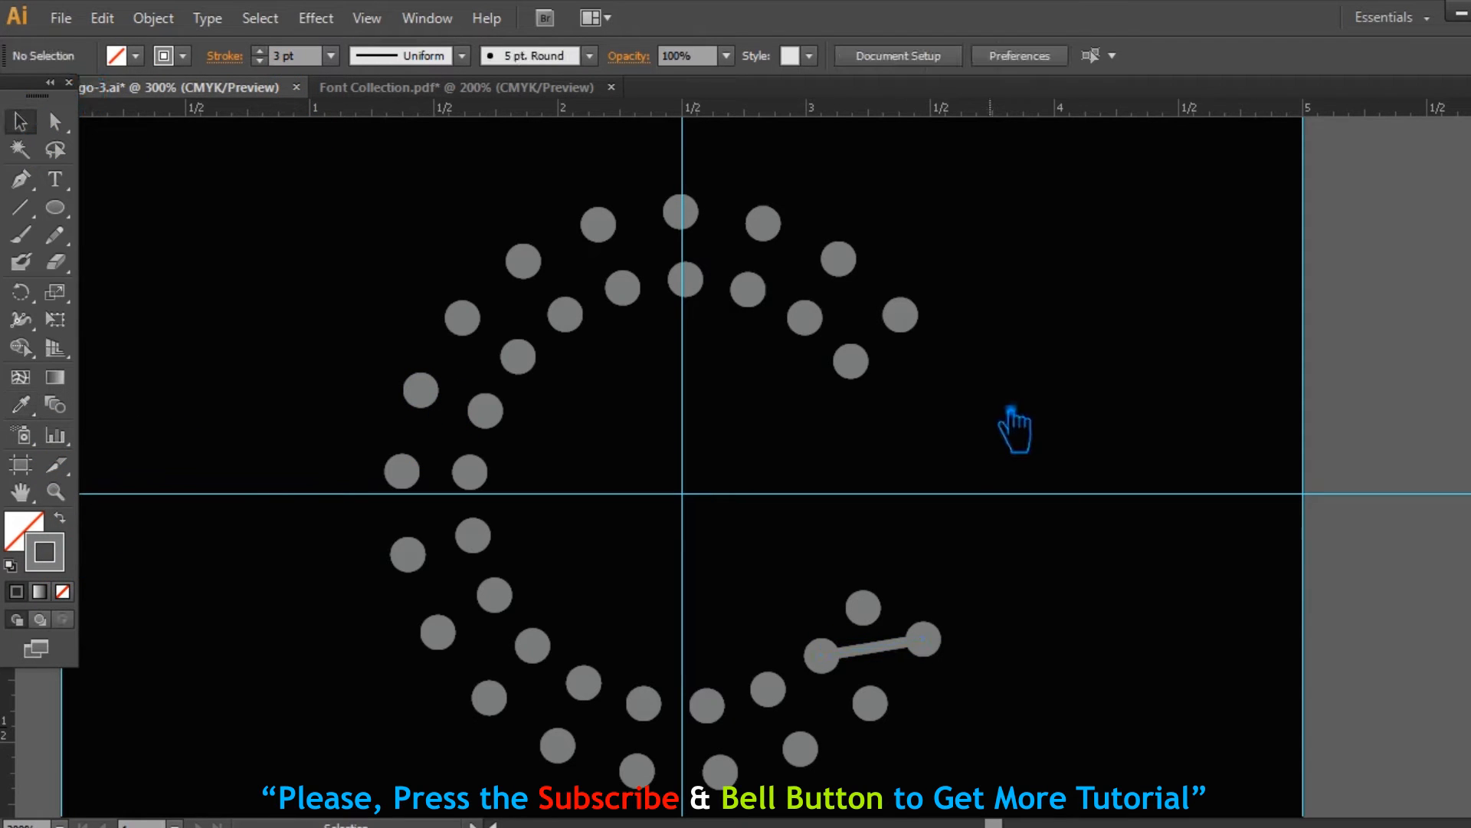
# Reduce the connecting line's stroke weight to 2 pt and save the file
pyautogui.click(889, 653)
pyautogui.scroll(-1, 292, 61)
pyautogui.click(1092, 391)
pyautogui.hotkey('ctrl', 's')
pyautogui.click(891, 653)
pyautogui.click(1113, 613)
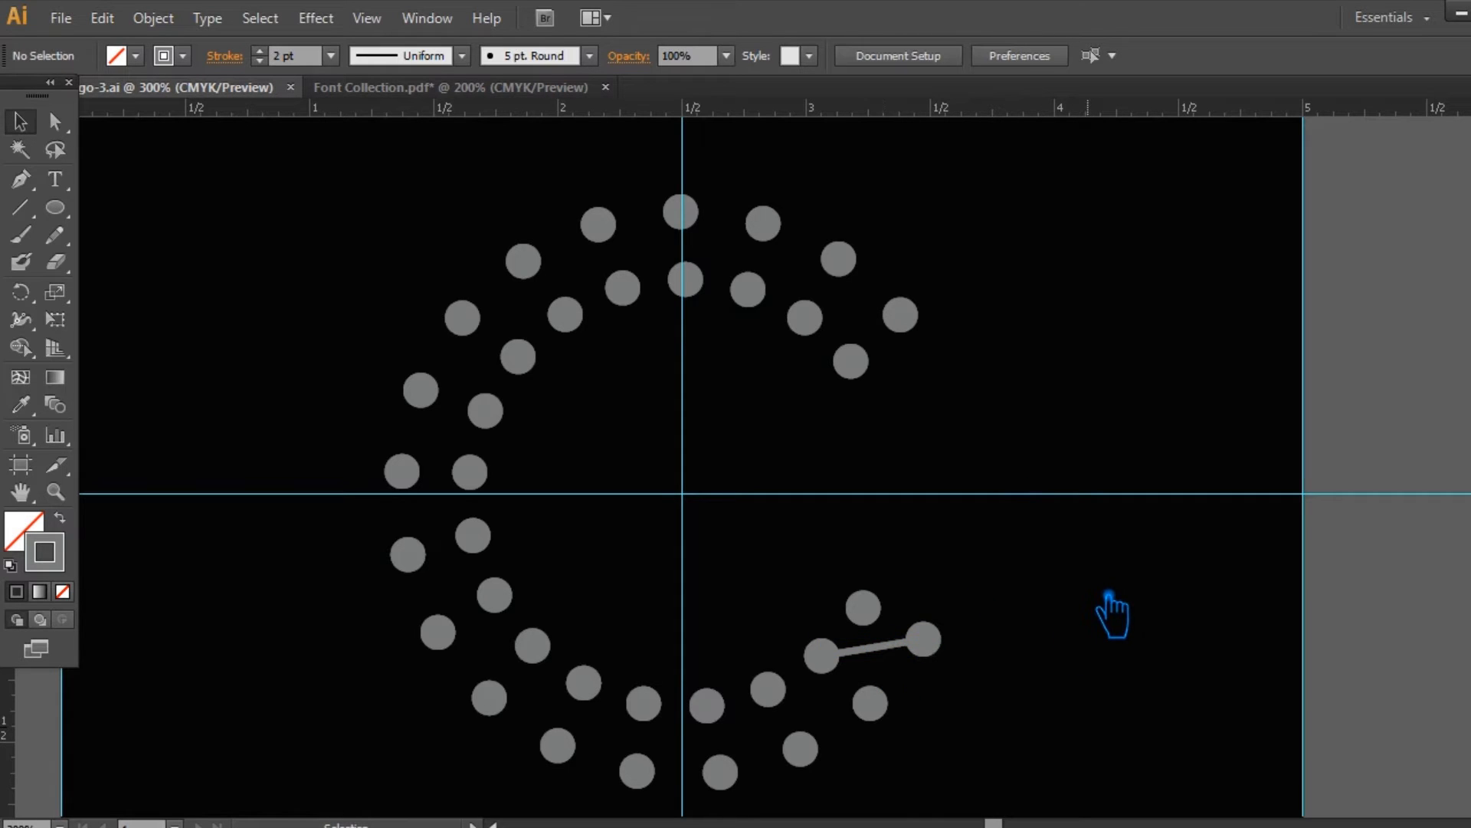
# Extend the connecting line as a zigzag through alternating outer and inner circles to the C's upper-end inner circle, and save
pyautogui.press('p')
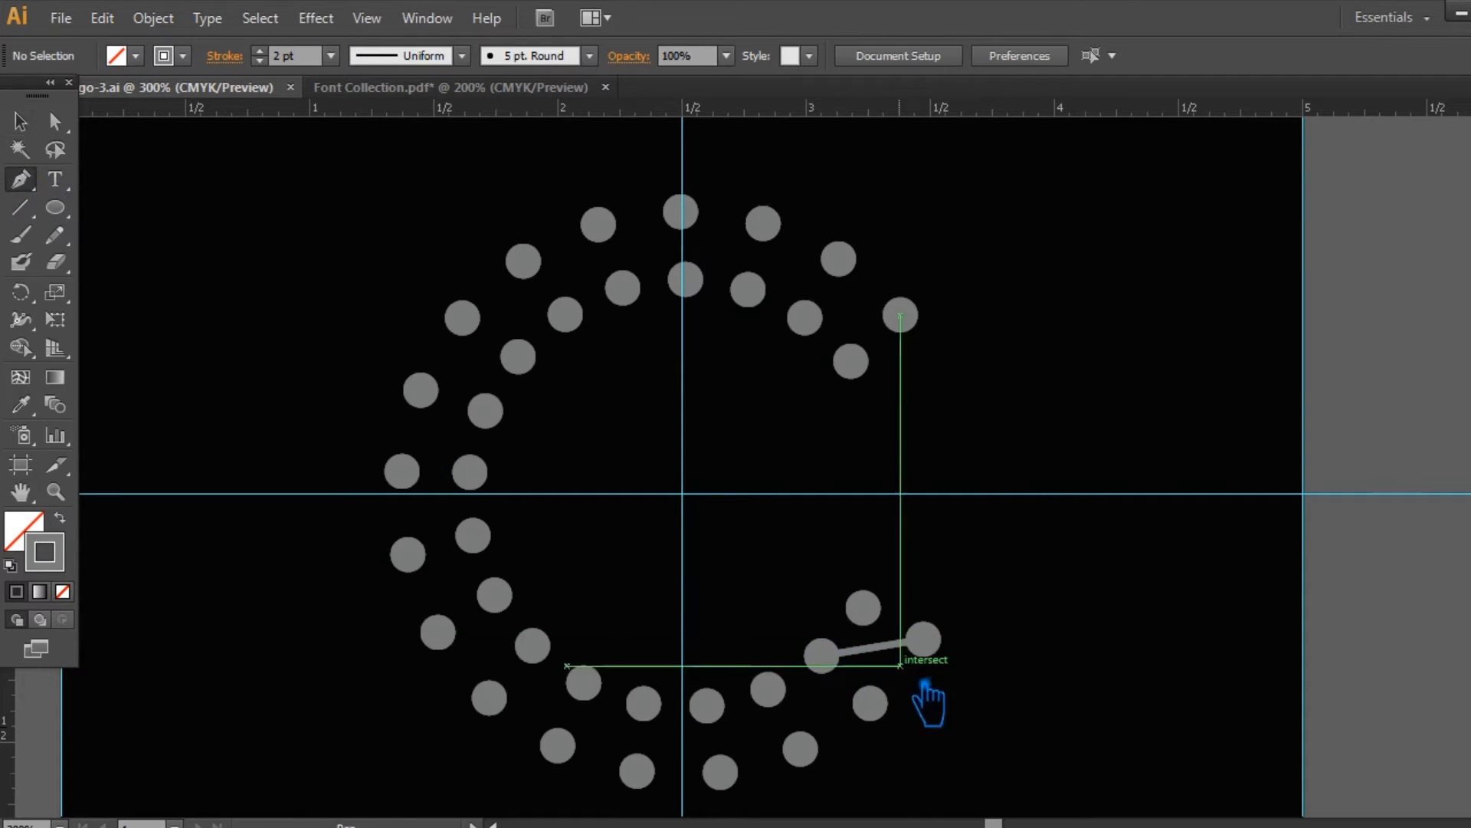
pyautogui.click(822, 655)
pyautogui.click(801, 747)
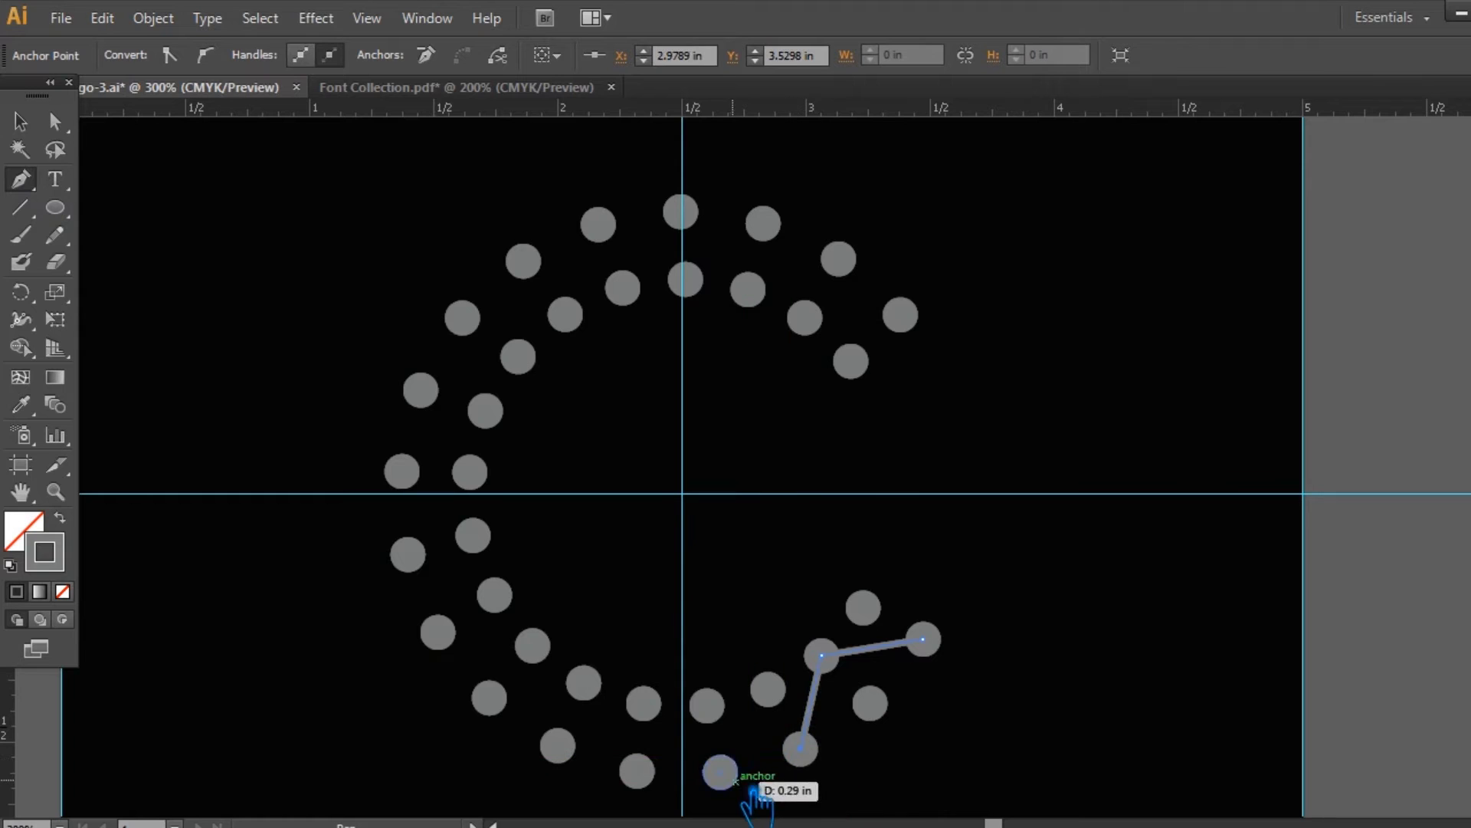
pyautogui.click(706, 705)
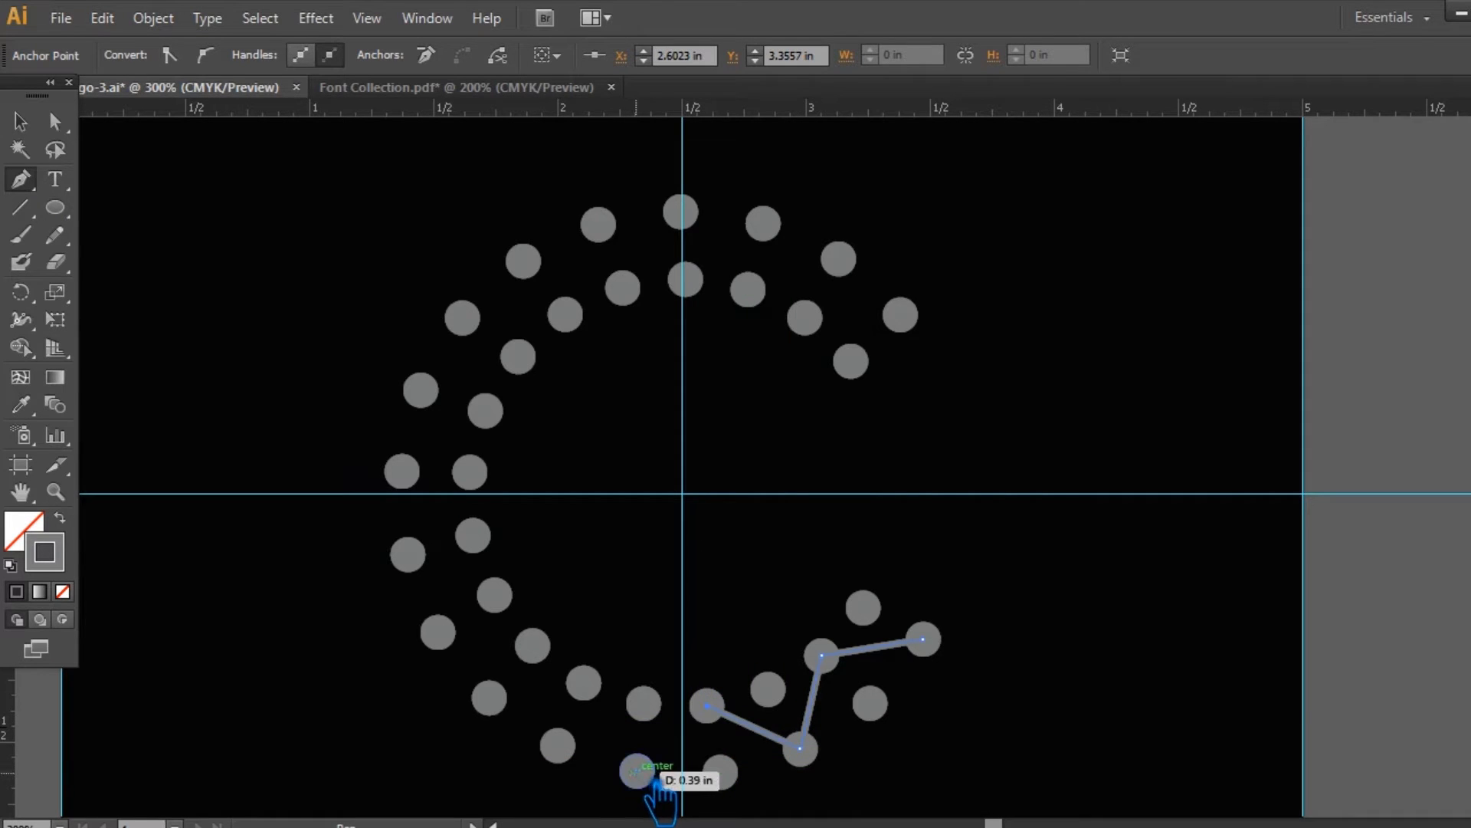
pyautogui.click(637, 770)
pyautogui.click(584, 682)
pyautogui.click(489, 697)
pyautogui.click(494, 596)
pyautogui.click(408, 553)
pyautogui.click(470, 472)
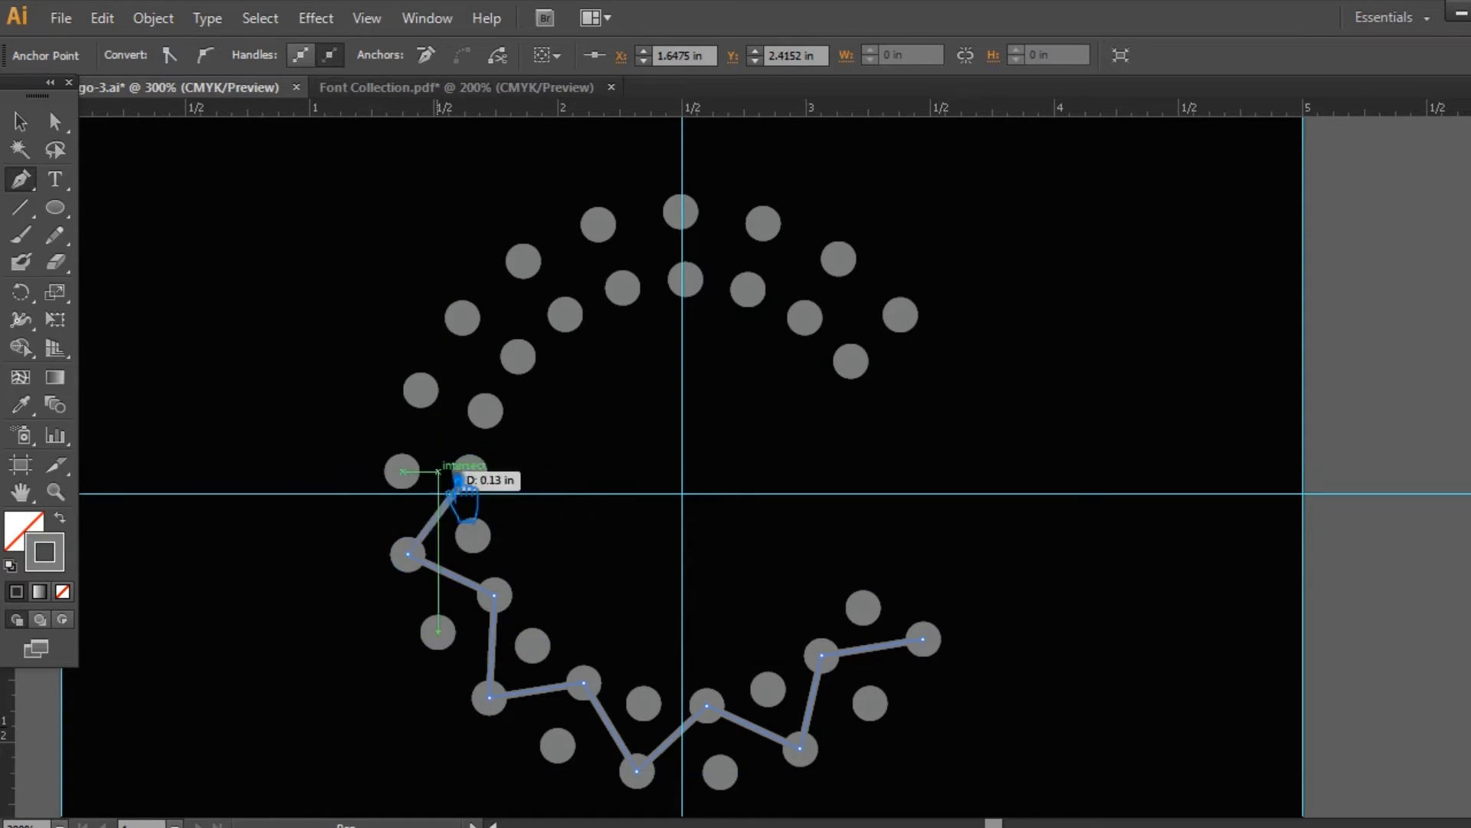
pyautogui.click(421, 391)
pyautogui.click(518, 356)
pyautogui.click(523, 262)
pyautogui.click(623, 289)
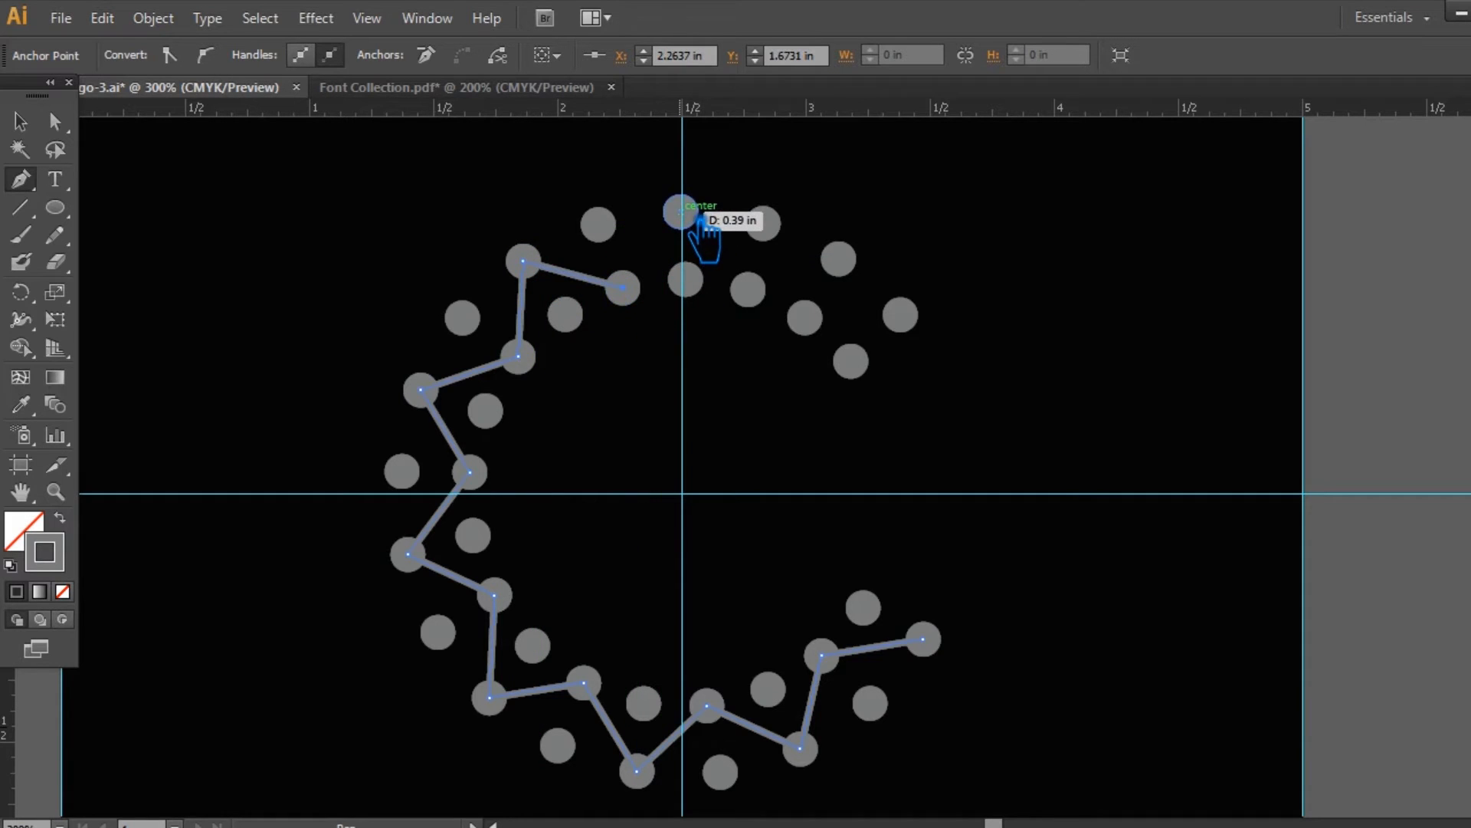
pyautogui.click(747, 289)
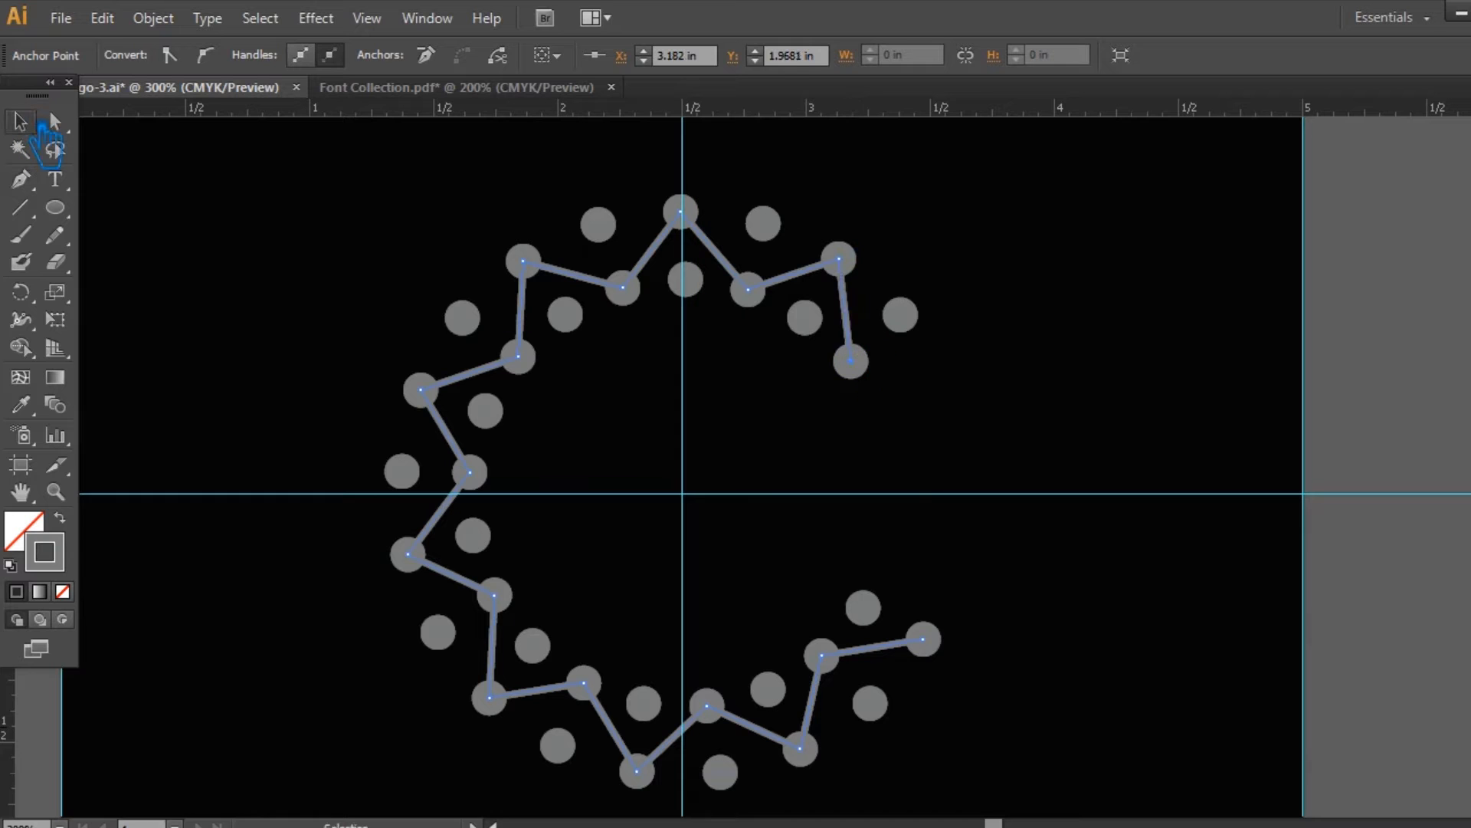
pyautogui.click(1103, 398)
pyautogui.hotkey('ctrl', 's')
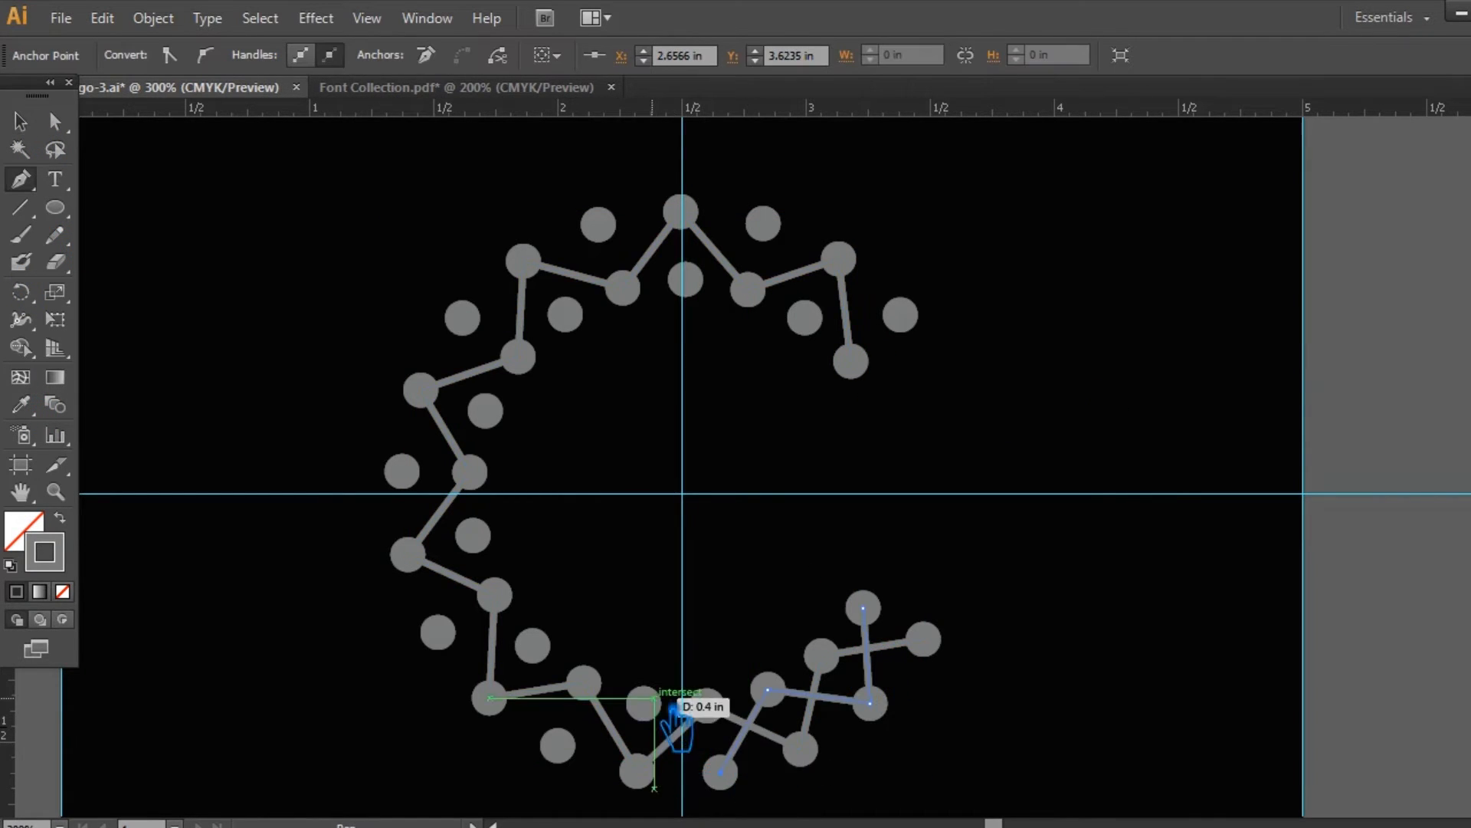
# Extend the second connecting line as a zigzag through the remaining inner and outer circles along the C's lower and left side
pyautogui.click(644, 704)
pyautogui.click(557, 744)
pyautogui.click(532, 646)
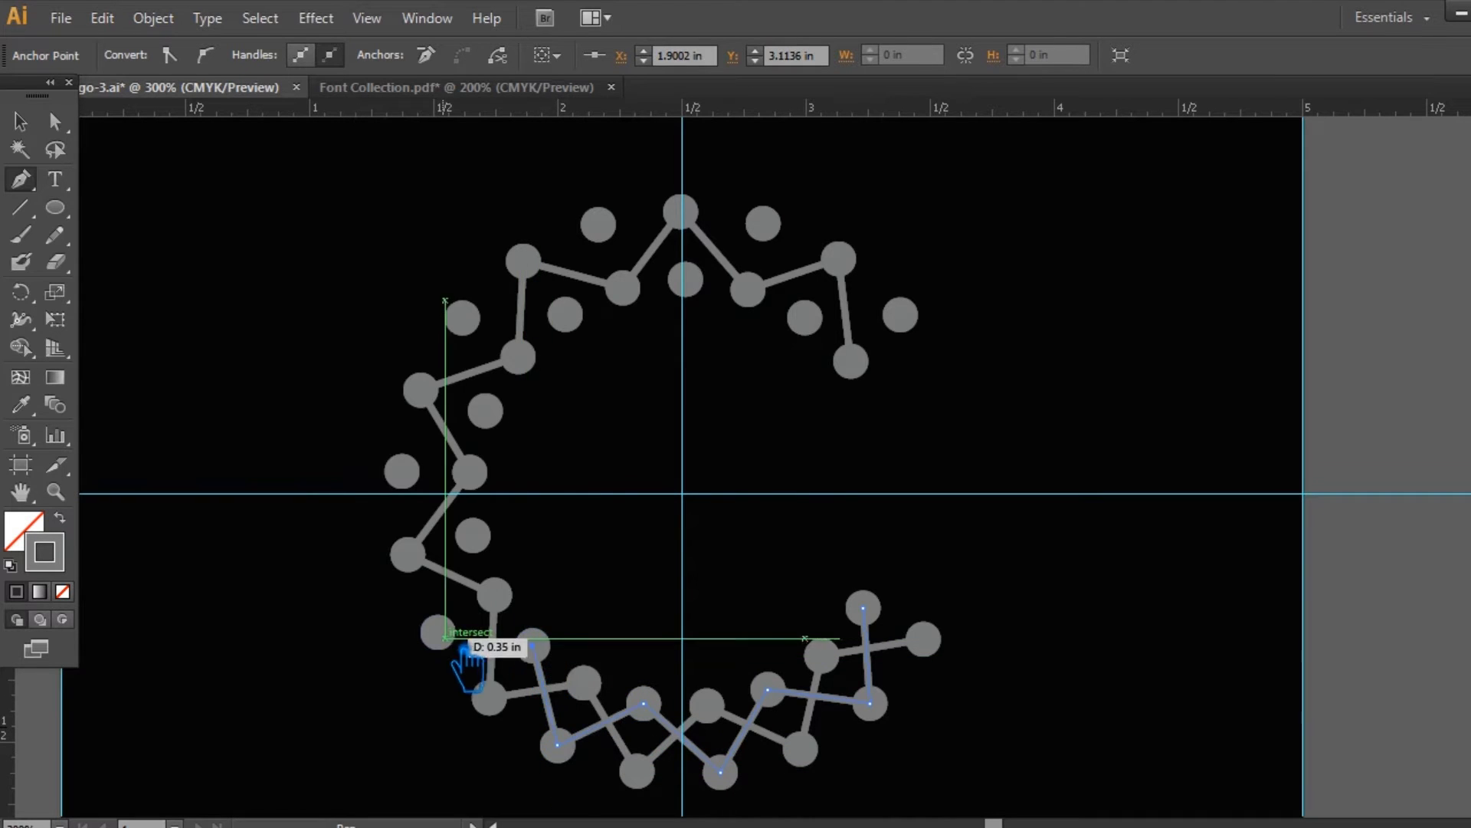
pyautogui.click(438, 632)
pyautogui.click(473, 536)
pyautogui.click(401, 472)
pyautogui.click(485, 411)
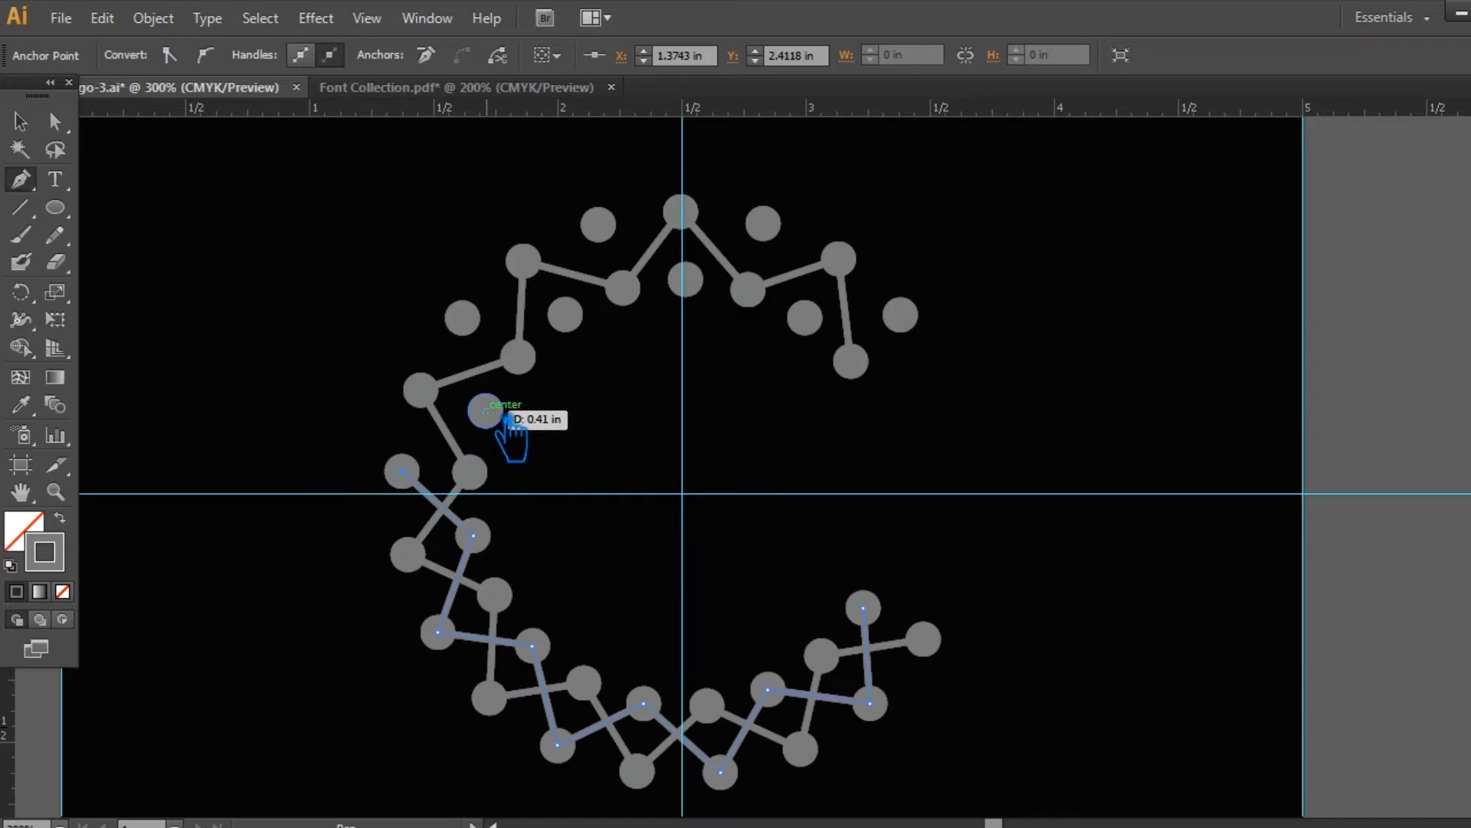
# Continue the zigzag through the remaining upper circles to the outer circle at the C's upper end, and save the file
pyautogui.click(463, 317)
pyautogui.click(566, 314)
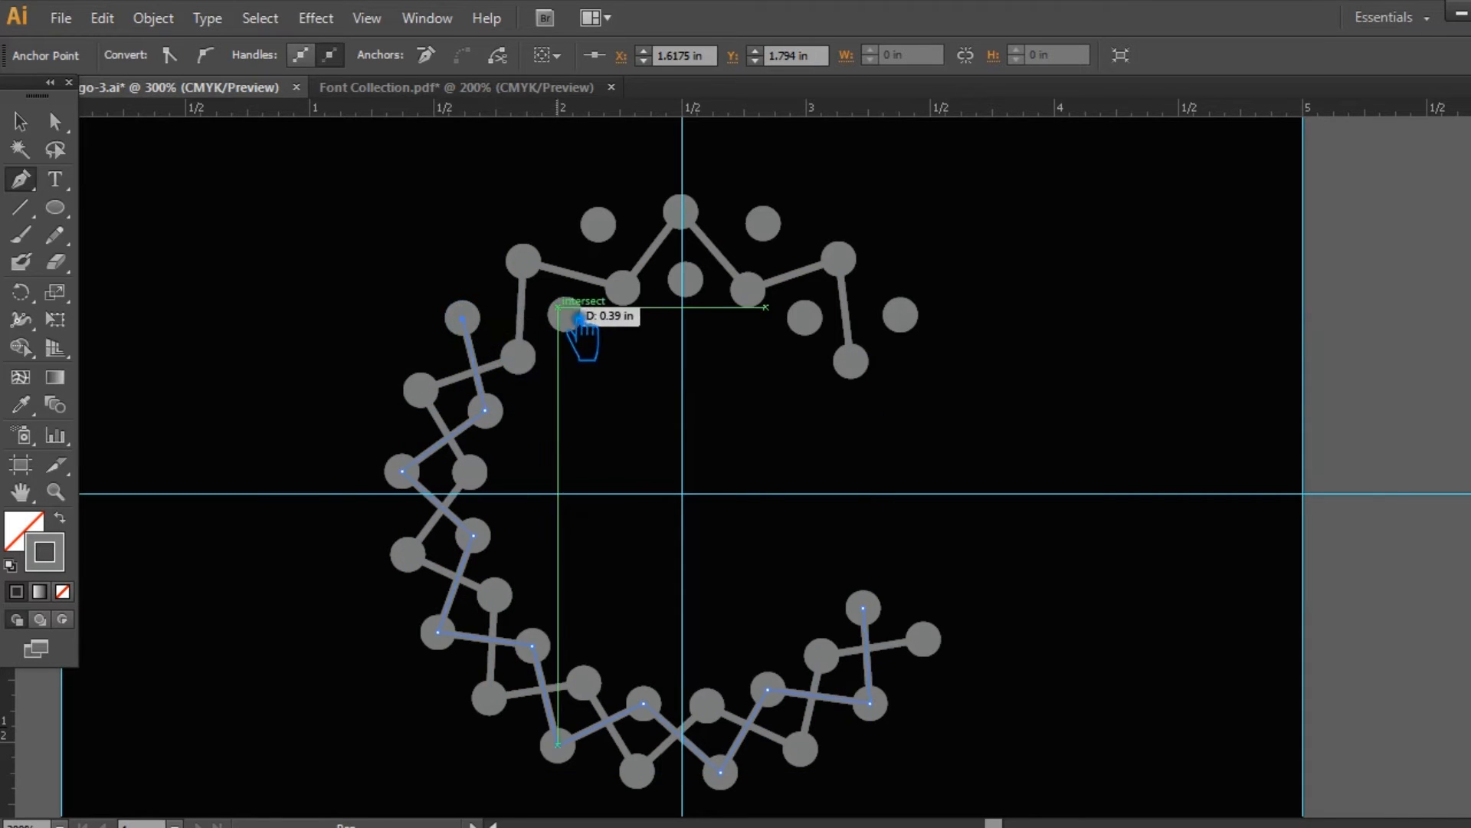
pyautogui.click(599, 224)
pyautogui.click(685, 279)
pyautogui.click(763, 224)
pyautogui.click(804, 317)
pyautogui.click(901, 315)
pyautogui.click(20, 121)
pyautogui.click(1299, 410)
pyautogui.hotkey('ctrl', 's')
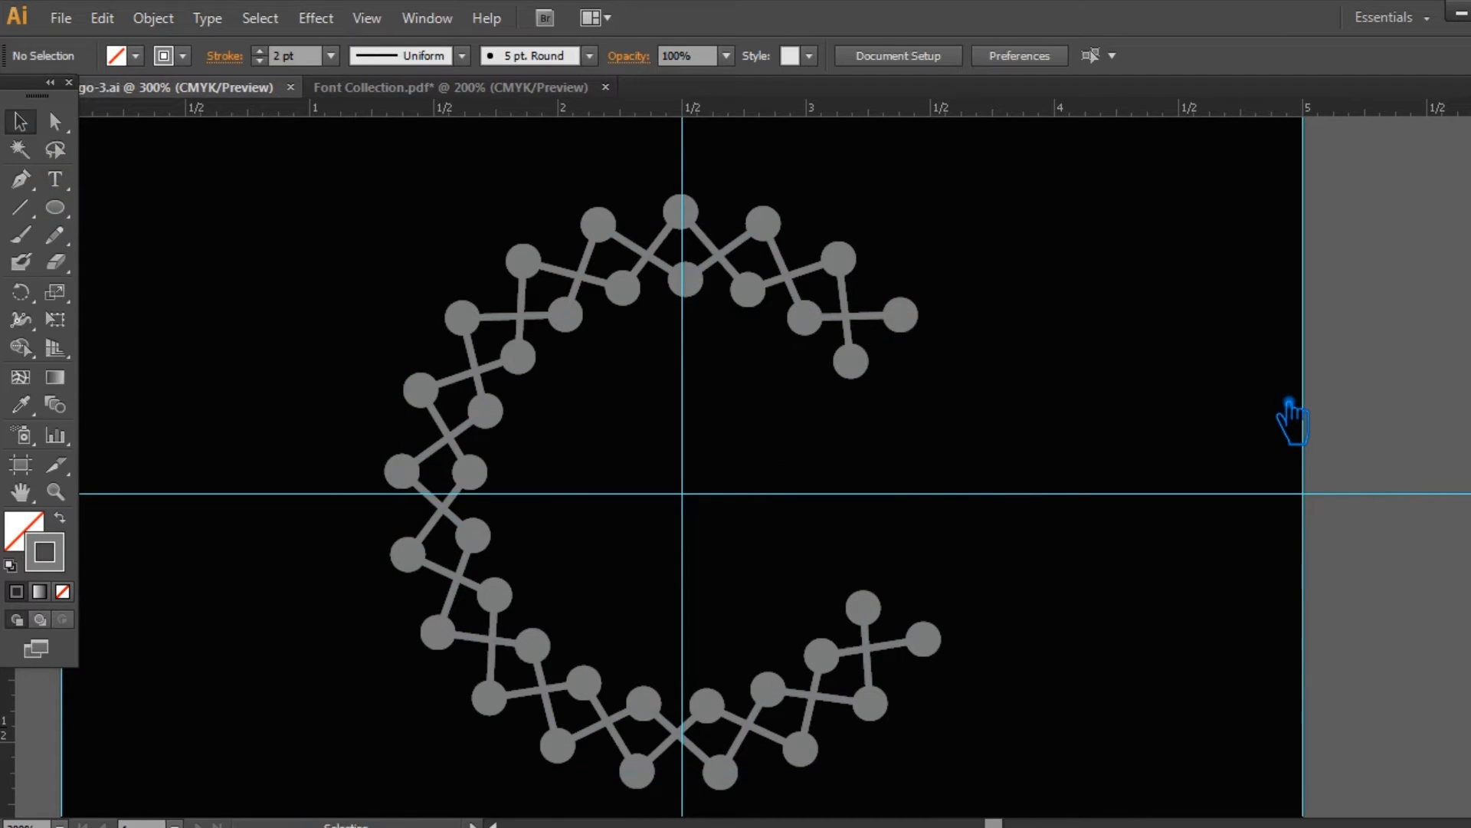
pyautogui.click(534, 345)
pyautogui.click(153, 17)
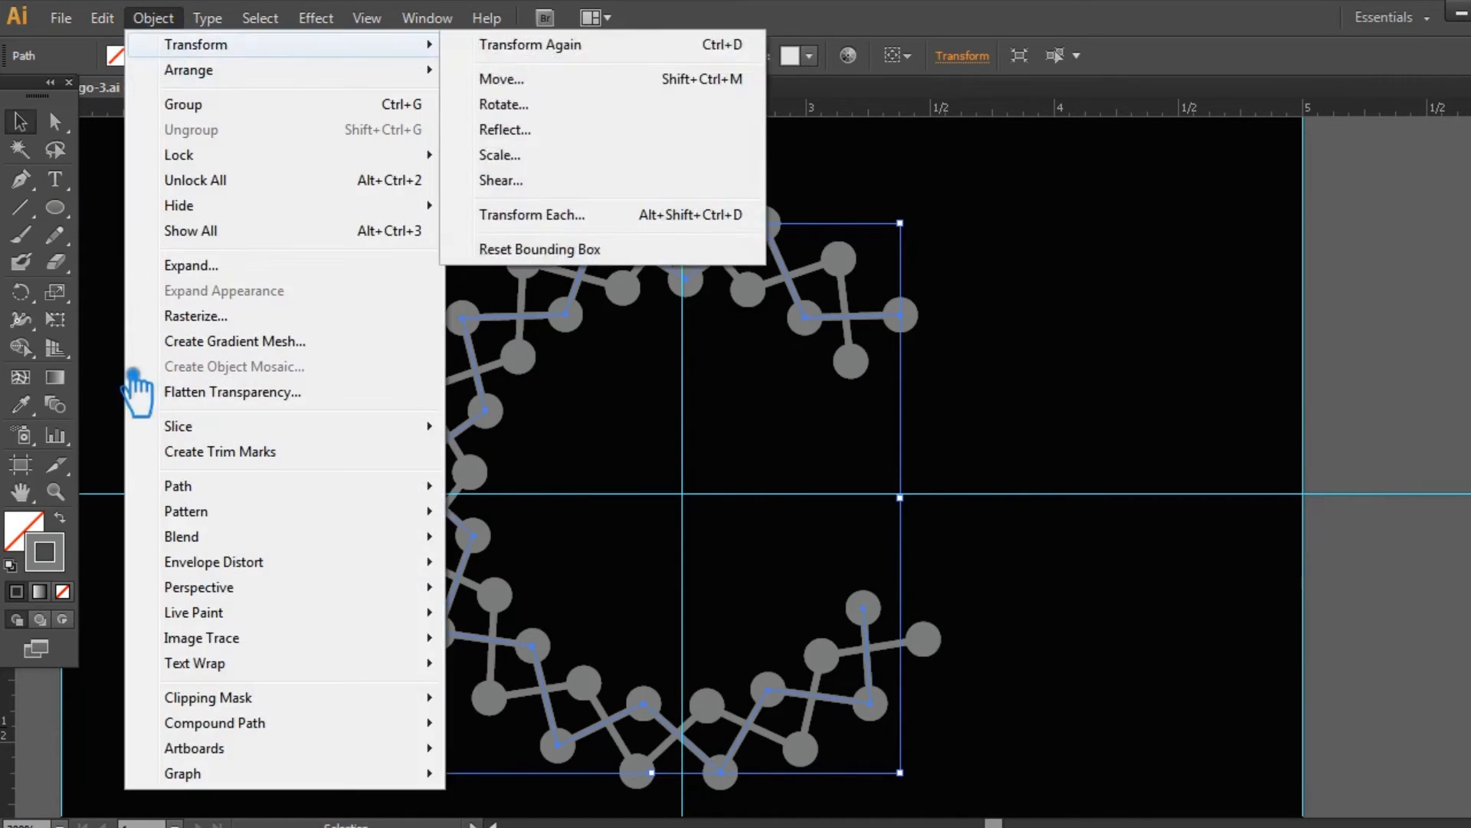
pyautogui.click(394, 286)
pyautogui.click(731, 556)
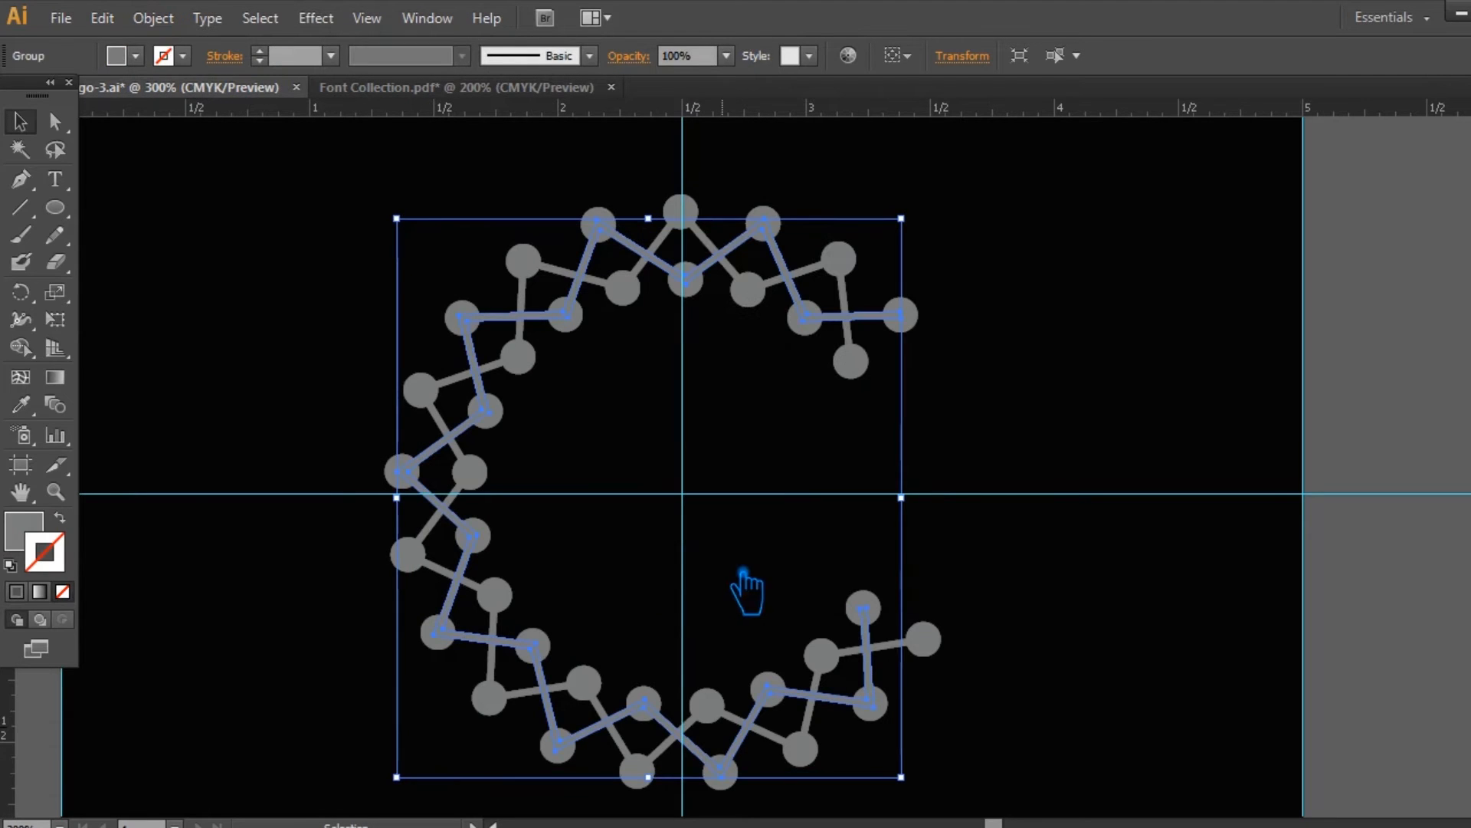
pyautogui.hotkey('ctrl', 'z')
pyautogui.hotkey('ctrl', 'z')
pyautogui.hotkey('ctrl', 'z')
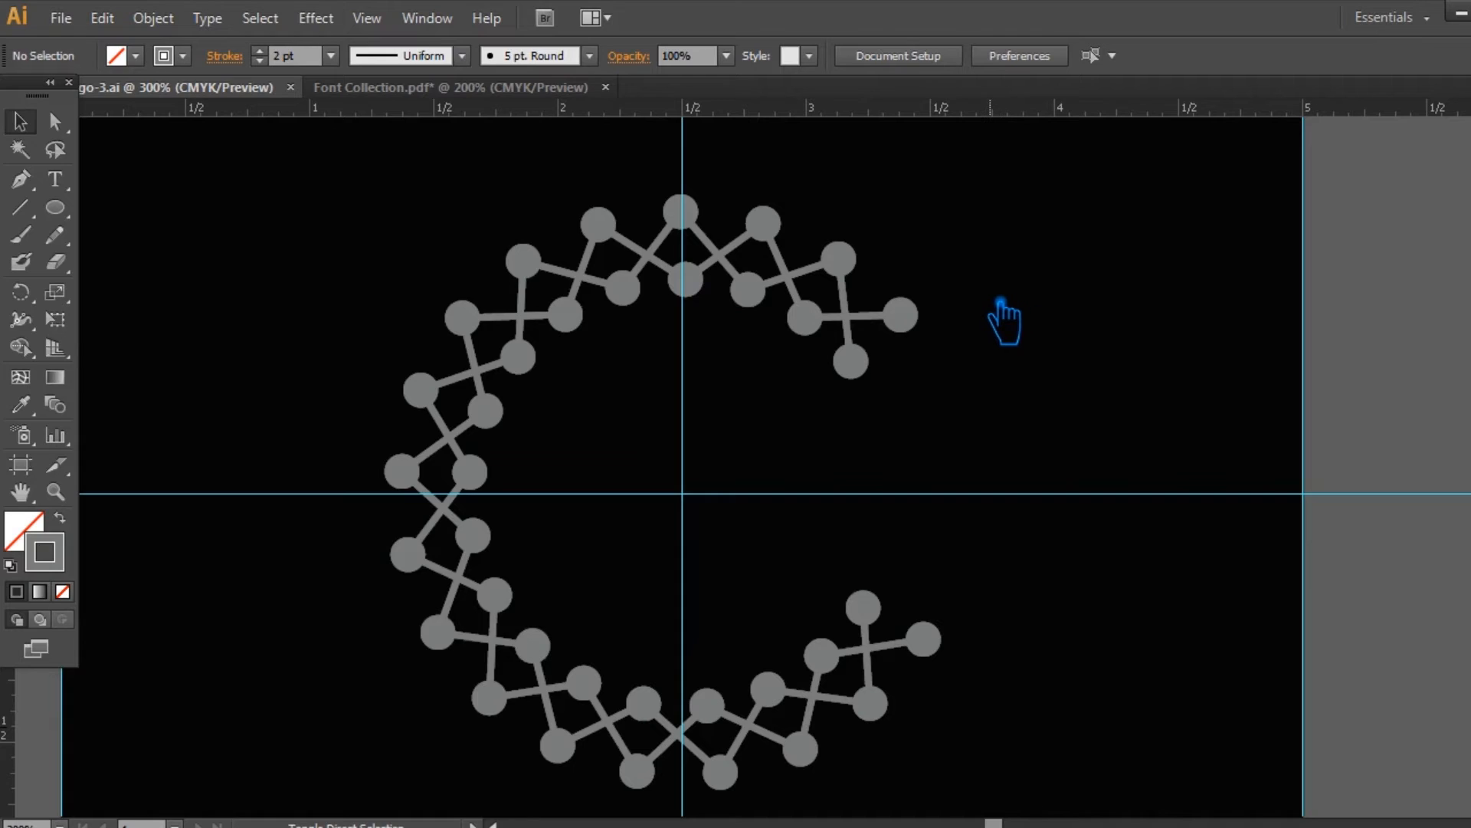
# Save a copy of the file as CLARITY Logo-3-2 in Adobe Illustrator format
pyautogui.hotkey('ctrl', 'shift', 's')
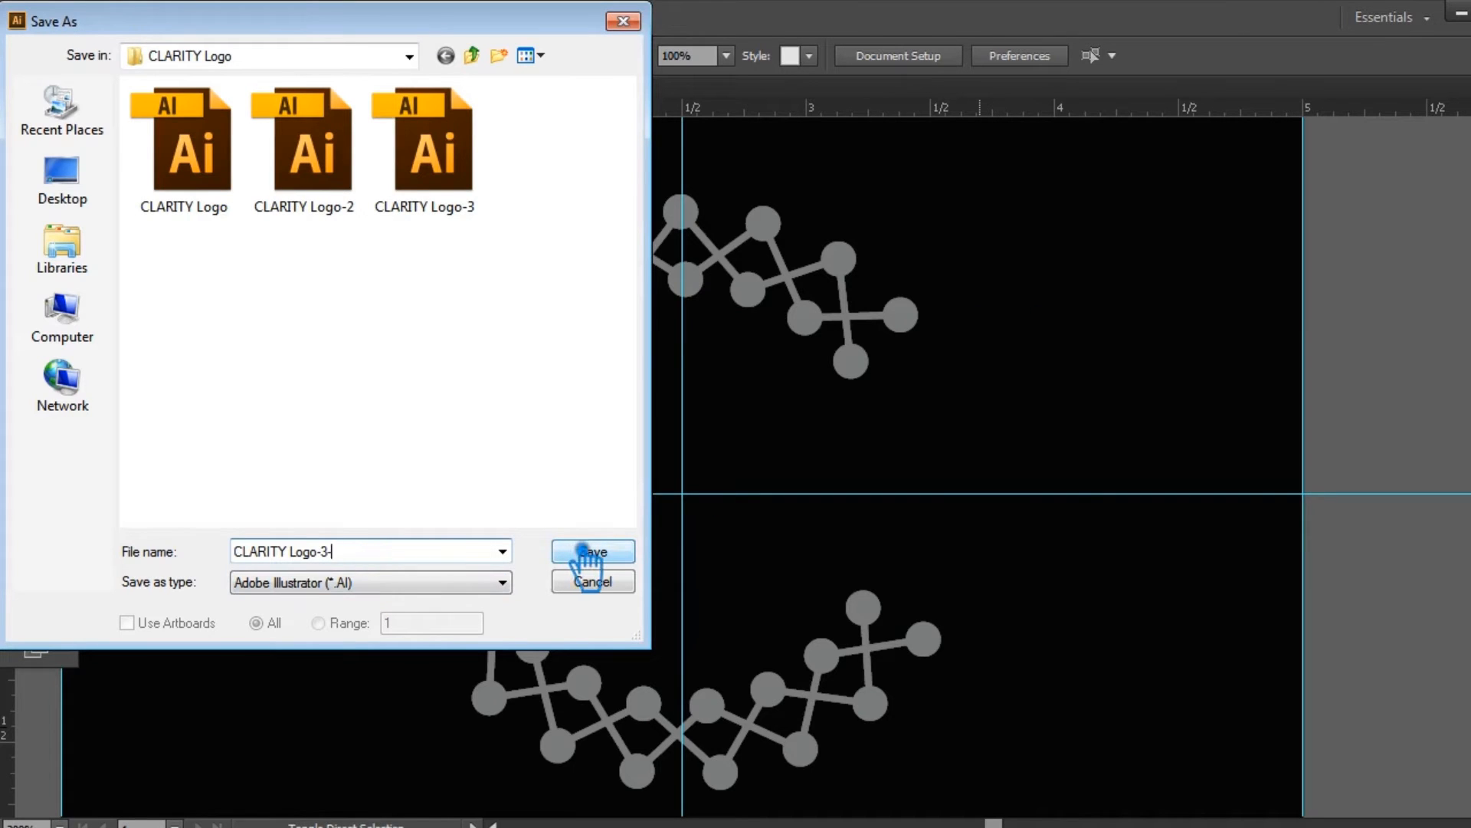
pyautogui.click(593, 553)
pyautogui.click(865, 753)
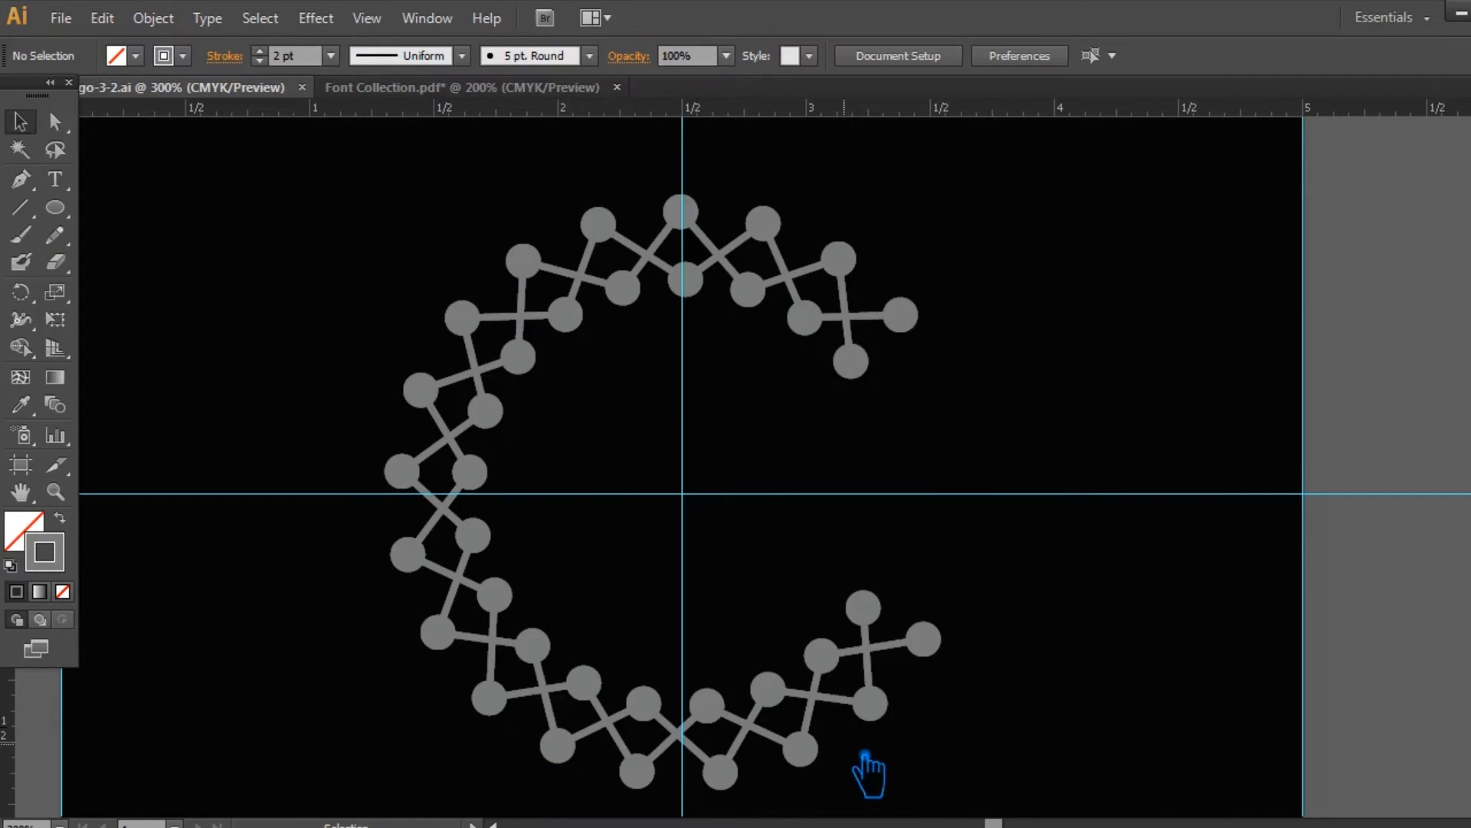
# Expand the fill and stroke of the second connecting zigzag line into a filled shape
pyautogui.click(889, 673)
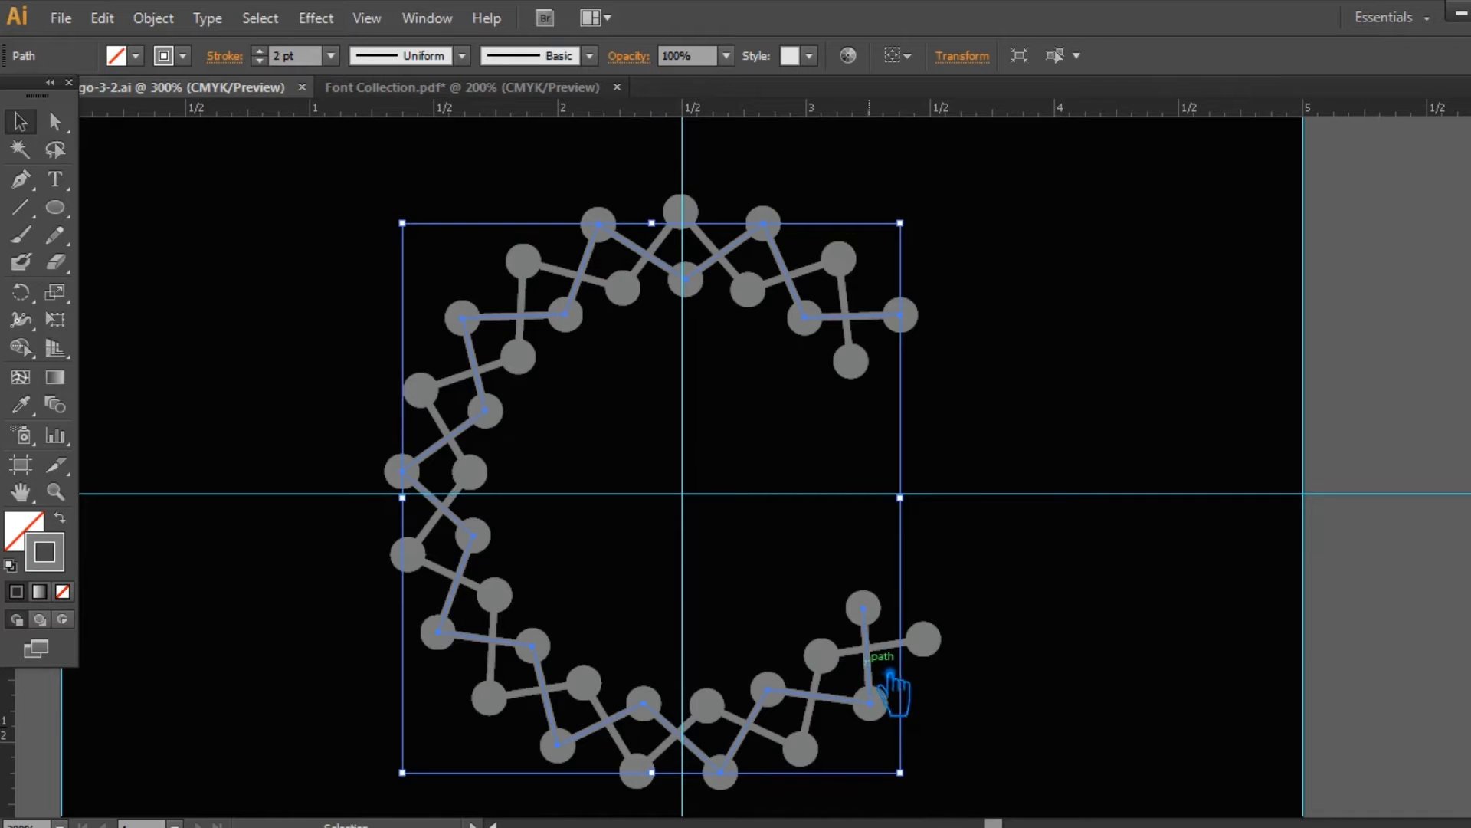
pyautogui.click(173, 24)
pyautogui.click(371, 265)
pyautogui.click(706, 555)
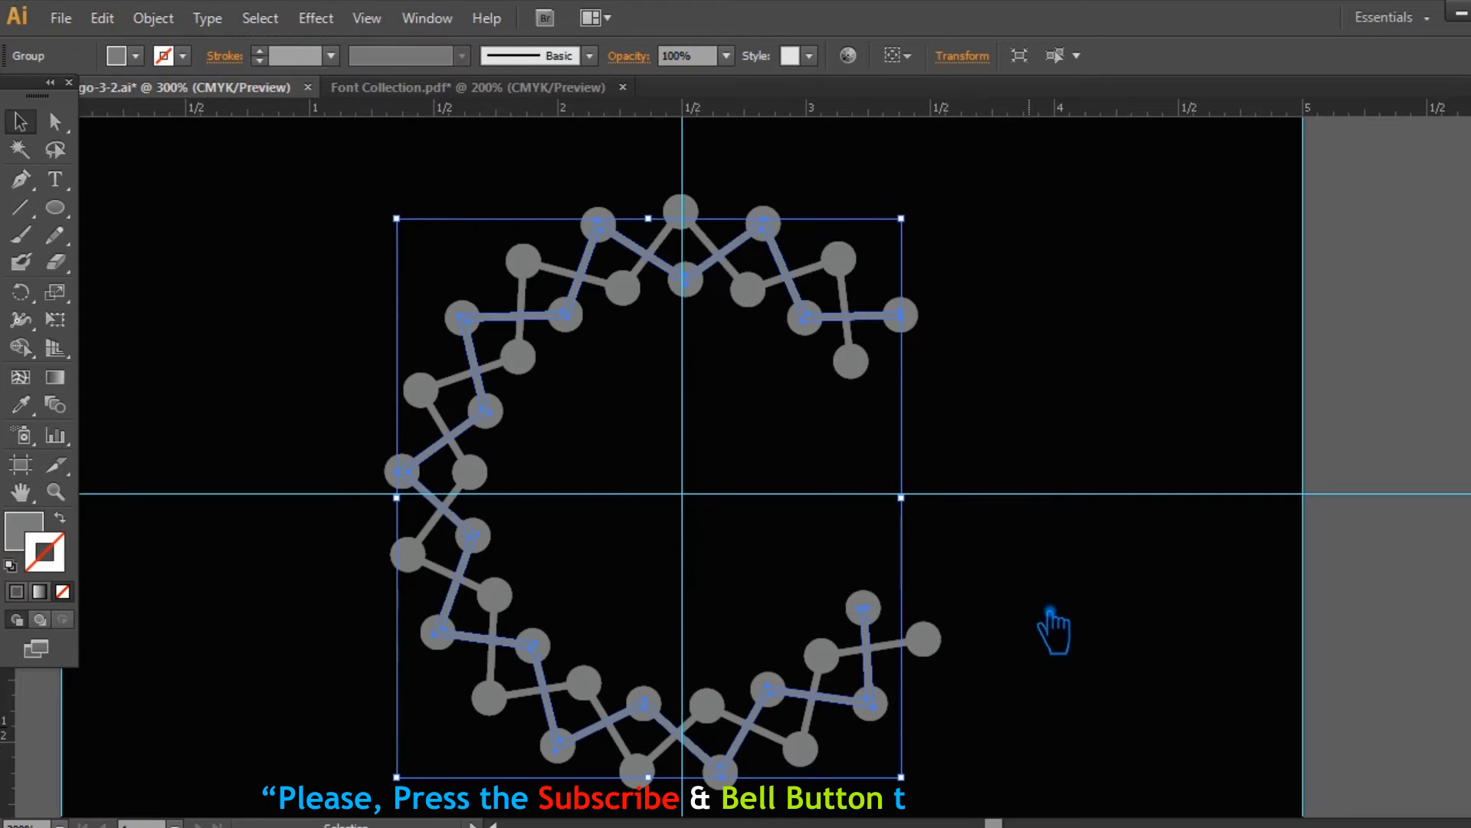
pyautogui.click(1055, 618)
pyautogui.click(826, 720)
pyautogui.click(872, 674)
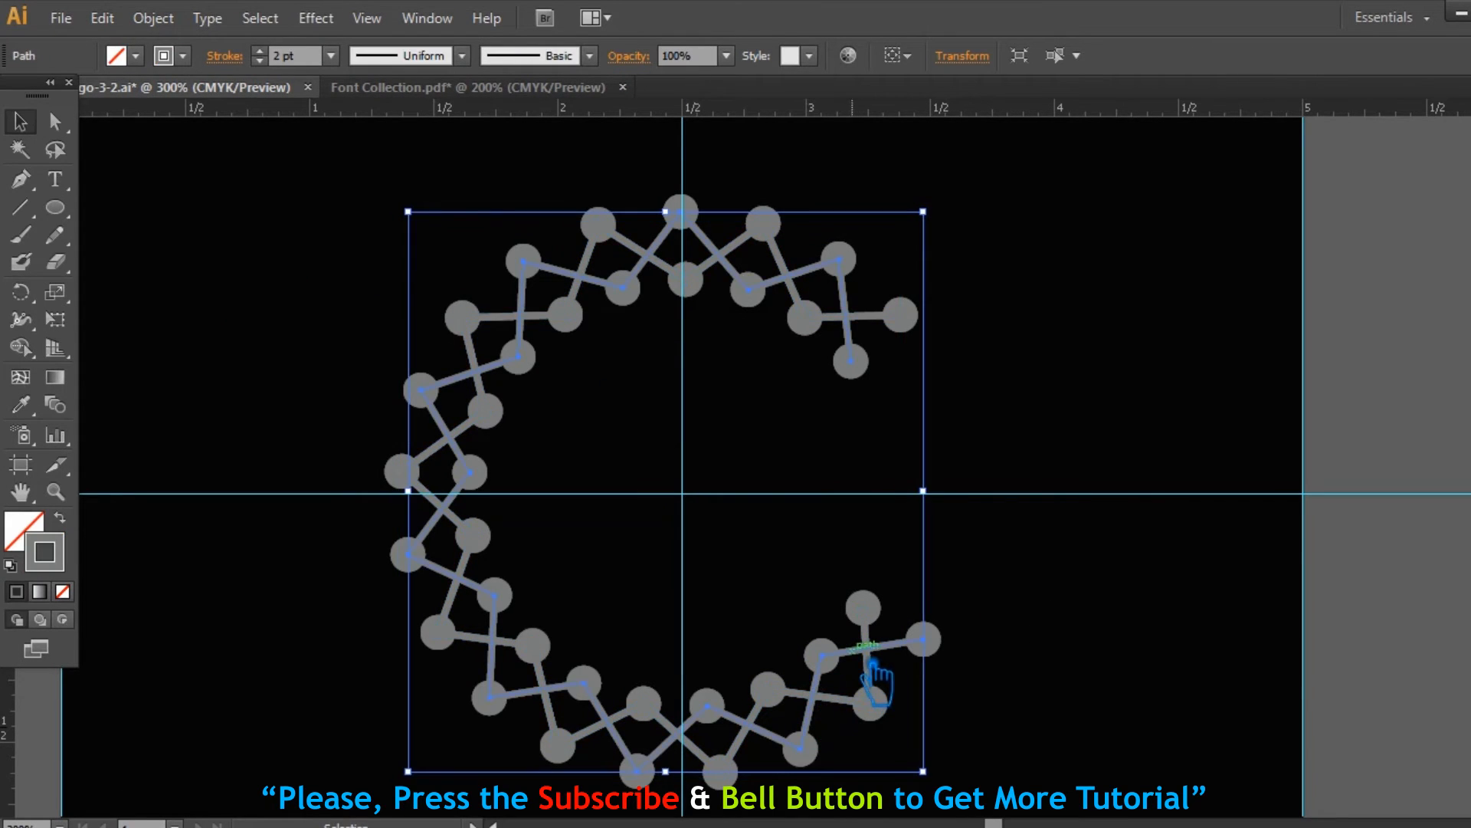
pyautogui.click(154, 19)
pyautogui.click(252, 266)
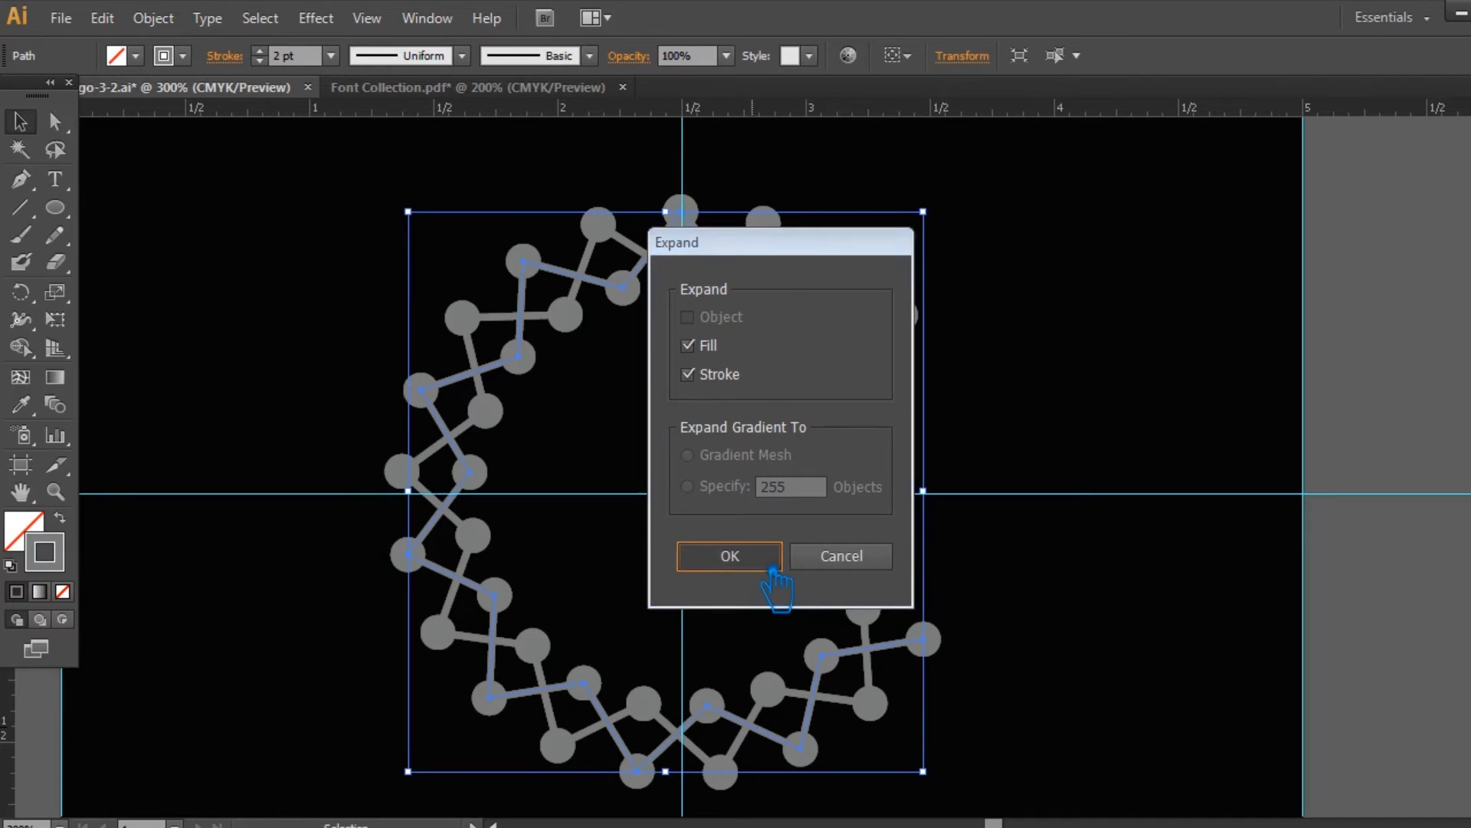
pyautogui.click(772, 568)
pyautogui.click(1103, 521)
# Try offsetting the expanded zigzag's path by 0.008 in with Miter joins and a miter limit of 2
pyautogui.click(648, 253)
pyautogui.click(153, 19)
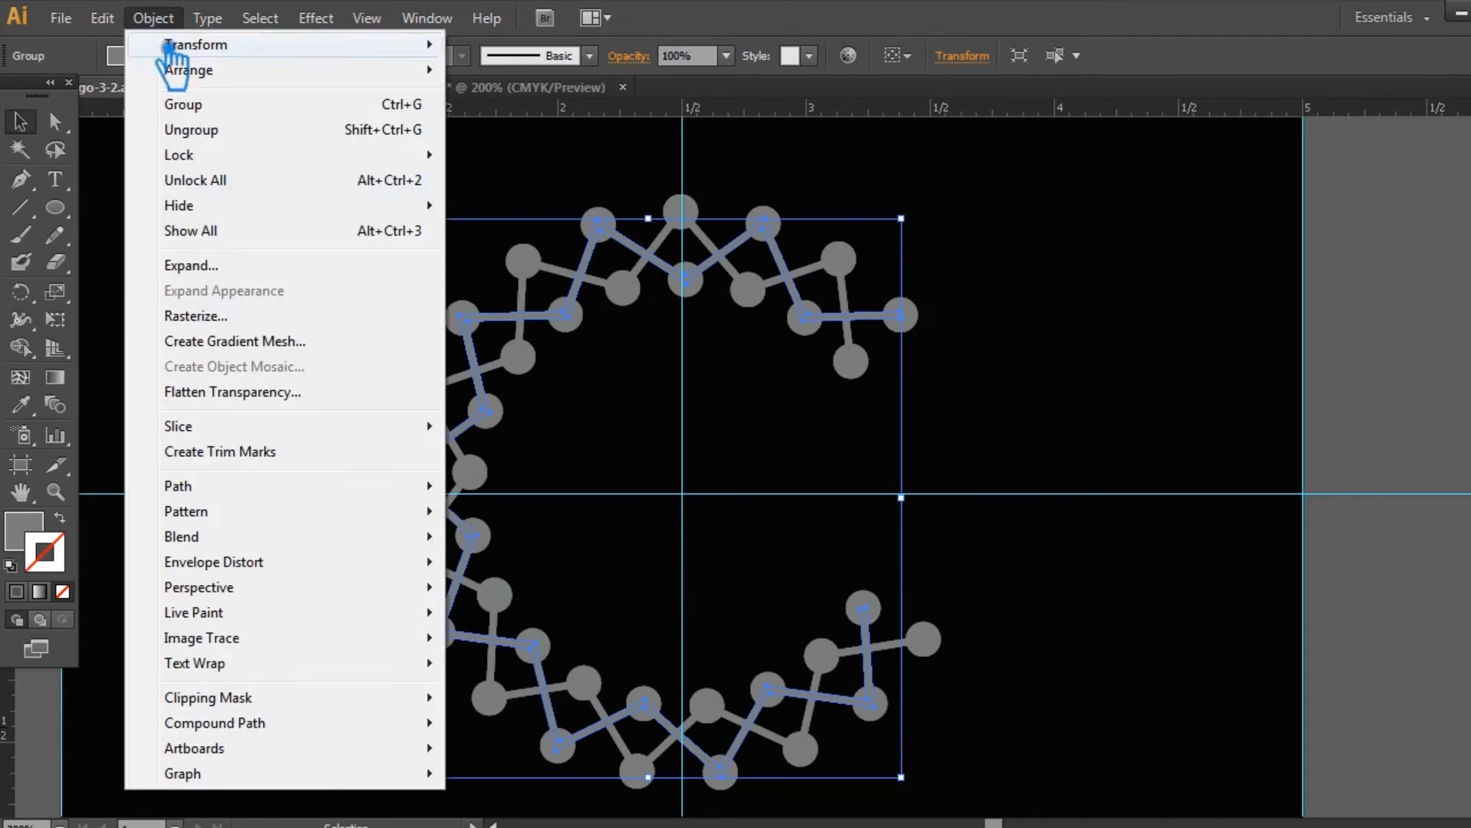
pyautogui.moveTo(222, 488)
pyautogui.click(544, 568)
pyautogui.click(973, 458)
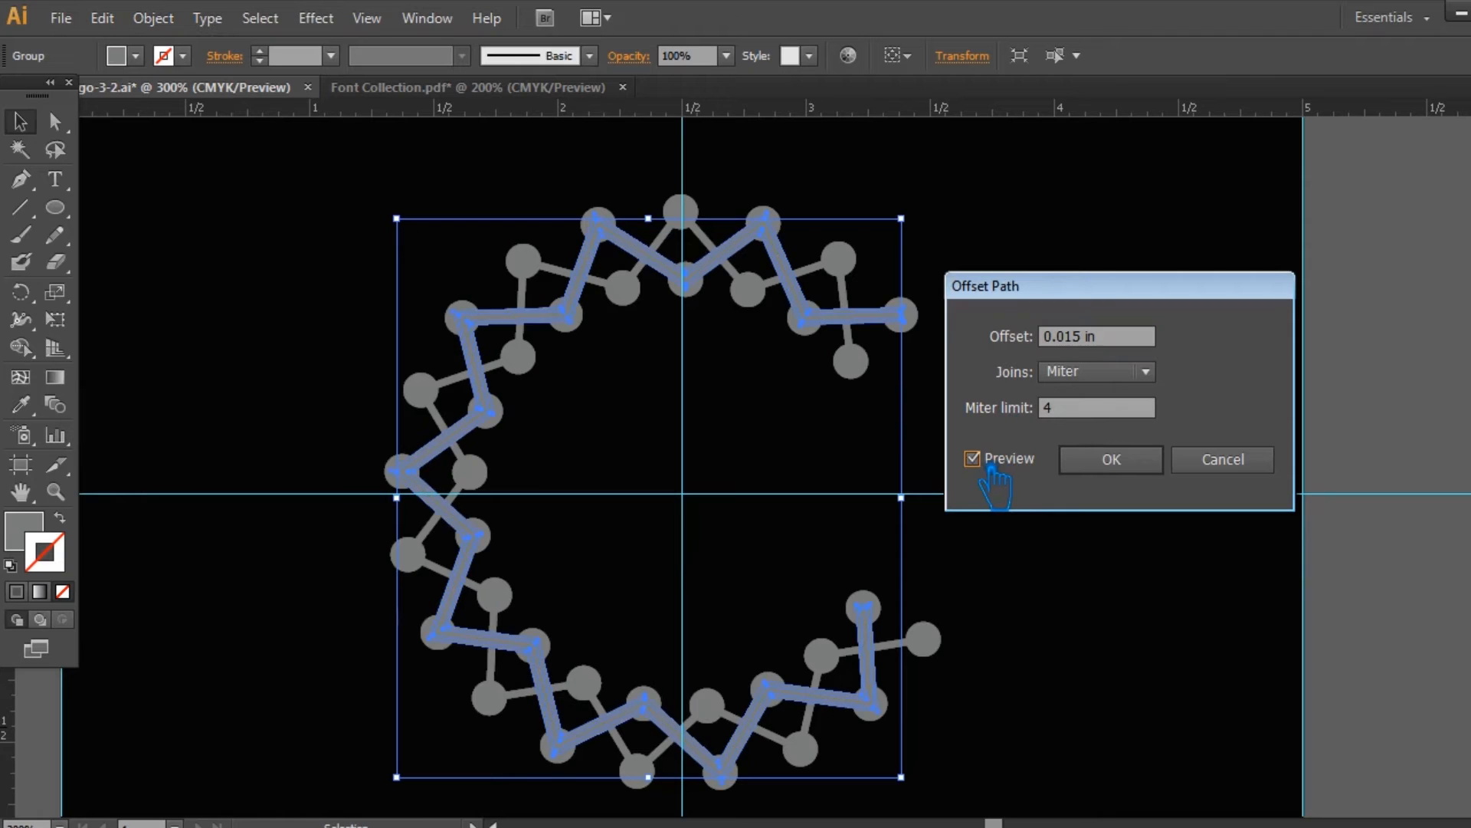
pyautogui.press('BackSpace')
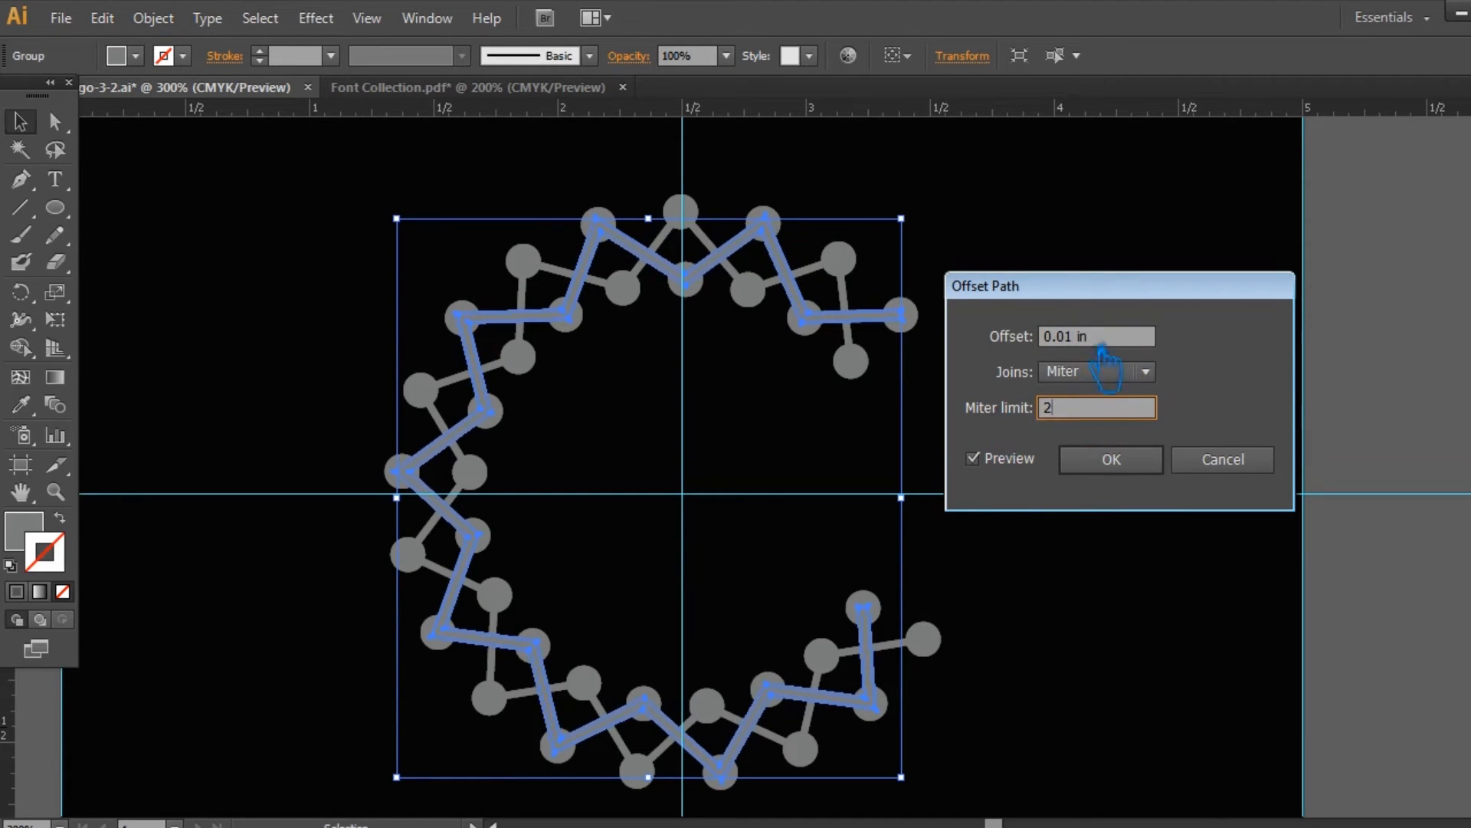
pyautogui.write('08')
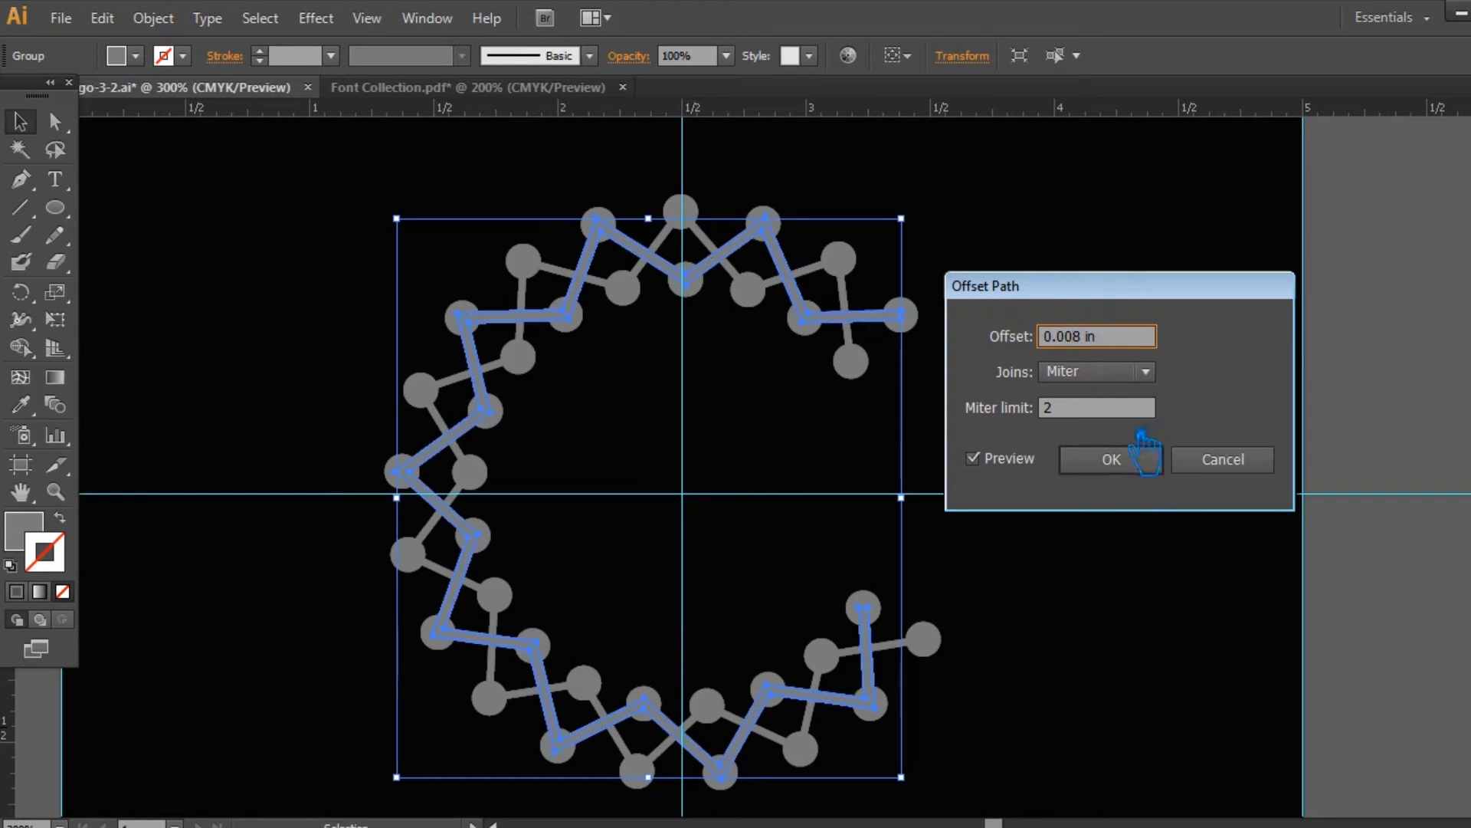
pyautogui.click(1142, 459)
pyautogui.click(1149, 490)
# Offset the expanded zigzag's path outward into a wider band using Miter joins and a miter limit of 2
pyautogui.click(523, 352)
pyautogui.hotkey('ctrl', '+')
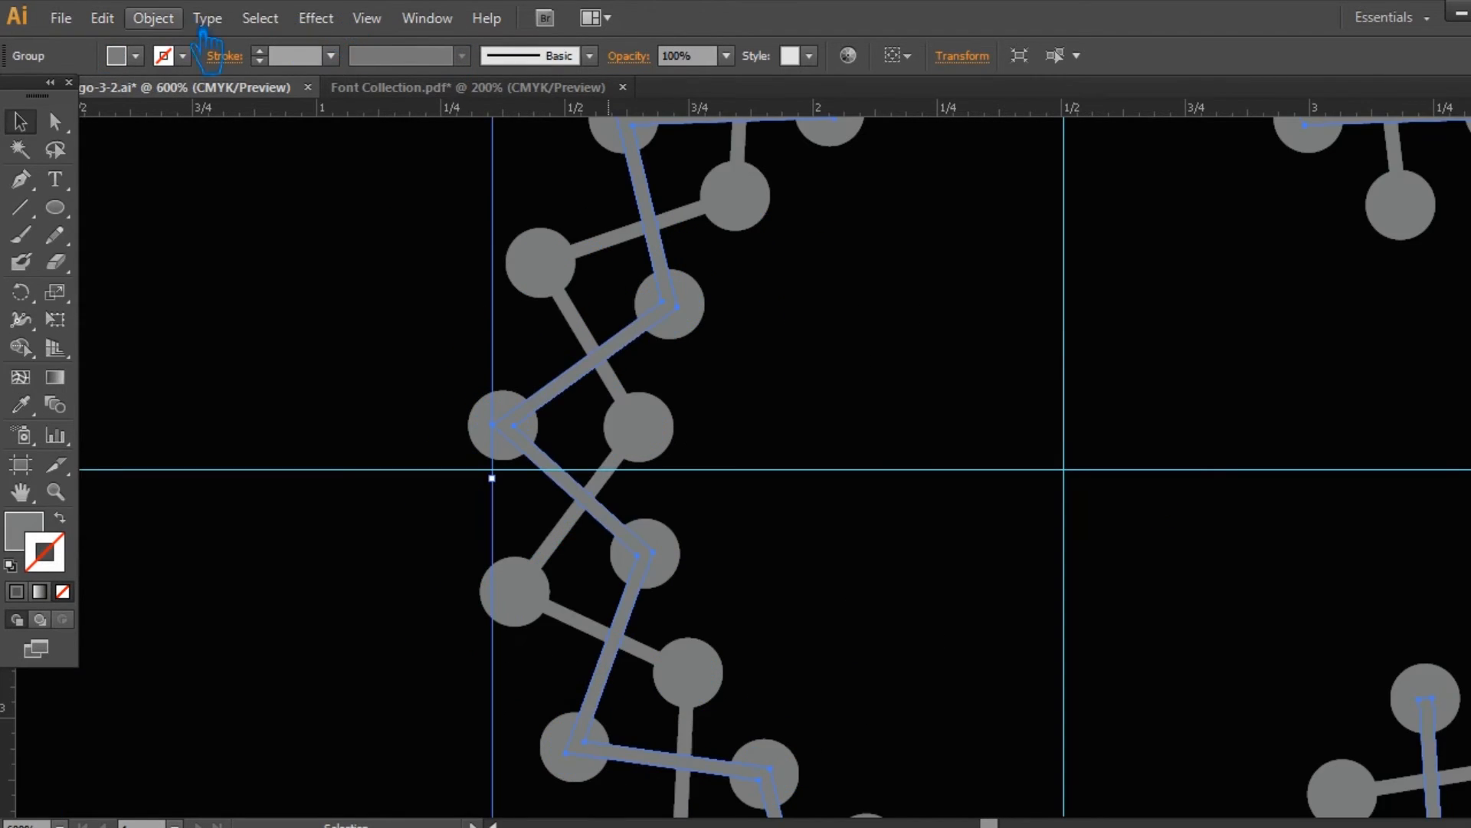
pyautogui.moveTo(210, 486)
pyautogui.click(491, 545)
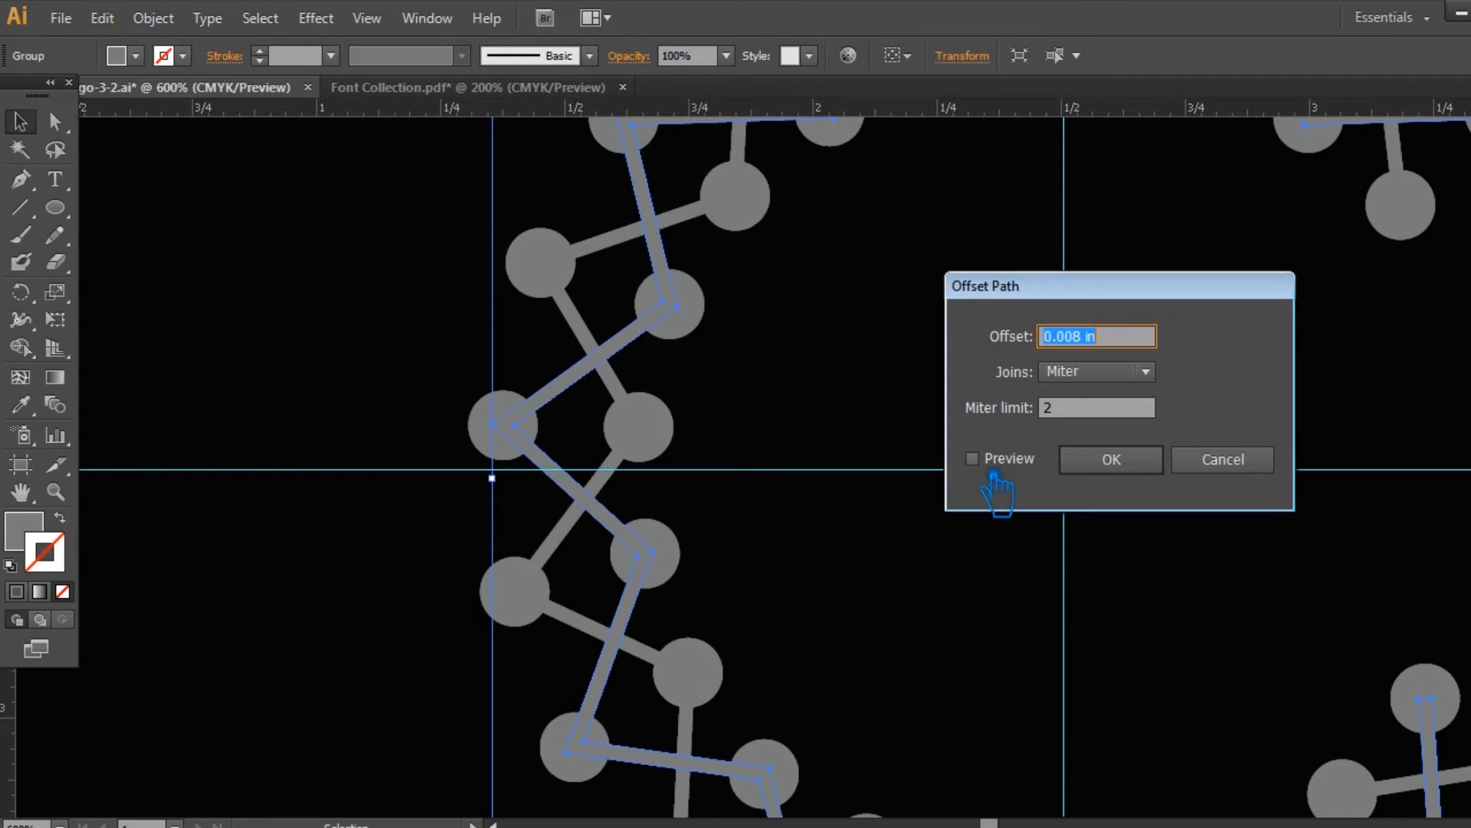
pyautogui.click(1004, 458)
pyautogui.write('1')
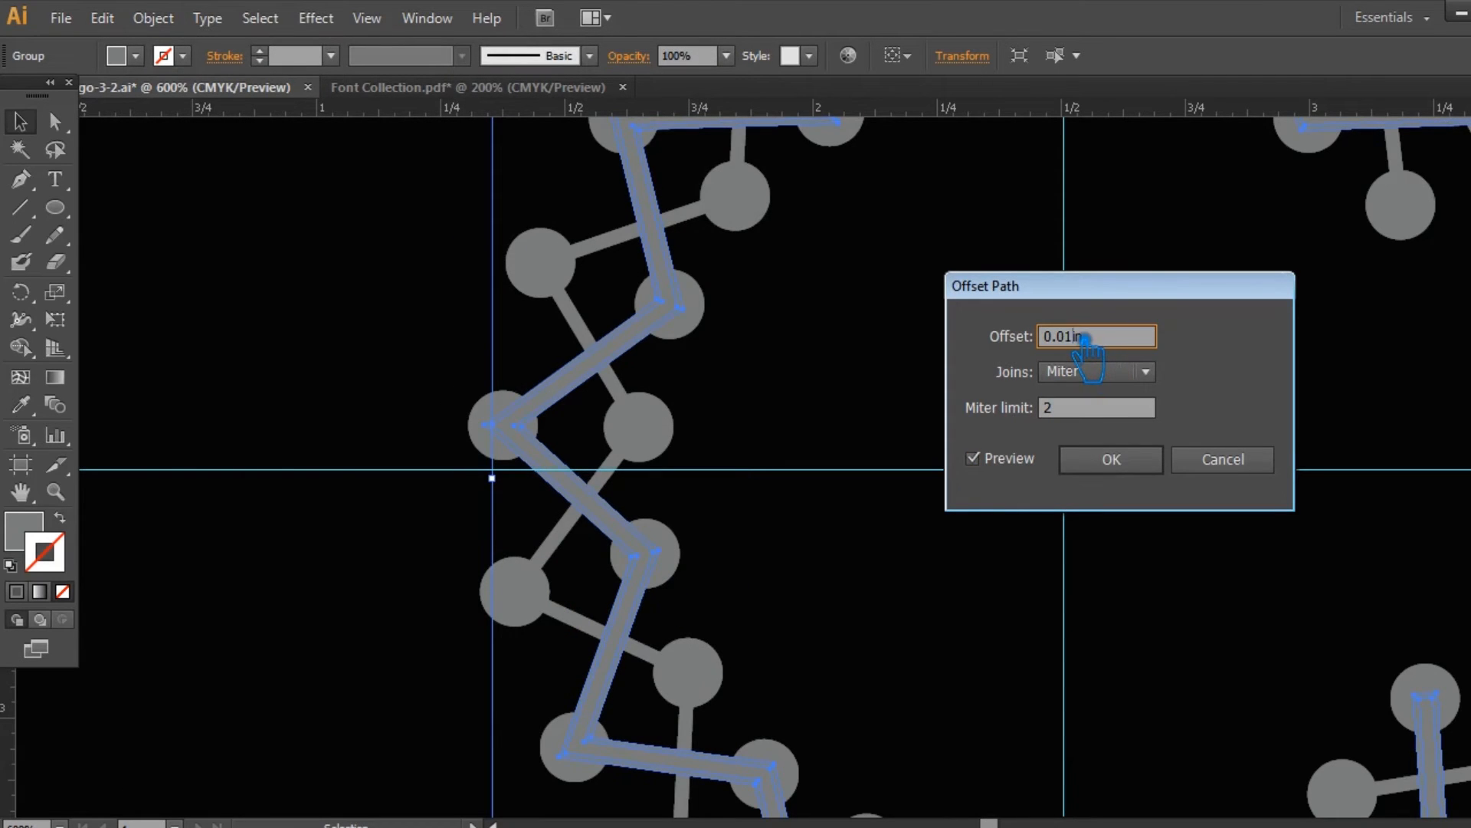
pyautogui.write('3')
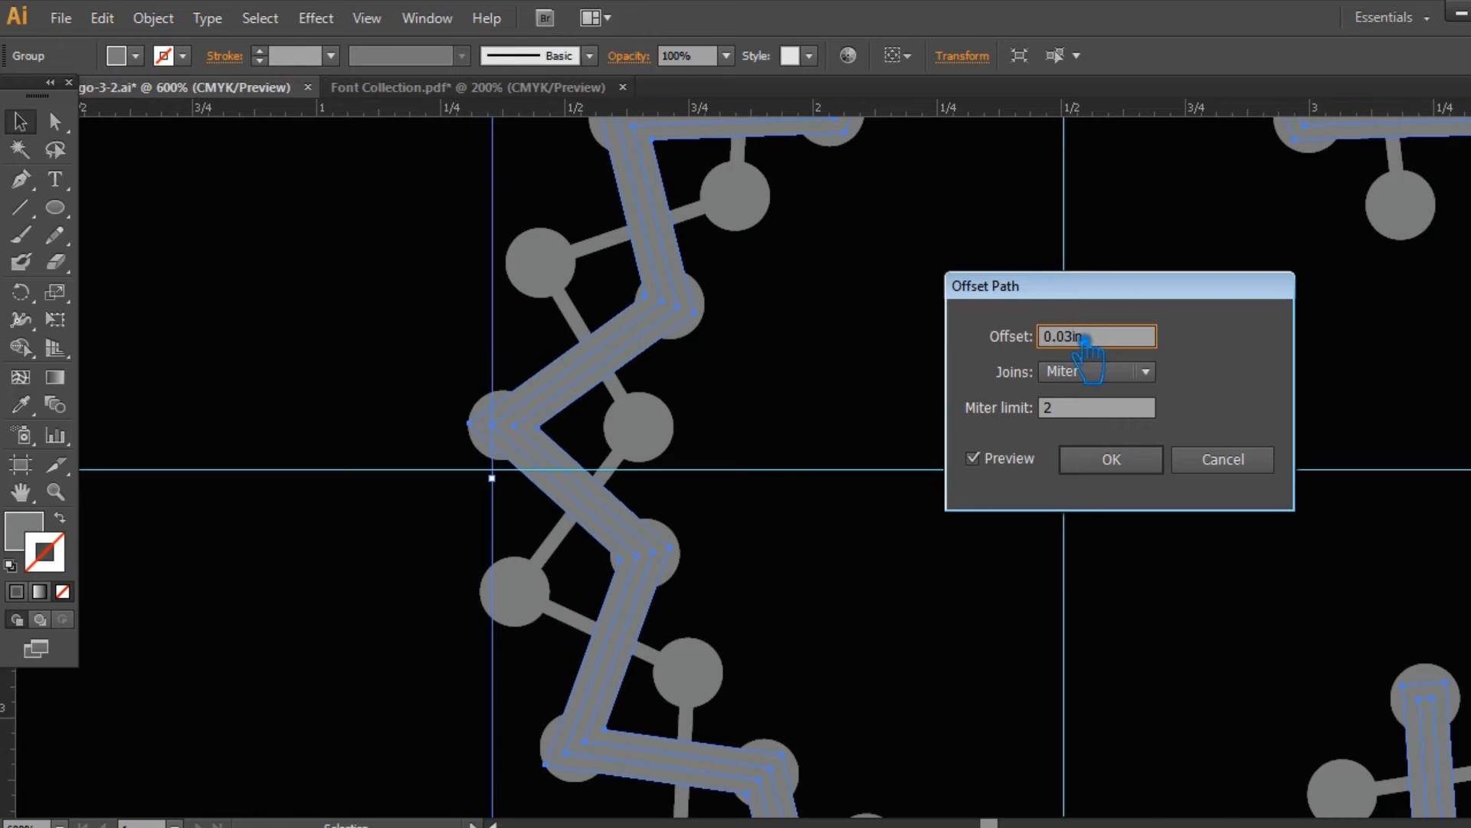
pyautogui.click(1117, 462)
pyautogui.click(596, 441)
pyautogui.hotkey('ctrl', 'a')
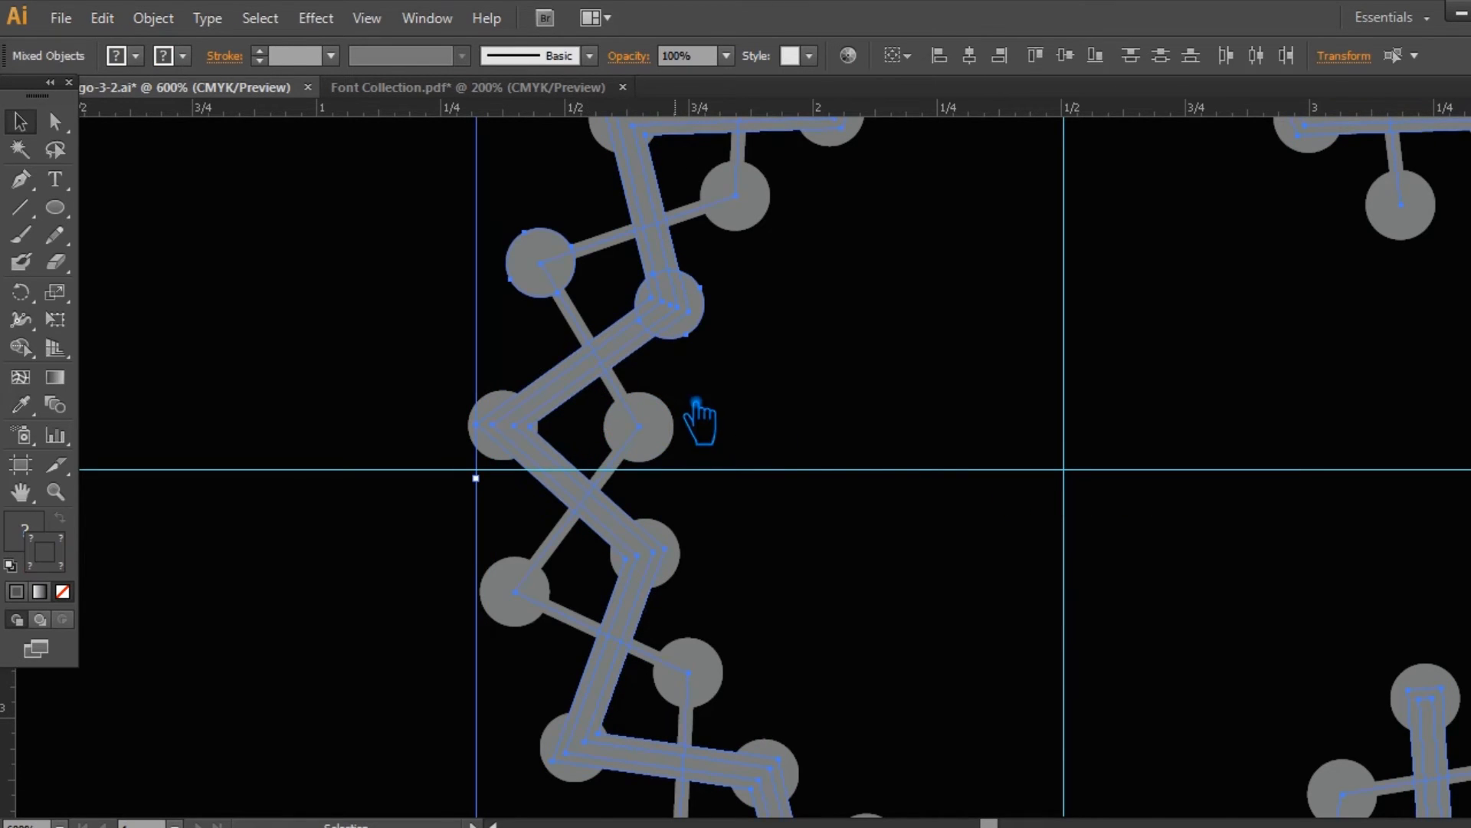
pyautogui.hotkey('ctrl', 'shift', 'F9')
pyautogui.click(1281, 591)
pyautogui.hotkey('ctrl', 'shift', 'F9')
pyautogui.hotkey('ctrl', 'z')
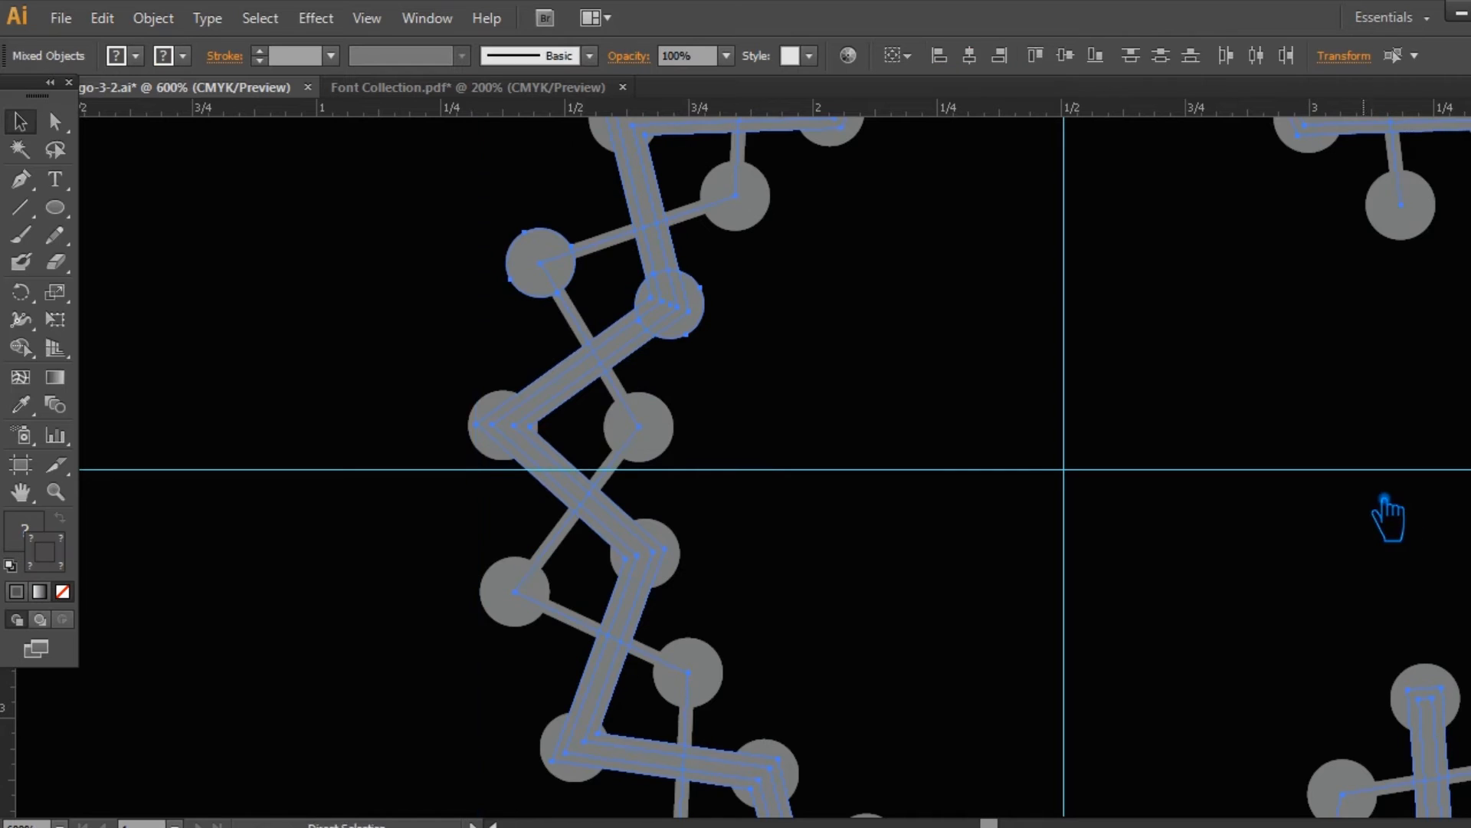
pyautogui.moveTo(1283, 517); pyautogui.dragTo(346, 313)
pyautogui.hotkey('ctrl', 'shift', 'F9')
pyautogui.click(1281, 591)
pyautogui.hotkey('ctrl', 'z')
# Expand the fill and stroke of the other, thinner zigzag line into a filled shape
pyautogui.click(1159, 346)
pyautogui.click(633, 261)
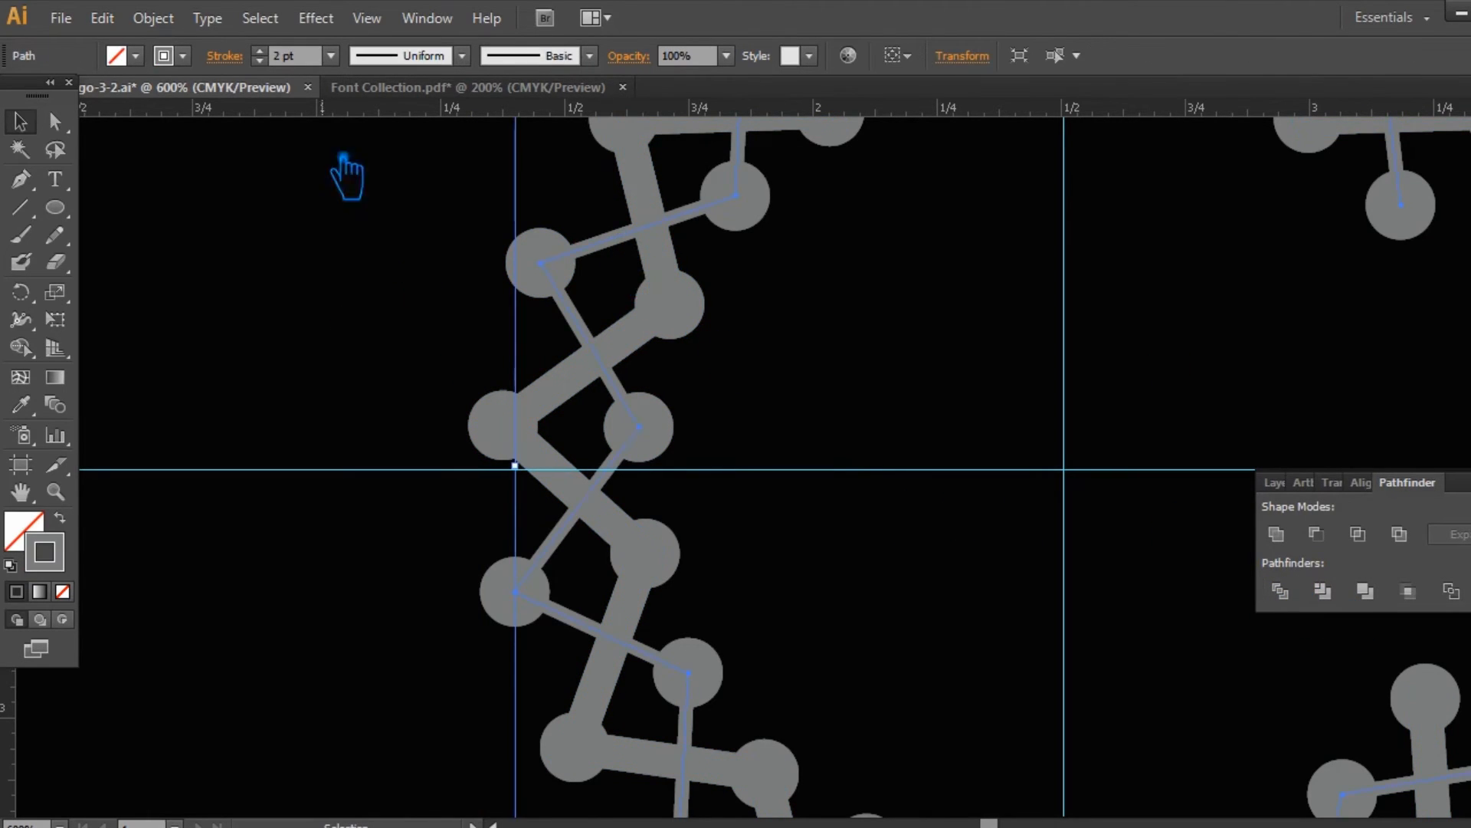
pyautogui.click(153, 17)
pyautogui.click(230, 265)
pyautogui.click(773, 569)
pyautogui.click(808, 527)
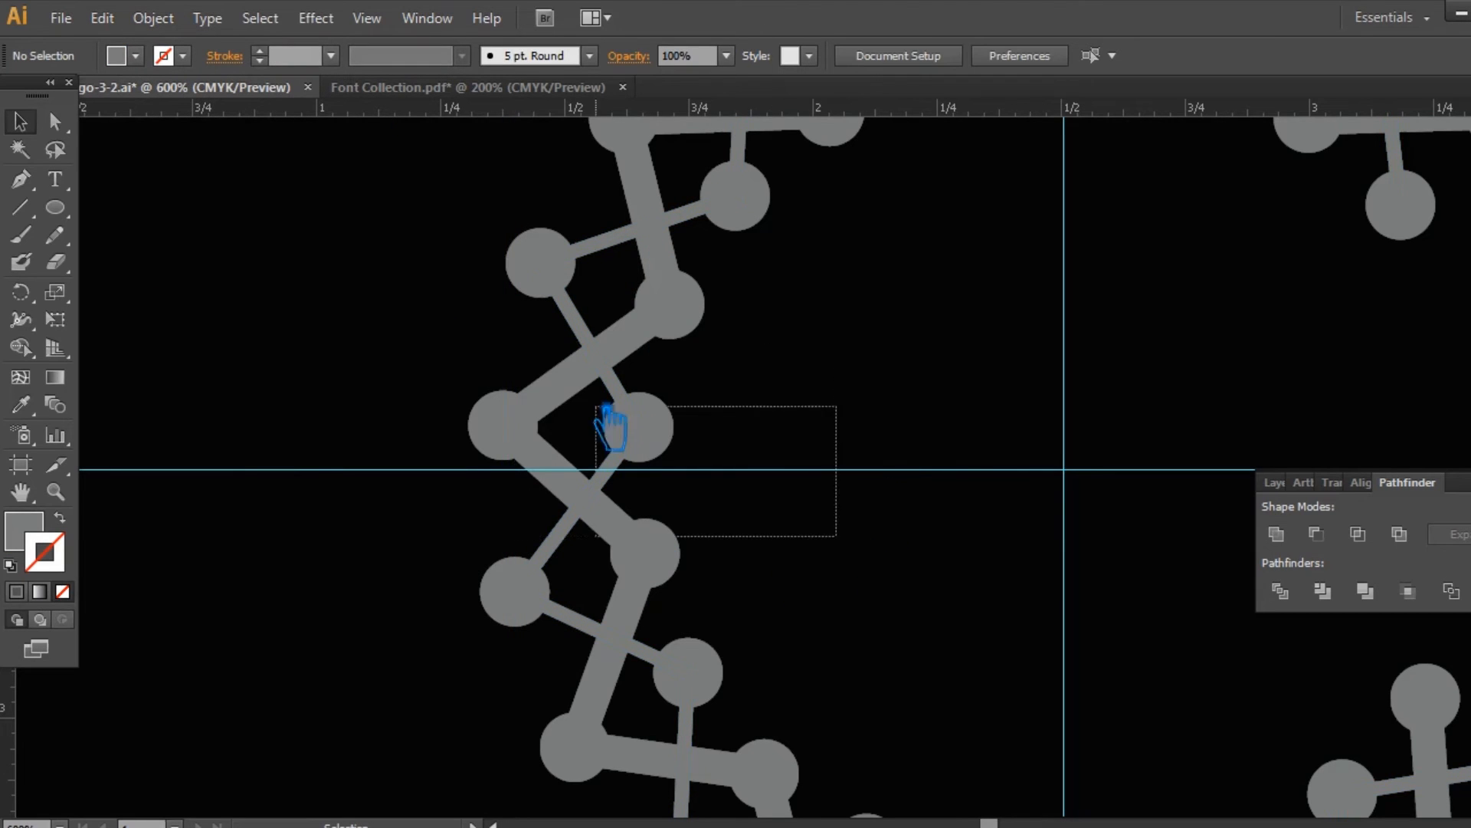
# Split the overlapping zigzags and circles into separate pieces with the Pathfinder's Divide, and save the file
pyautogui.moveTo(651, 360); pyautogui.dragTo(535, 337)
pyautogui.click(1281, 591)
pyautogui.hotkey('ctrl', 'shift', 'F9')
pyautogui.click(1303, 380)
pyautogui.hotkey('ctrl', 's')
# Delete the surplus offset-band pieces beside the line crossing just above the horizontal guide on the C's left side
pyautogui.rightClick(644, 328)
pyautogui.click(675, 332)
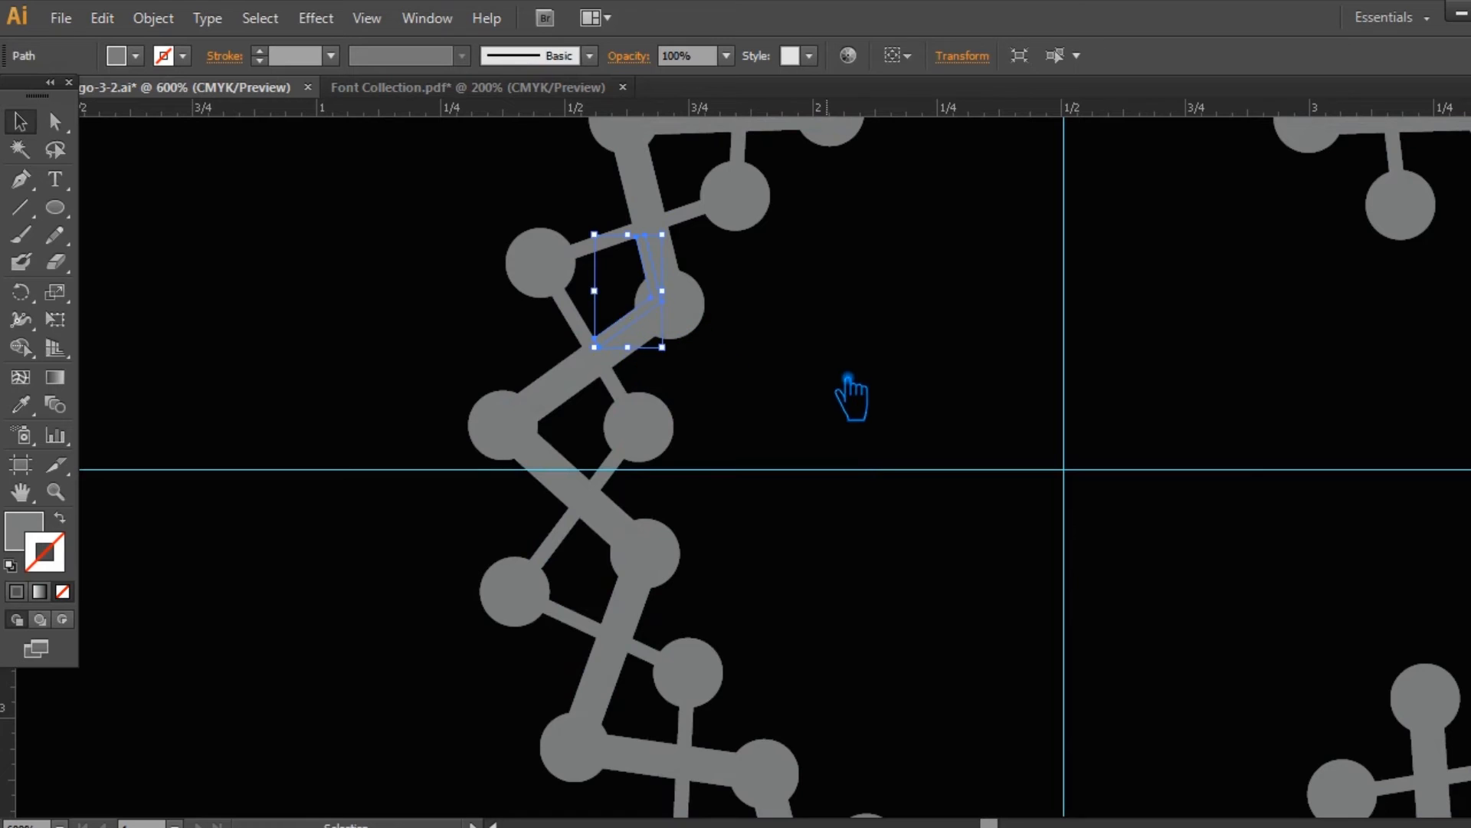
pyautogui.click(575, 380)
pyautogui.press('Delete')
pyautogui.click(499, 457)
pyautogui.click(680, 421)
pyautogui.click(578, 397)
pyautogui.press('Delete')
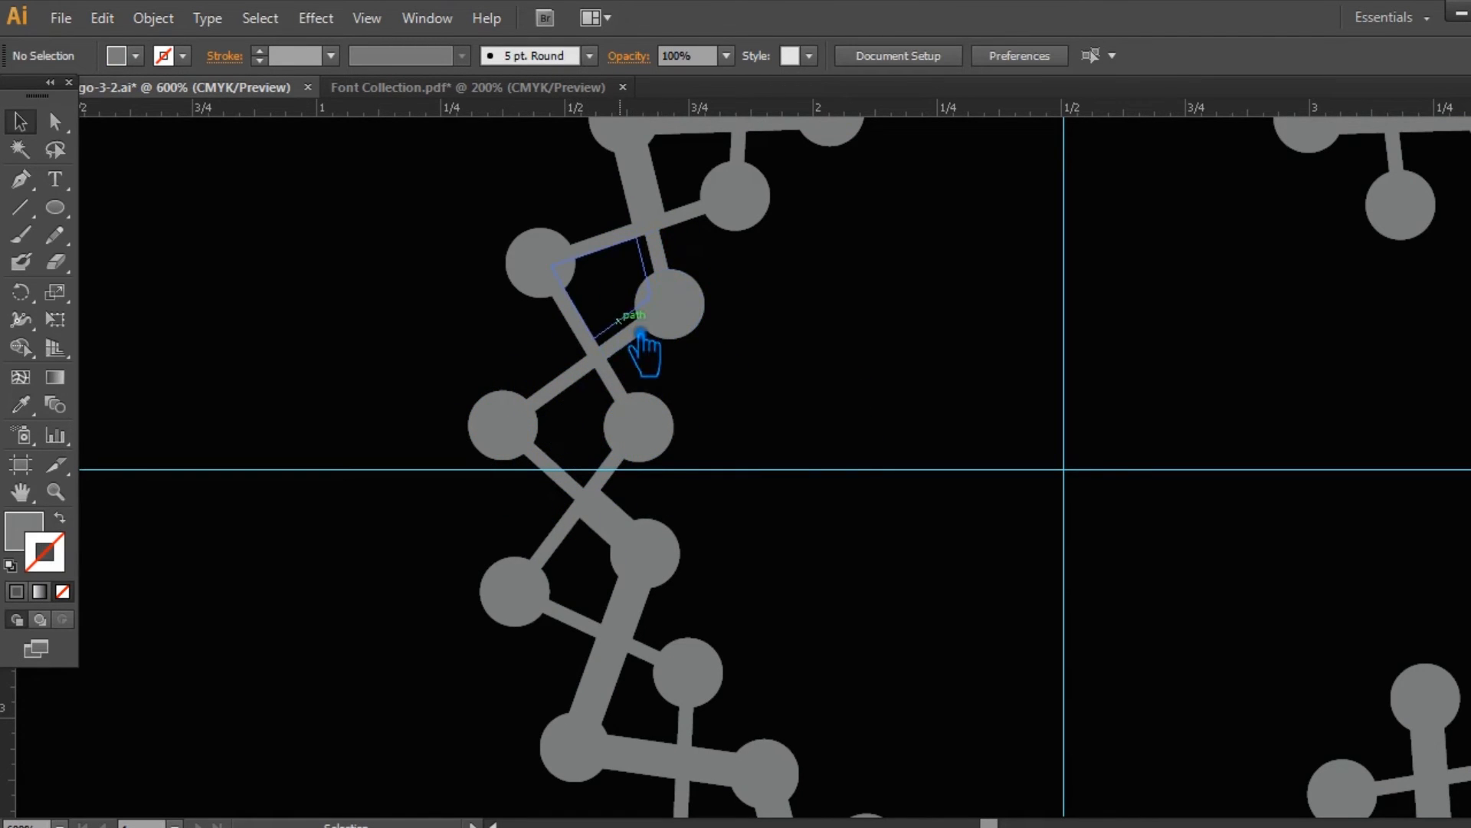
# Delete the remaining offset-band pieces and the centre squares at the first two crossings above the horizontal guide
pyautogui.scroll(3, 766, 314)
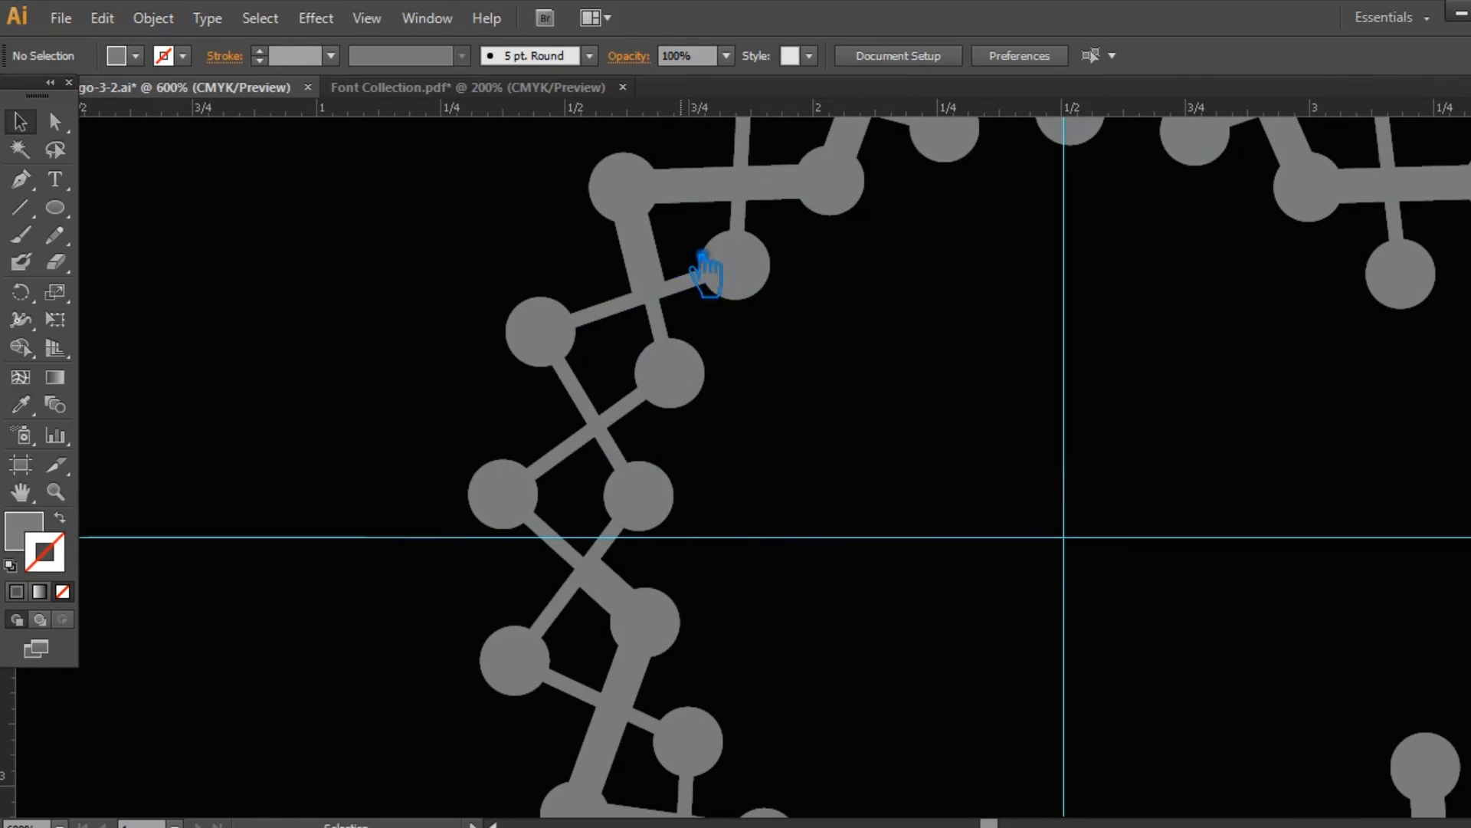
pyautogui.click(650, 290)
pyautogui.click(702, 321)
pyautogui.click(654, 312)
pyautogui.click(642, 438)
pyautogui.click(600, 420)
pyautogui.click(613, 389)
pyautogui.click(597, 425)
pyautogui.press('Delete')
pyautogui.click(653, 293)
pyautogui.press('Delete')
# Delete the offset-band pieces and the centre square at the third crossing above the horizontal guide
pyautogui.click(757, 171)
pyautogui.press('Delete')
pyautogui.click(764, 194)
pyautogui.press('Delete')
pyautogui.click(740, 185)
pyautogui.press('Delete')
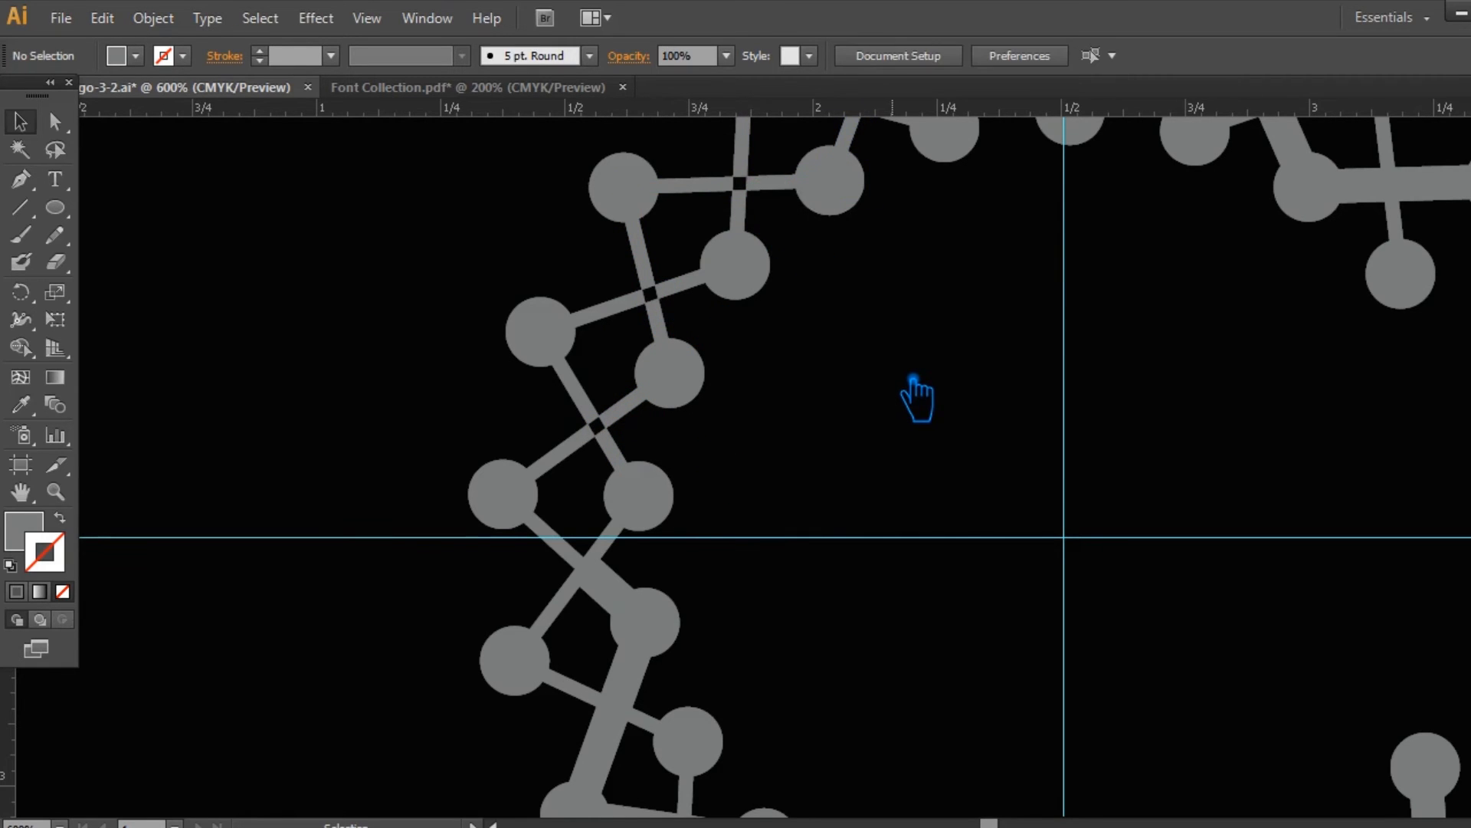
# Delete the offset-band pieces and the centre square at the first crossing below the horizontal guide
pyautogui.scroll(-1, 891, 383)
pyautogui.click(624, 536)
pyautogui.press('Delete')
pyautogui.click(604, 554)
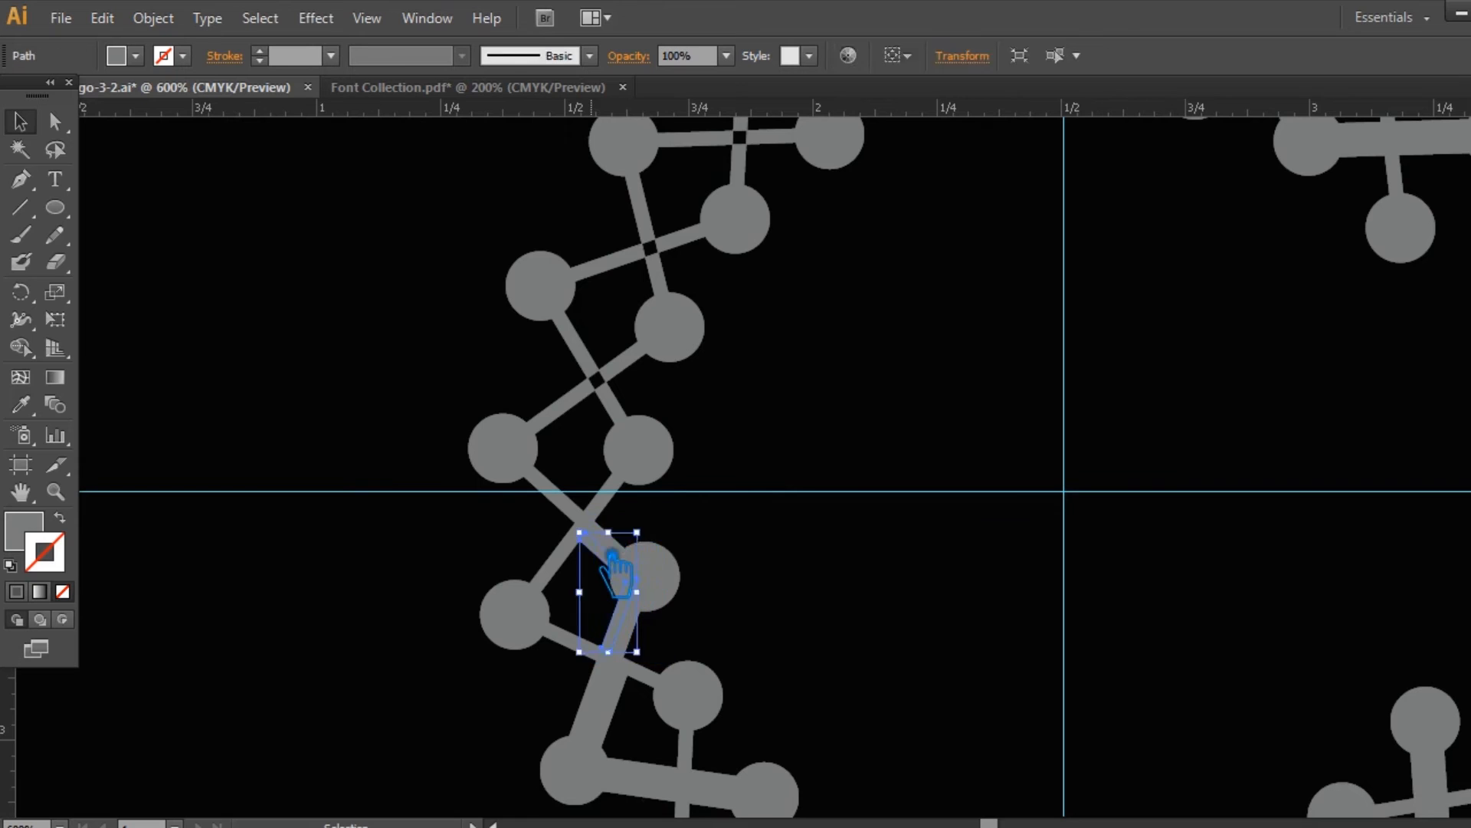
pyautogui.press('Delete')
pyautogui.click(586, 523)
pyautogui.press('Delete')
# Delete the offset-band pieces and the centre square at the second crossing below the horizontal guide
pyautogui.scroll(-2, 664, 546)
pyautogui.click(611, 612)
pyautogui.press('Delete')
pyautogui.click(646, 628)
pyautogui.press('Delete')
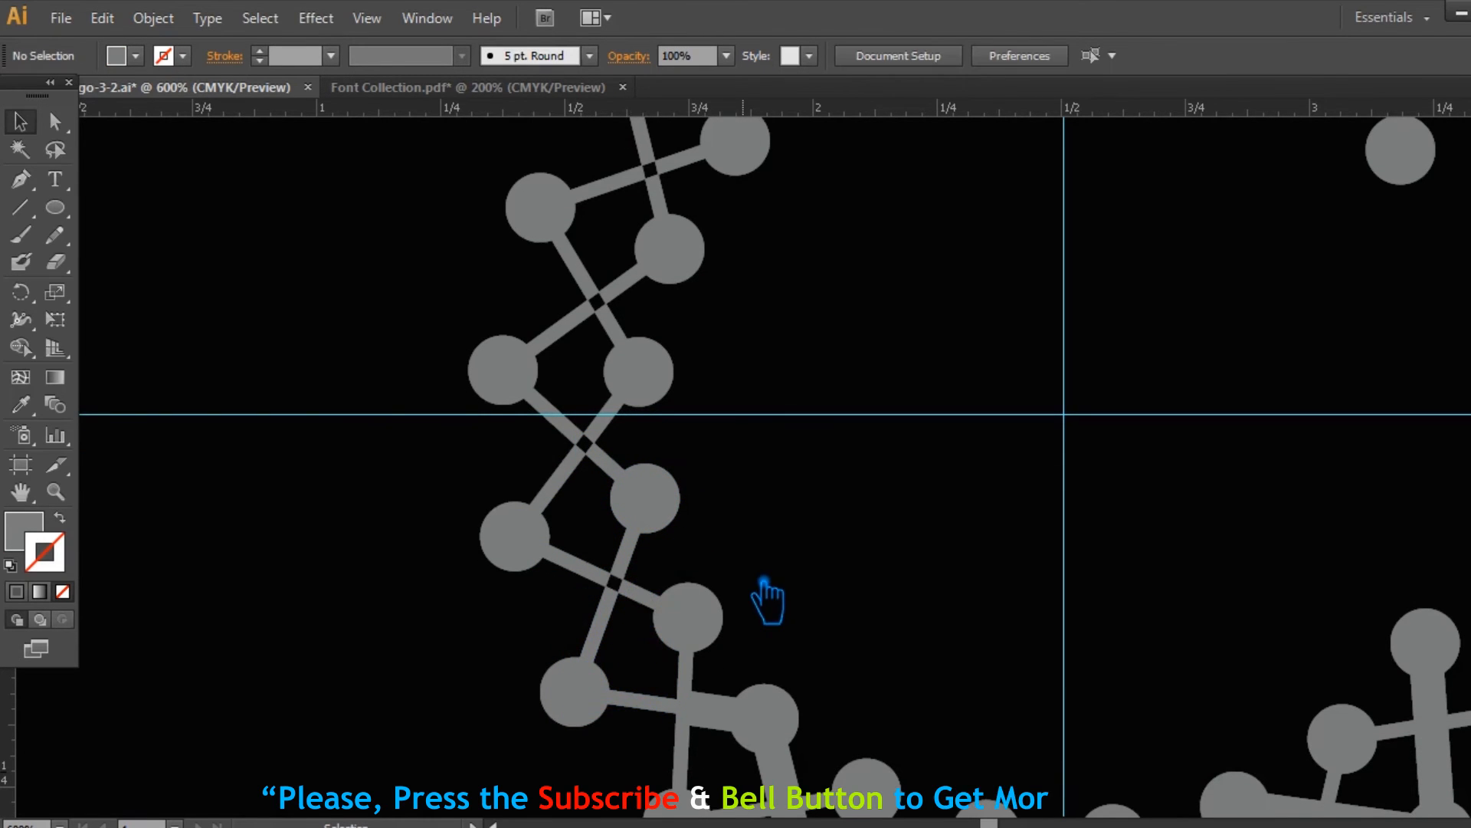
# Delete the offset-band pieces and the centre square at the third crossing below the horizontal guide
pyautogui.scroll(-3, 765, 599)
pyautogui.scroll(-1, 764, 584)
pyautogui.click(720, 536)
pyautogui.press('Delete')
pyautogui.click(715, 558)
pyautogui.press('Delete')
pyautogui.click(687, 544)
pyautogui.press('Delete')
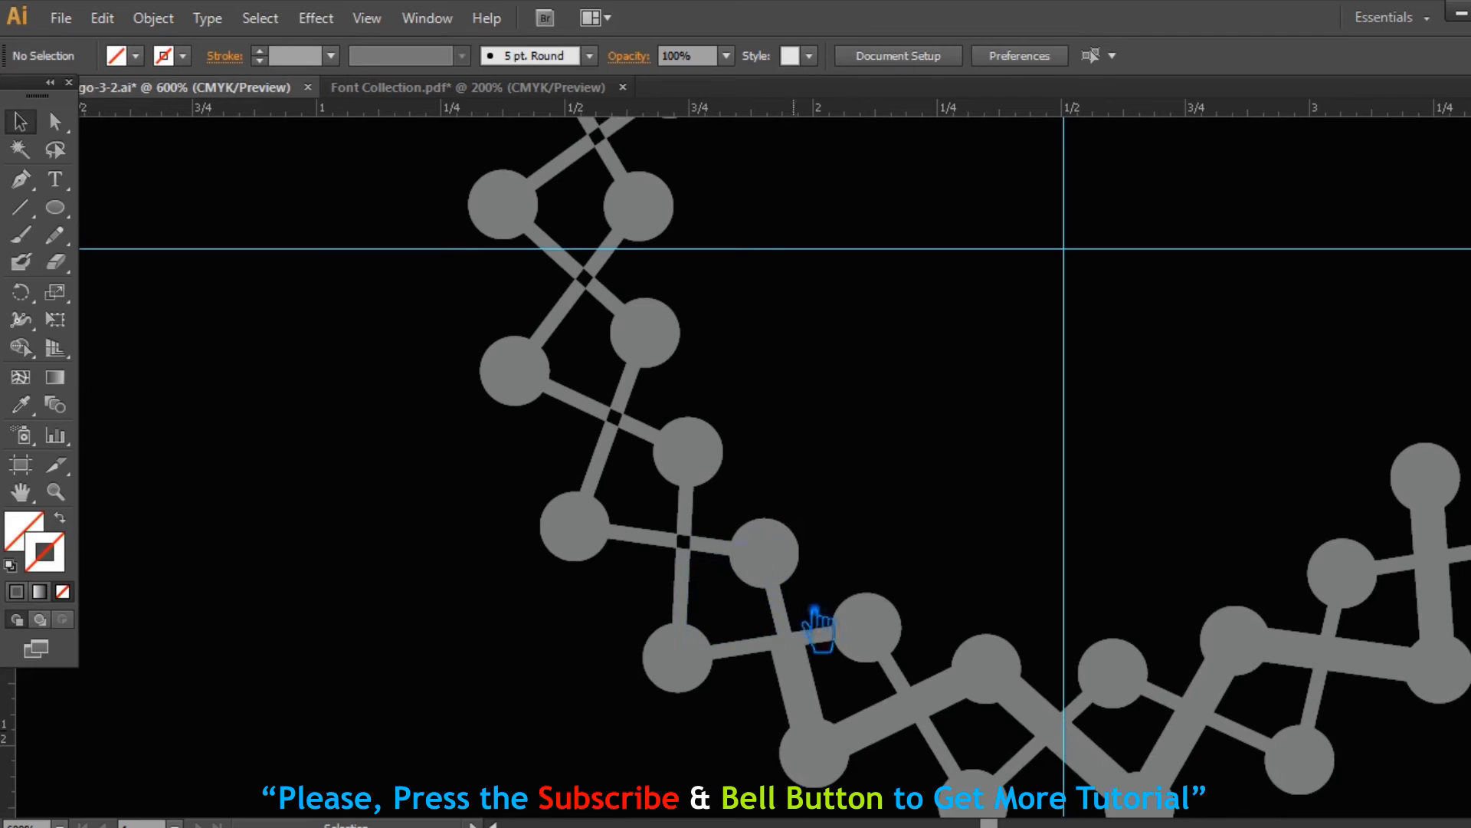
# Delete the offset-band pieces along the lower arc from the fourth crossing below the horizontal guide to the vertical guide
pyautogui.click(805, 666)
pyautogui.click(815, 699)
pyautogui.press('Delete')
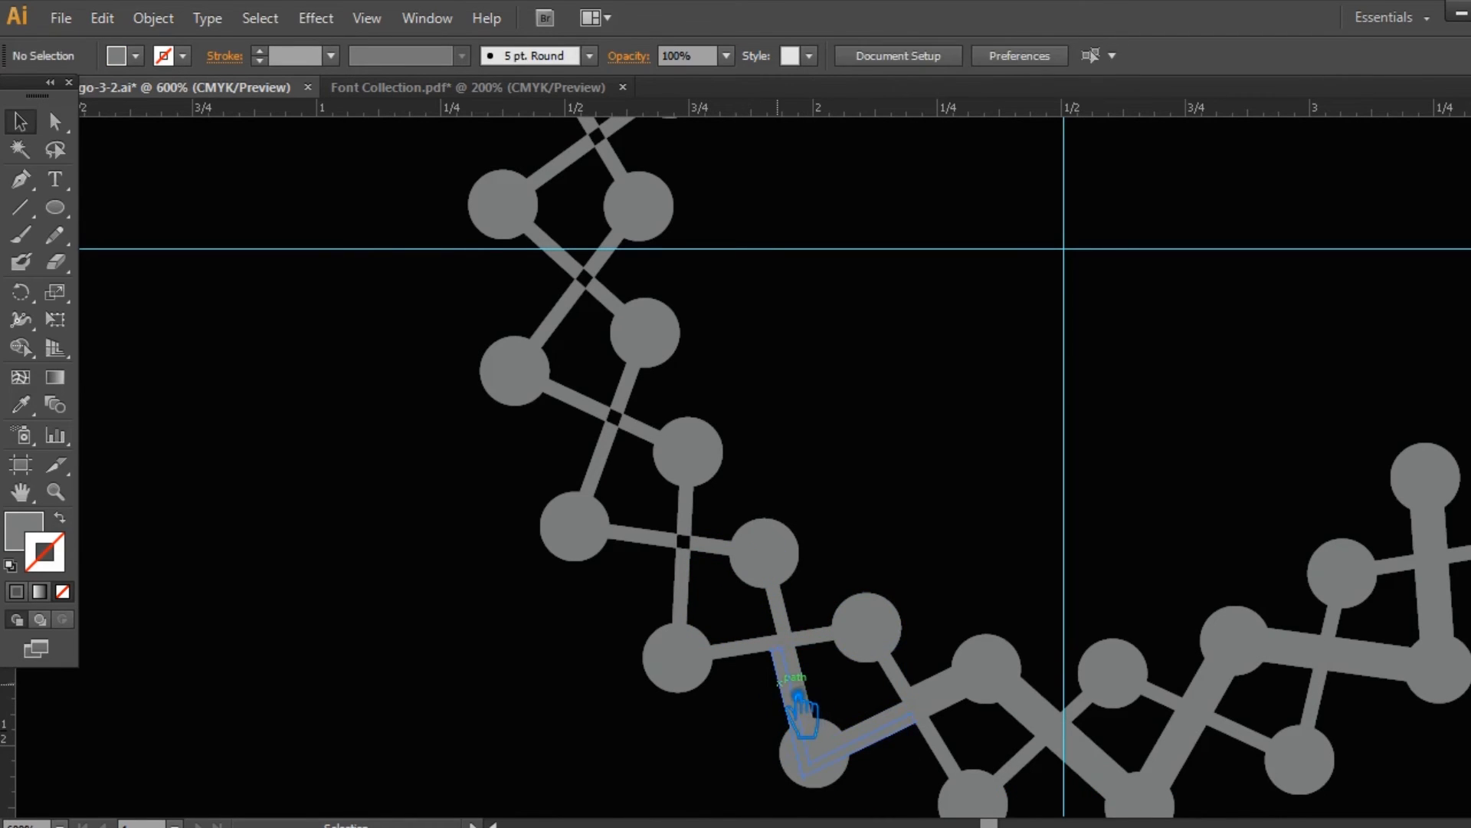
pyautogui.press('/')
pyautogui.click(968, 711)
pyautogui.click(945, 679)
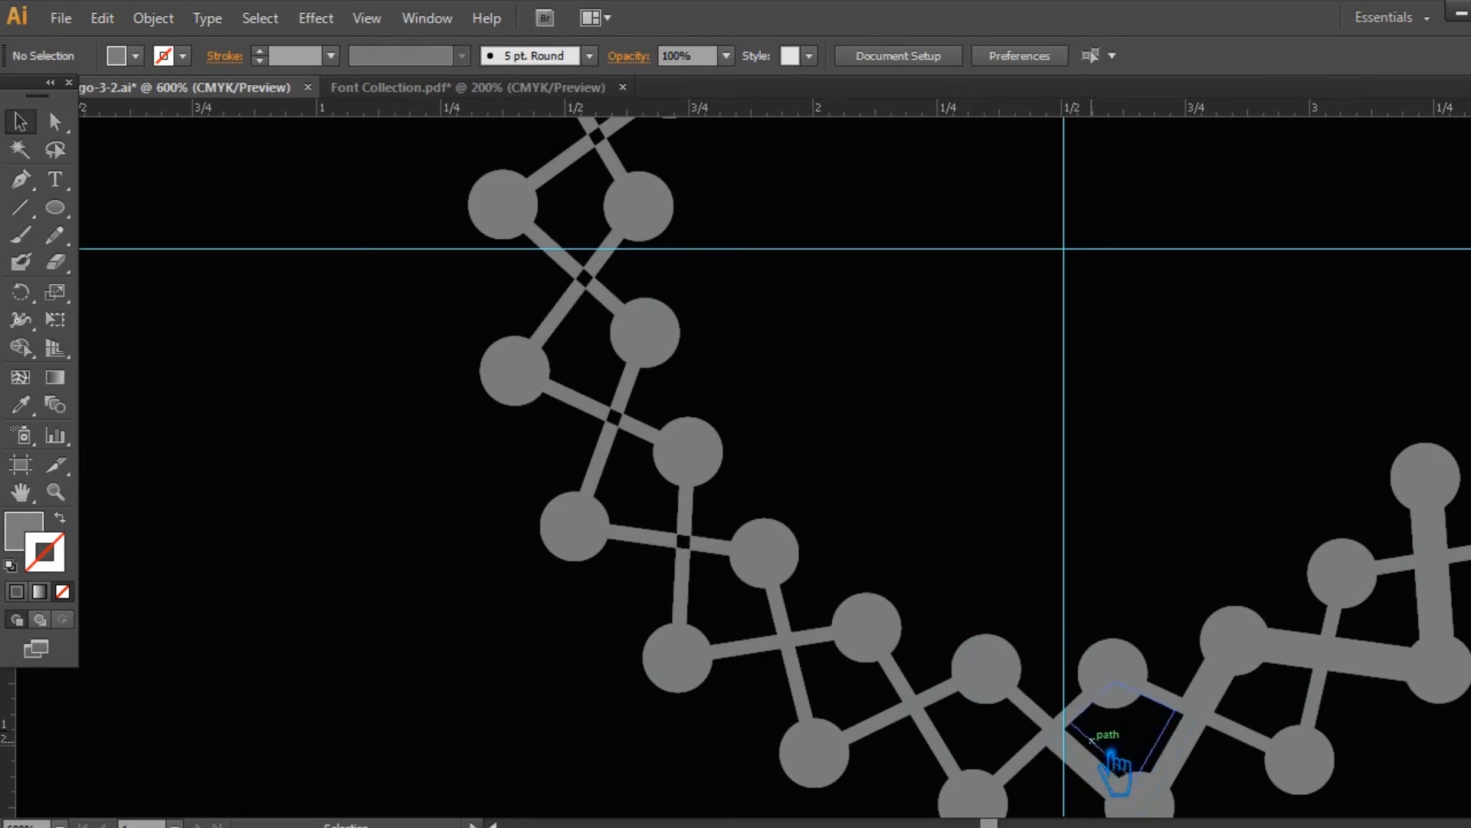
pyautogui.press('/')
# Delete the remaining offset-band pieces on the lower arc beyond the vertical guide, out to the C's lower end
pyautogui.scroll(-1, 1317, 589)
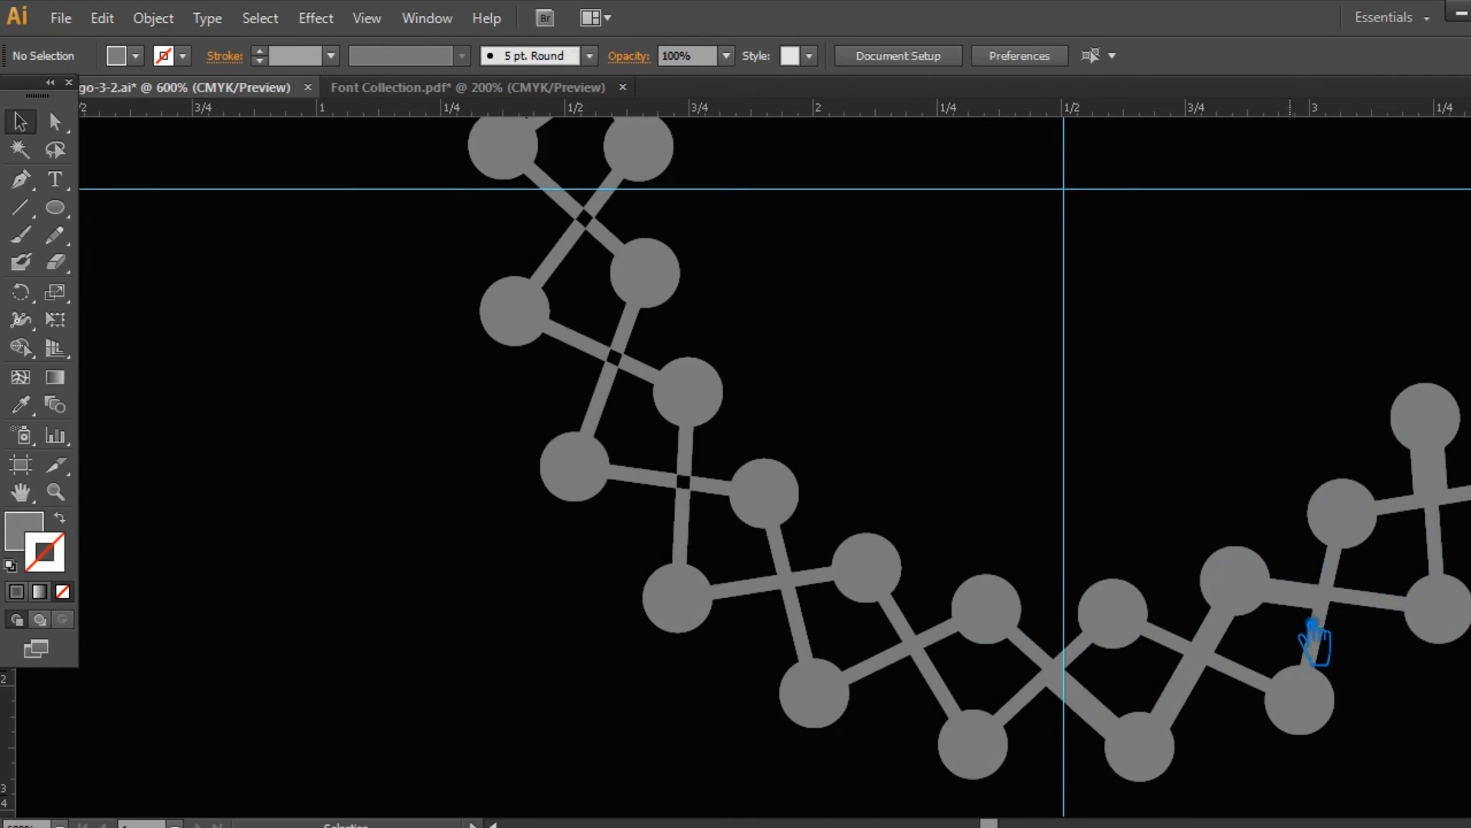
pyautogui.click(1225, 635)
pyautogui.press('Delete')
pyautogui.click(1193, 692)
pyautogui.press('Delete')
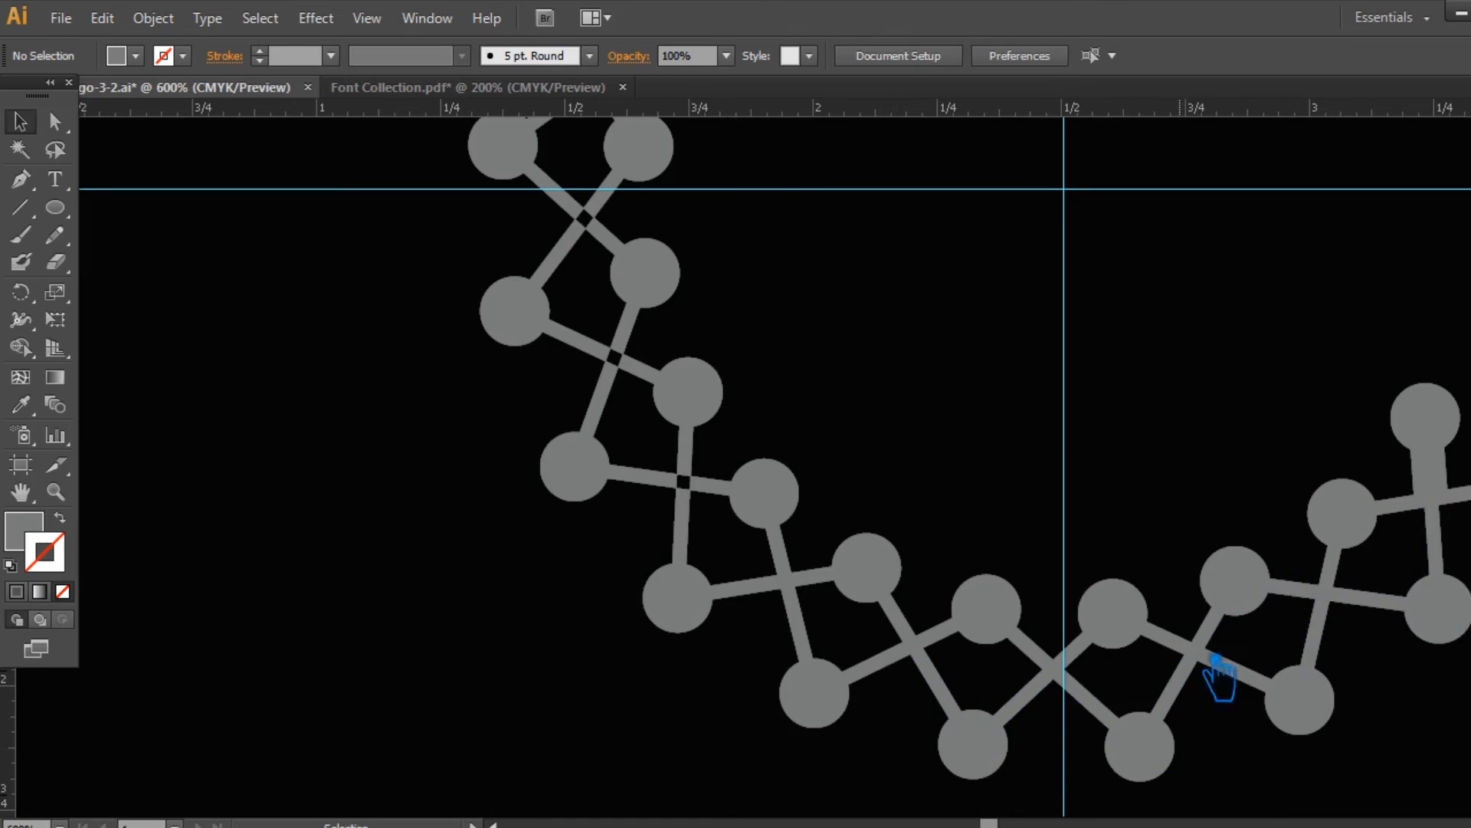
# Save the file and delete the centre squares at the remaining lower-arc crossings
pyautogui.moveTo(1412, 605); pyautogui.dragTo(1109, 610)
pyautogui.hotkey('ctrl', 's')
pyautogui.click(484, 585)
pyautogui.press('Delete')
pyautogui.click(610, 650)
pyautogui.press('Delete')
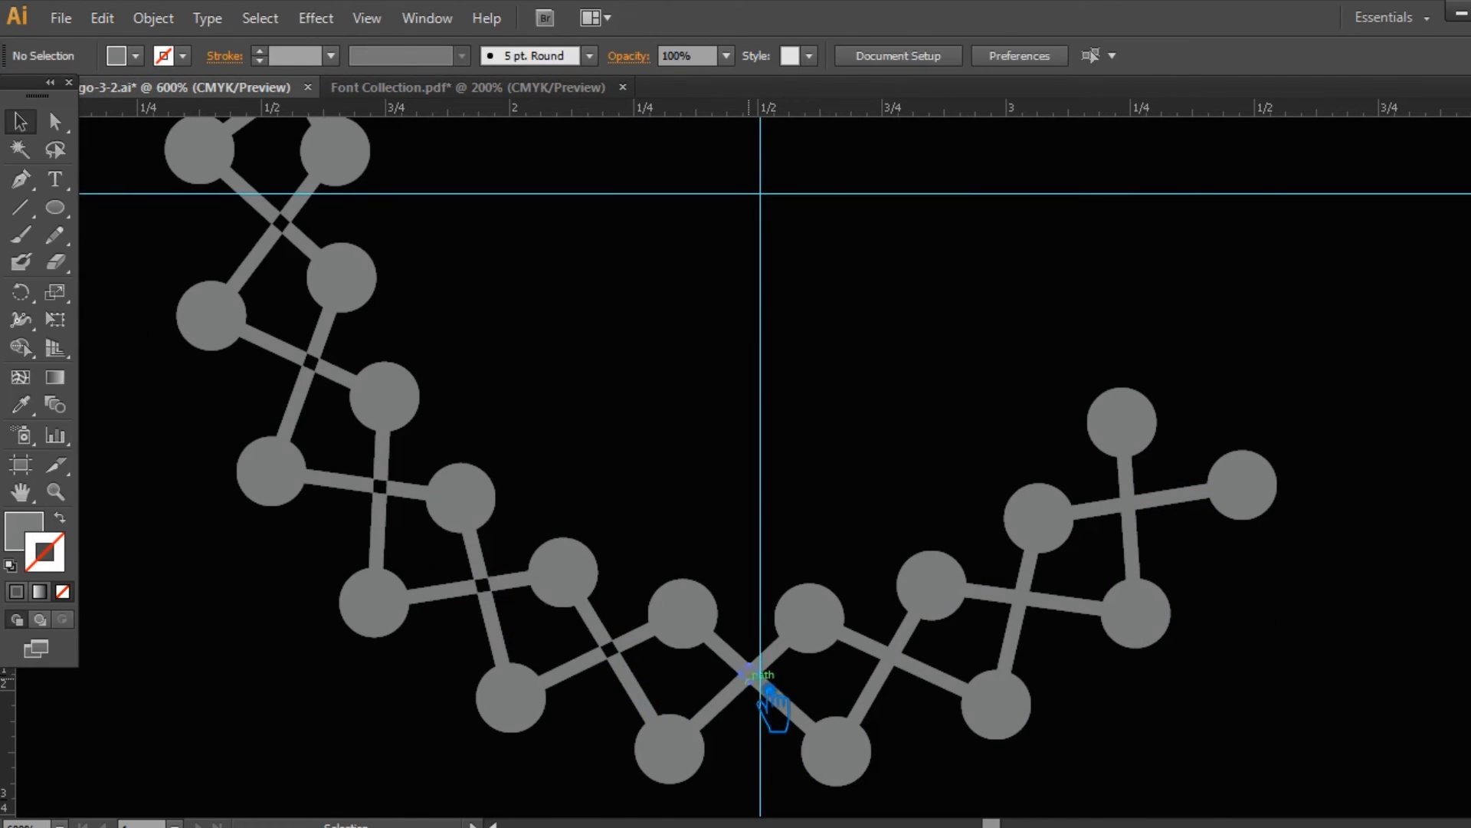
pyautogui.click(1020, 597)
# Delete the offset-band pieces on the upper arc before and around the vertical guide
pyautogui.moveTo(537, 252); pyautogui.dragTo(674, 532)
pyautogui.moveTo(720, 153); pyautogui.dragTo(529, 430)
pyautogui.click(507, 275)
pyautogui.press('Delete')
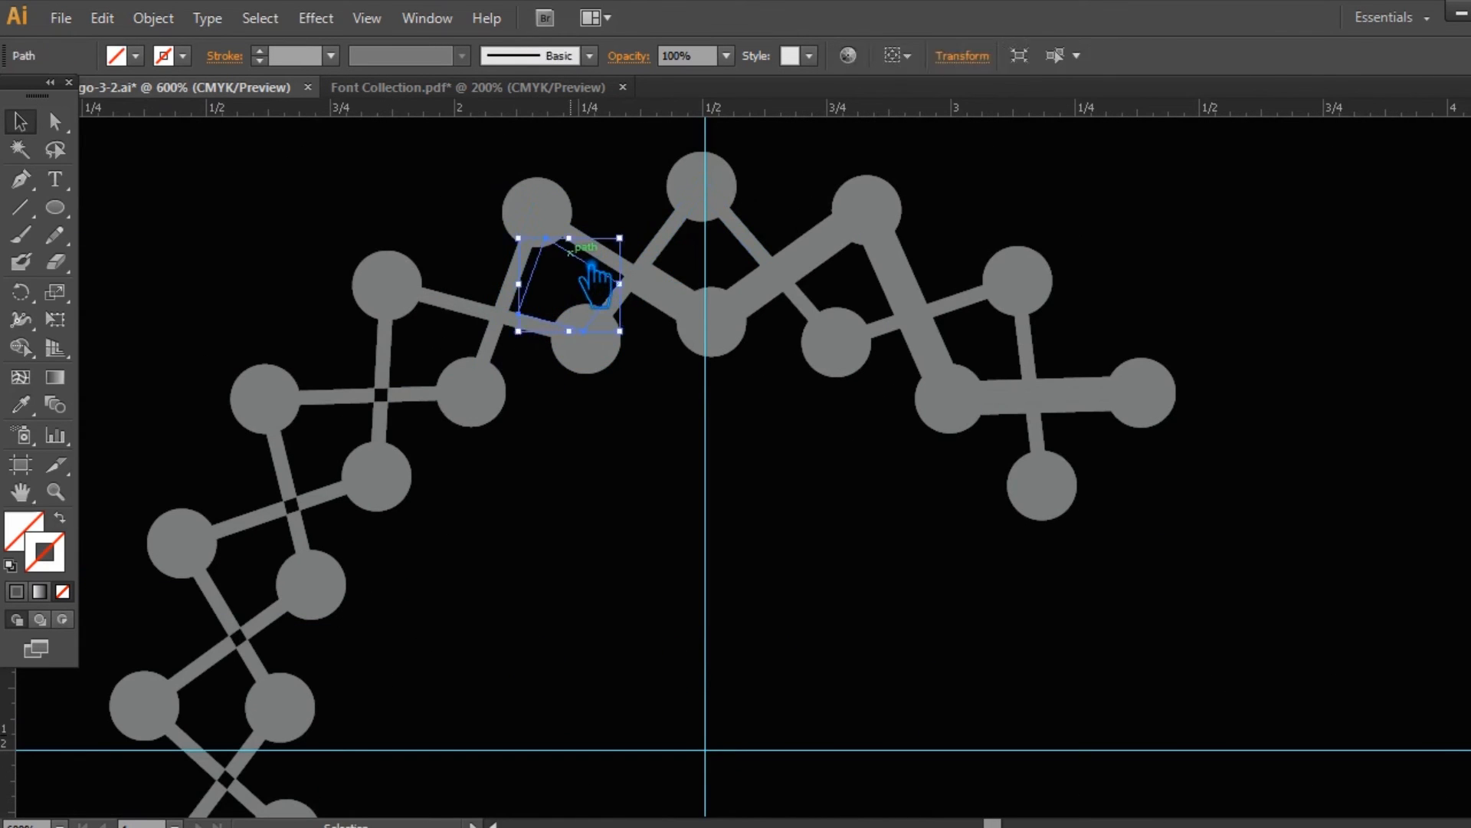
pyautogui.click(684, 328)
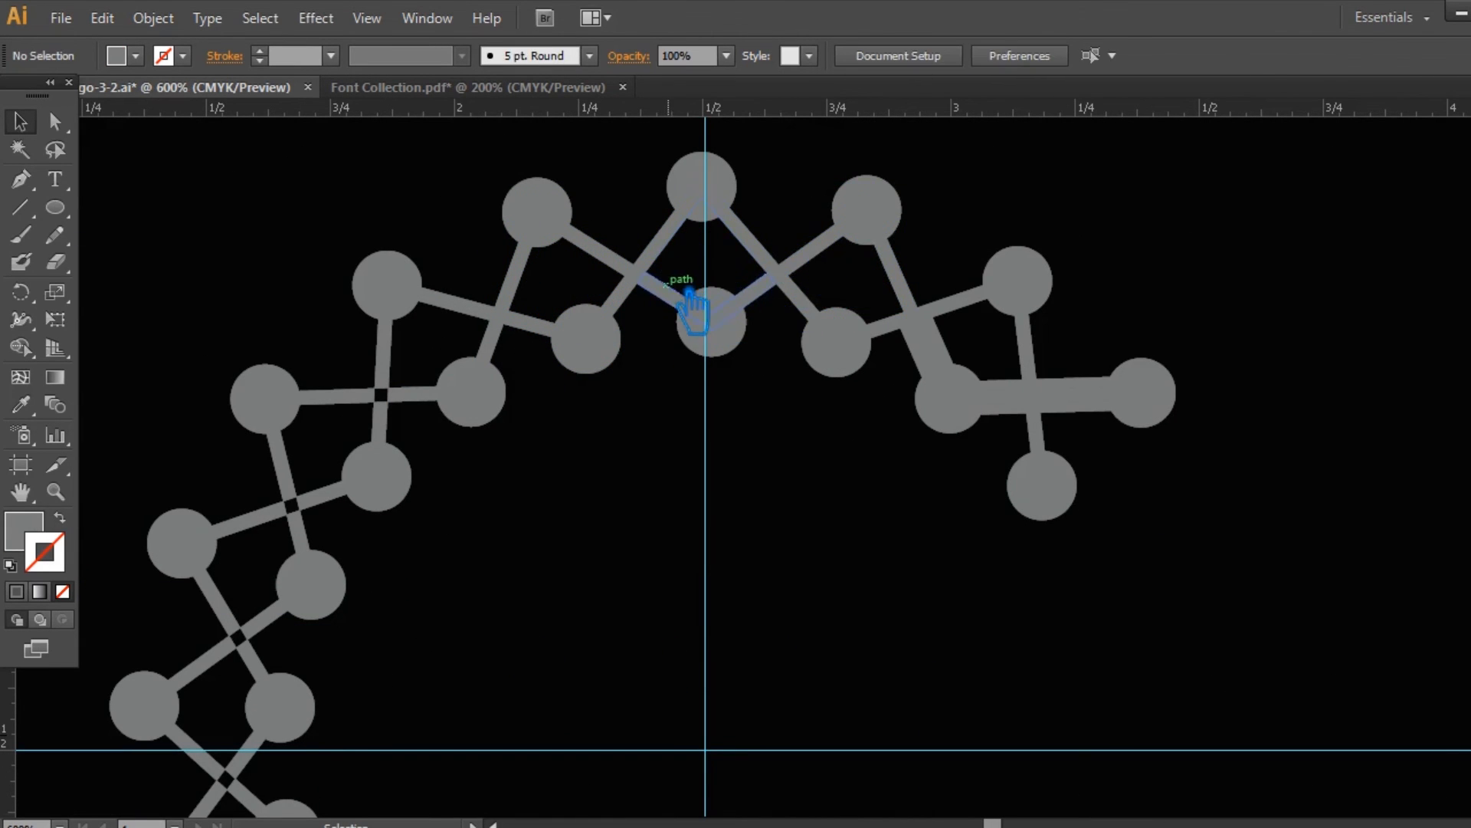
# Delete the offset-band pieces at the last crossings of the upper arc, out to the C's upper end
pyautogui.click(914, 334)
pyautogui.press('Delete')
pyautogui.click(937, 339)
pyautogui.press('Delete')
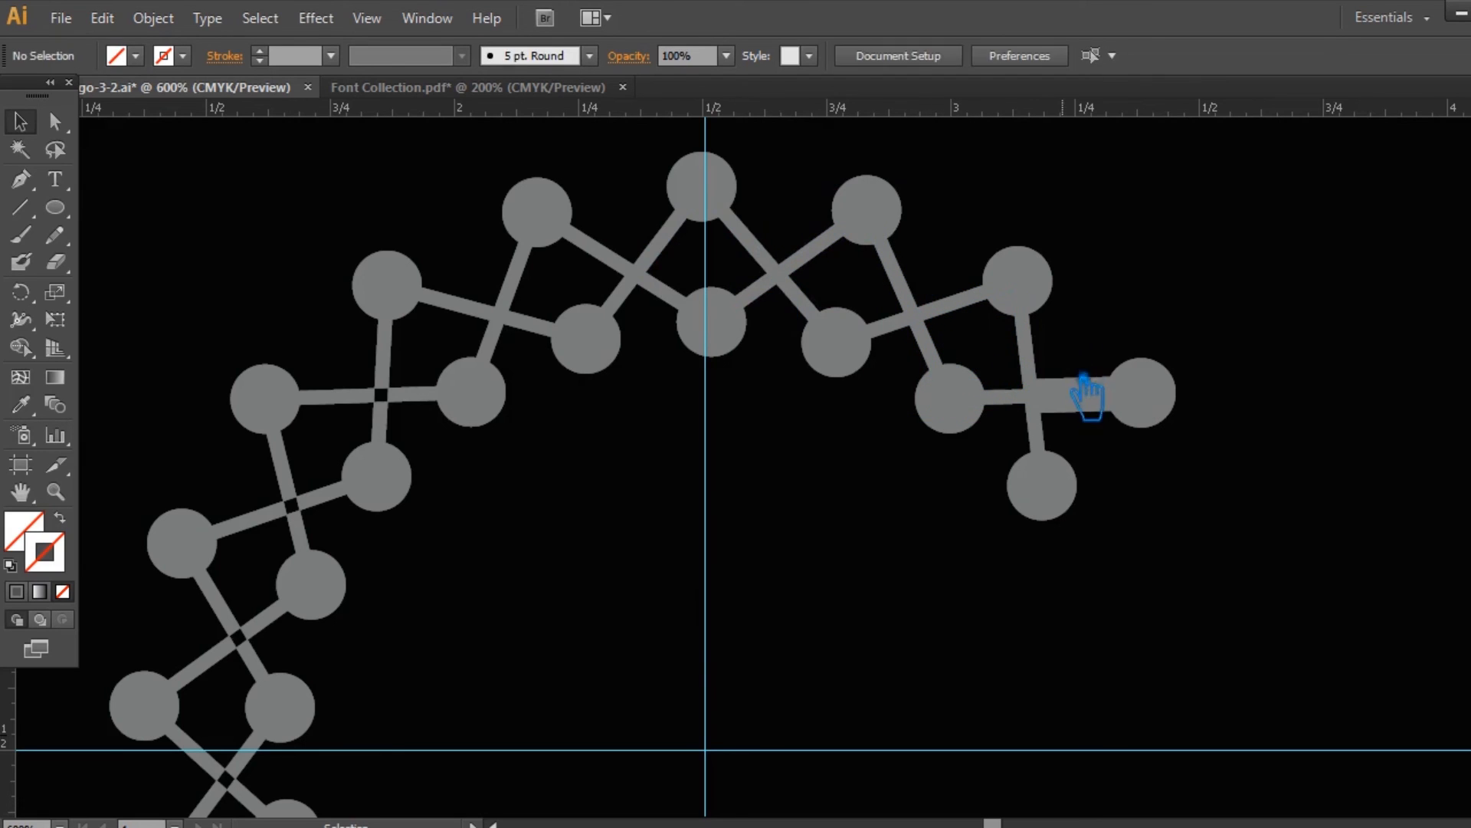
pyautogui.click(1074, 394)
pyautogui.press('Delete')
pyautogui.click(1085, 387)
pyautogui.press('Delete')
# Delete the centre squares at the four upper-arc crossings around the vertical guide and save the file
pyautogui.click(918, 315)
pyautogui.press('Delete')
pyautogui.click(781, 274)
pyautogui.press('Delete')
pyautogui.click(638, 275)
pyautogui.press('Delete')
pyautogui.click(501, 316)
pyautogui.press('Delete')
pyautogui.hotkey('ctrl', '-')
pyautogui.hotkey('ctrl', '-')
pyautogui.hotkey('ctrl', '-')
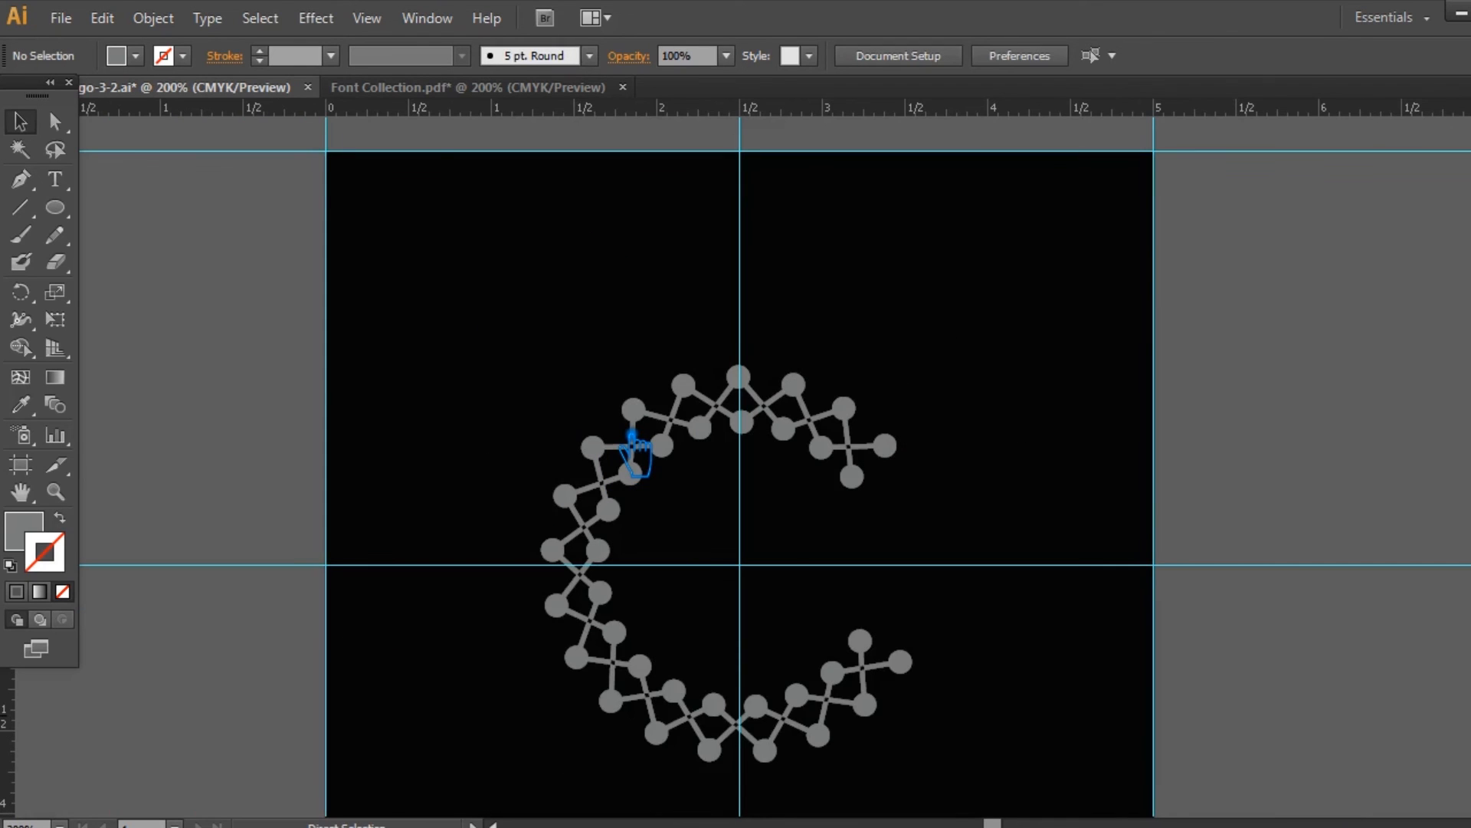
pyautogui.hotkey('ctrl', 's')
pyautogui.press('s')
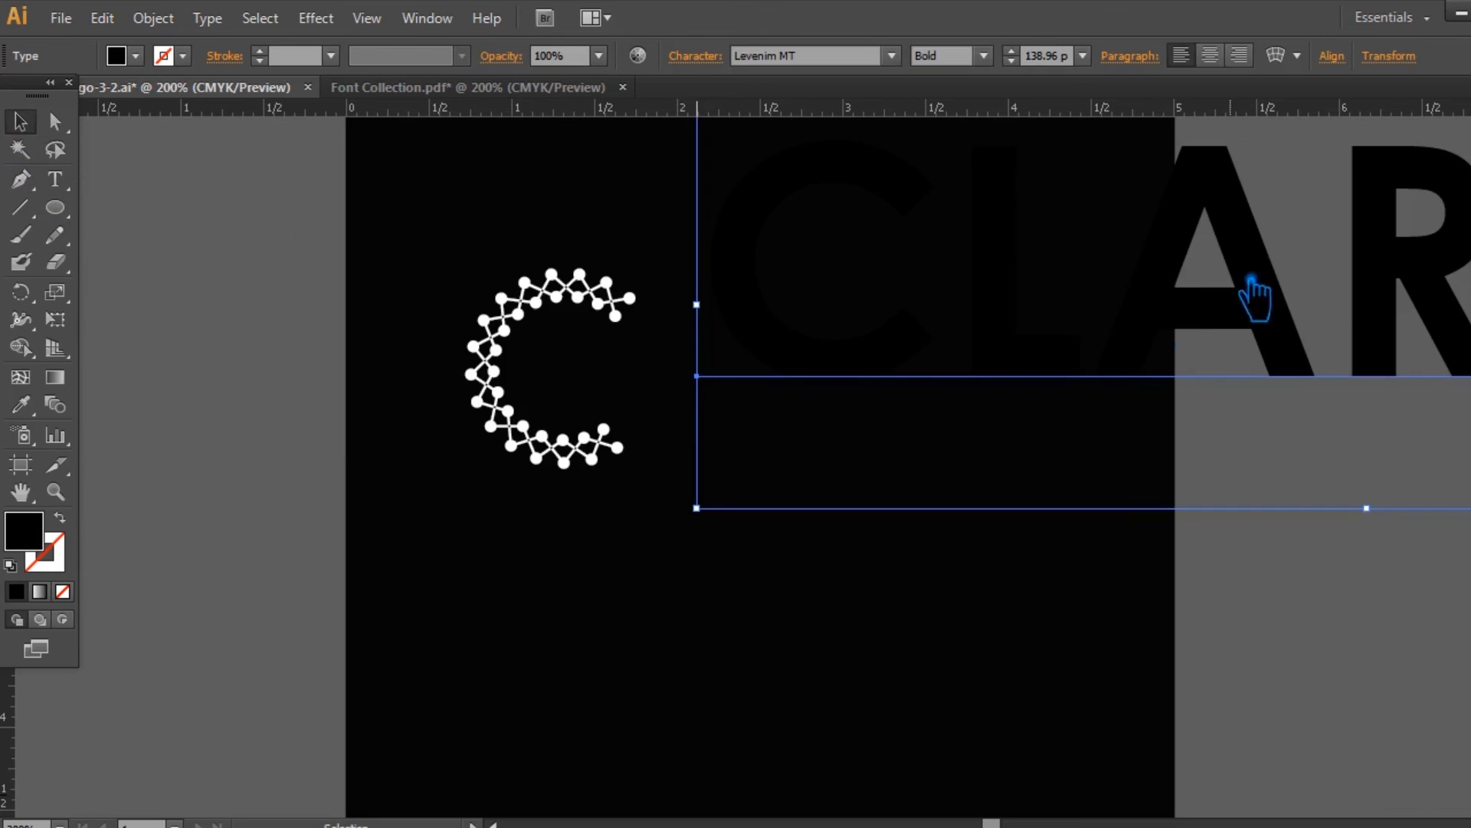
# Scale the CLARITY text down to 44.39 pt and place it at the opening of the white C mark
pyautogui.moveTo(1251, 279); pyautogui.dragTo(965, 484)
pyautogui.moveTo(412, 713); pyautogui.dragTo(1333, 461)
pyautogui.moveTo(1410, 370); pyautogui.dragTo(685, 385)
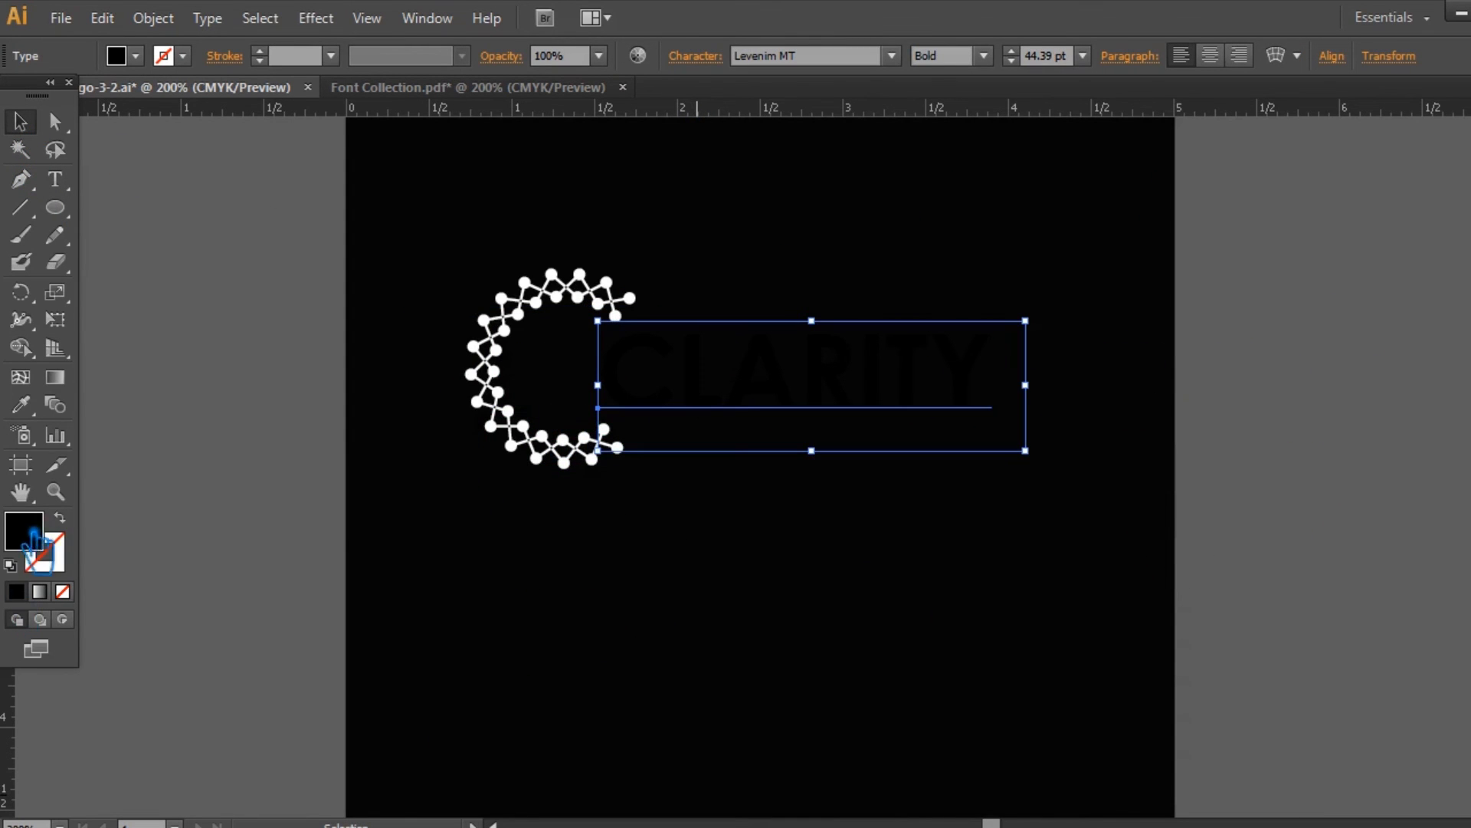
# Fill the CLARITY text with white and move it inside the opening of the C mark
pyautogui.doubleClick(24, 530)
pyautogui.moveTo(938, 237); pyautogui.dragTo(926, 221)
pyautogui.click(1447, 235)
pyautogui.click(1096, 367)
pyautogui.moveTo(942, 394); pyautogui.dragTo(873, 406)
pyautogui.click(1118, 498)
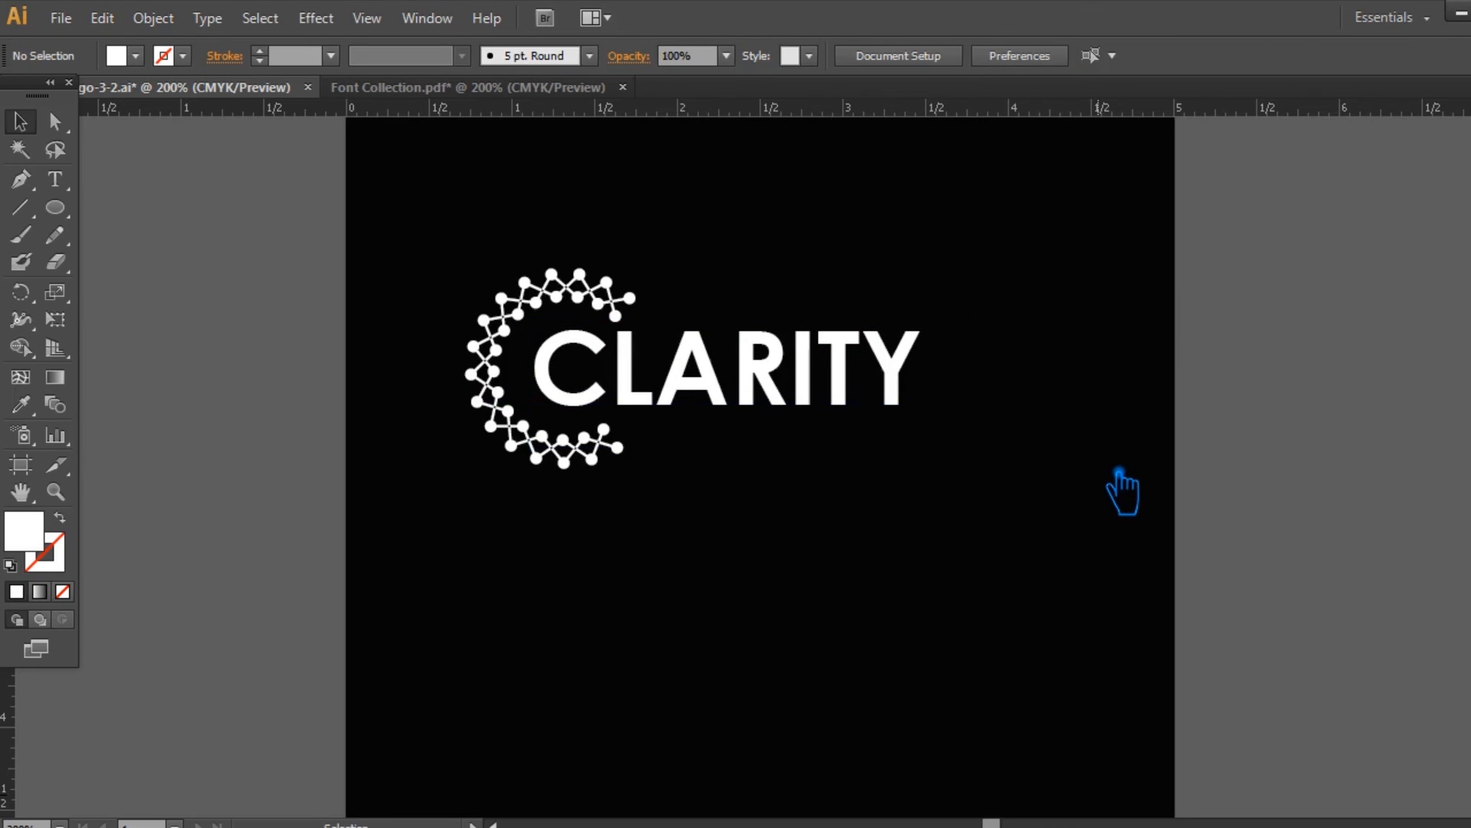
pyautogui.moveTo(942, 477); pyautogui.dragTo(1035, 560)
pyautogui.hotkey('ctrl', '=')
pyautogui.hotkey('ctrl', '=')
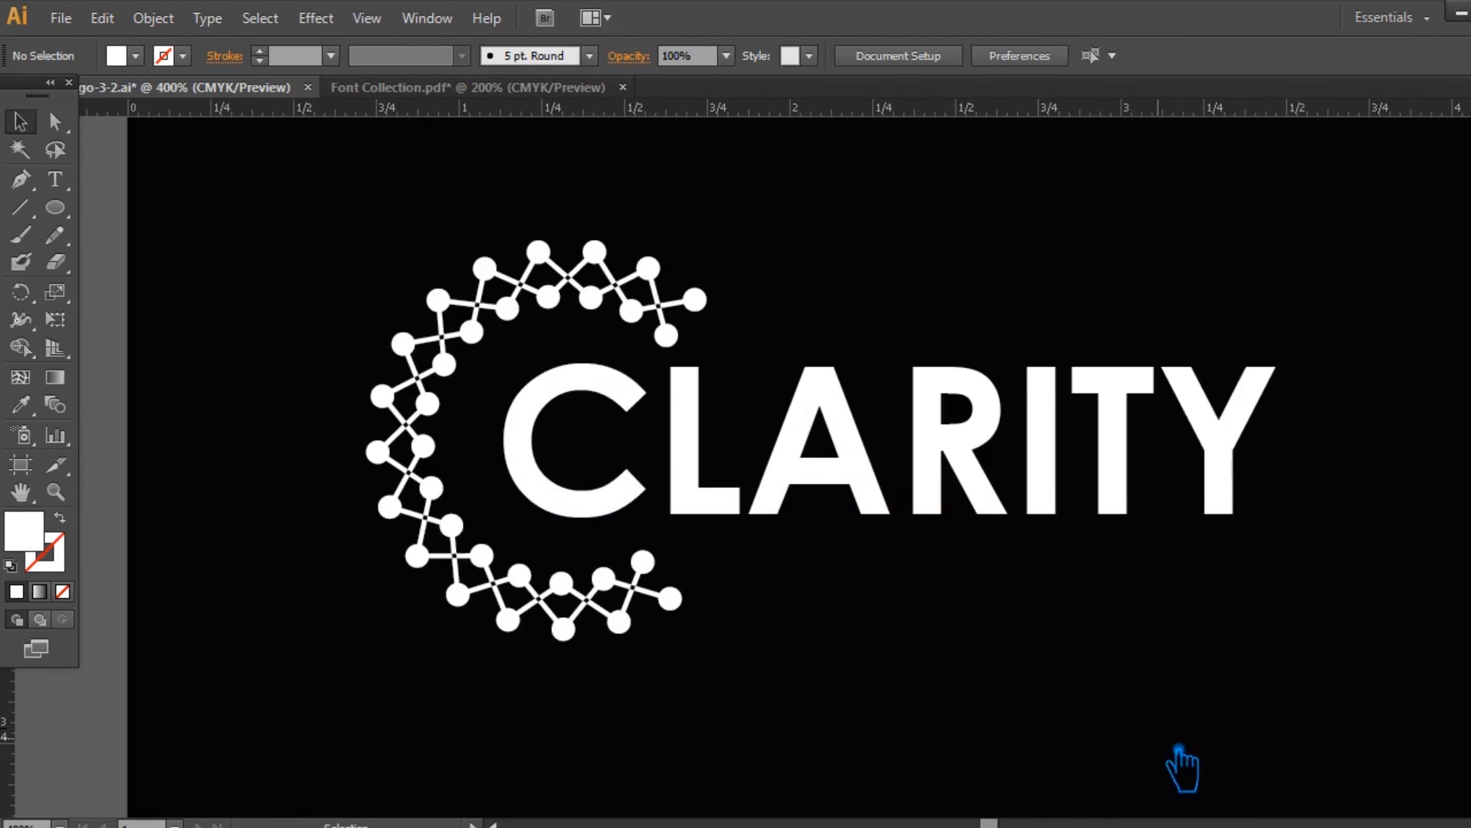
pyautogui.moveTo(886, 789); pyautogui.dragTo(421, 223)
pyautogui.click(992, 756)
pyautogui.click(893, 558)
pyautogui.click(880, 674)
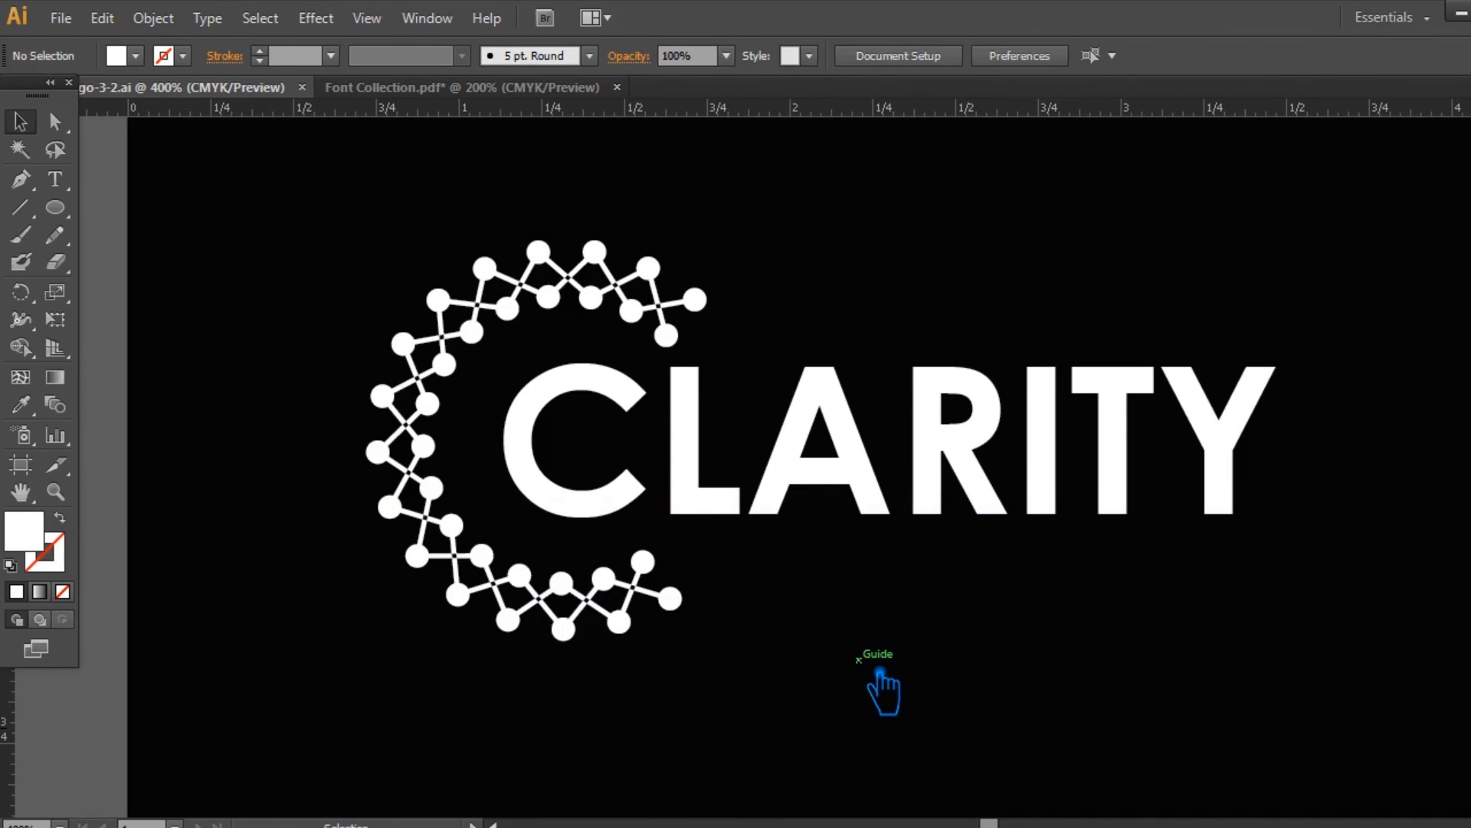
# Nudge the CLARITY wordmark four increments left, closer to the arc of the C mark
pyautogui.click(727, 443)
pyautogui.press('Left')
pyautogui.press('Left')
pyautogui.press('Left')
pyautogui.press('Left')
pyautogui.click(889, 667)
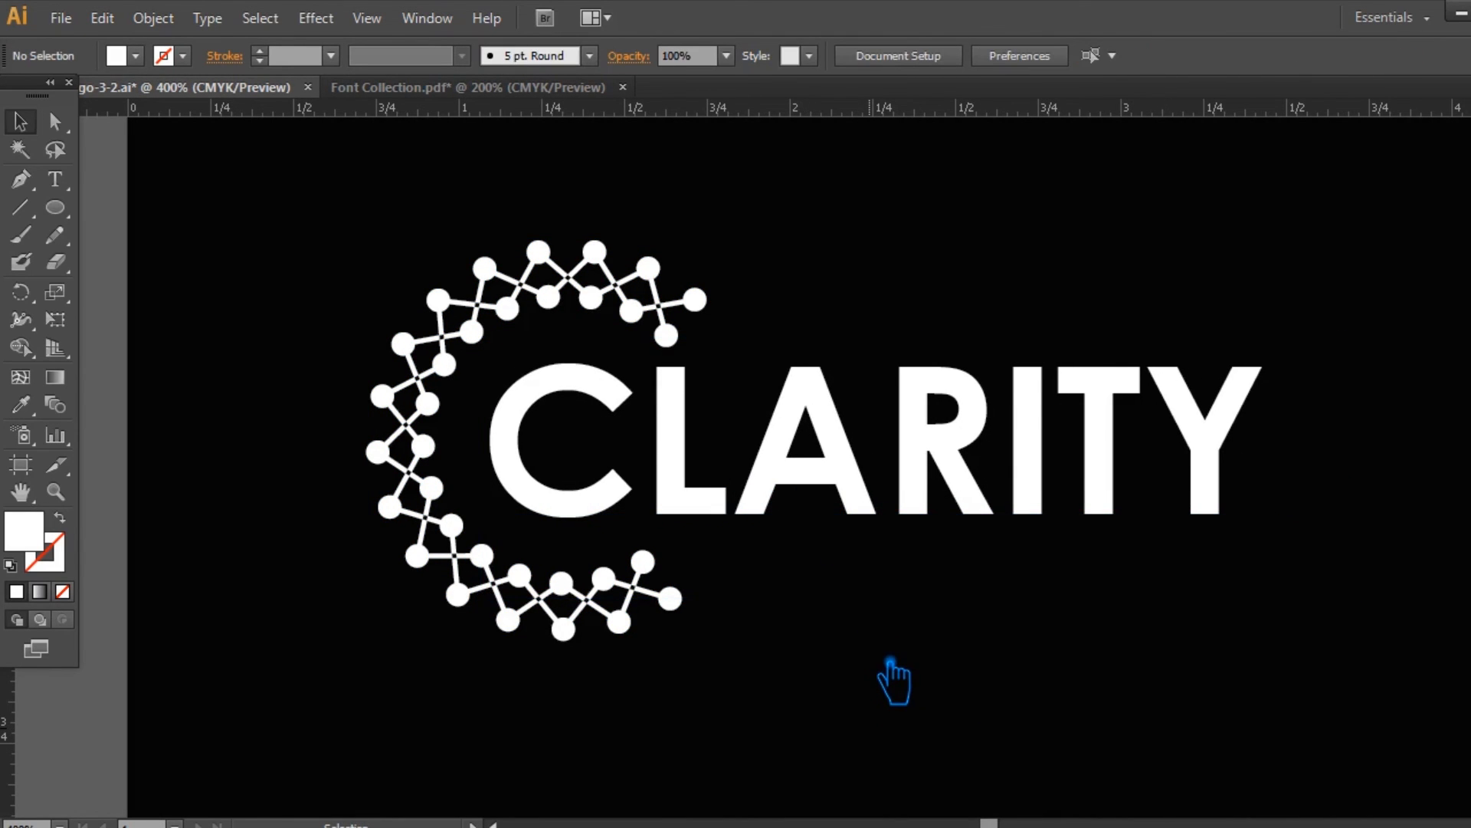